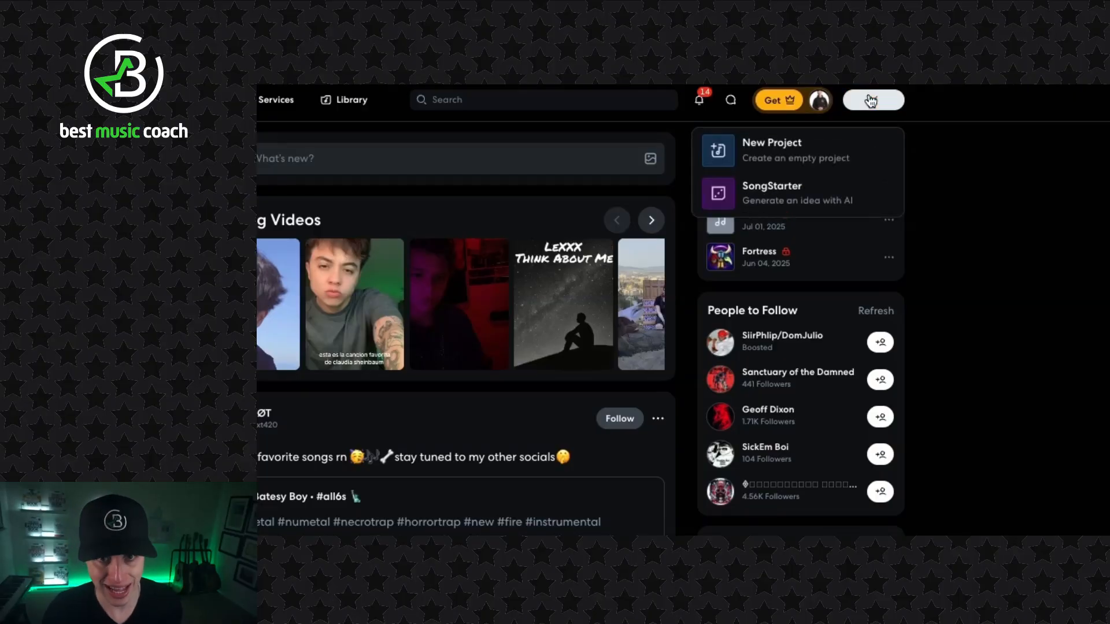
- Create an empty project with an instrument track and show its MIDI Editor
{"action": "left_click", "coordinate": [735, 149]}
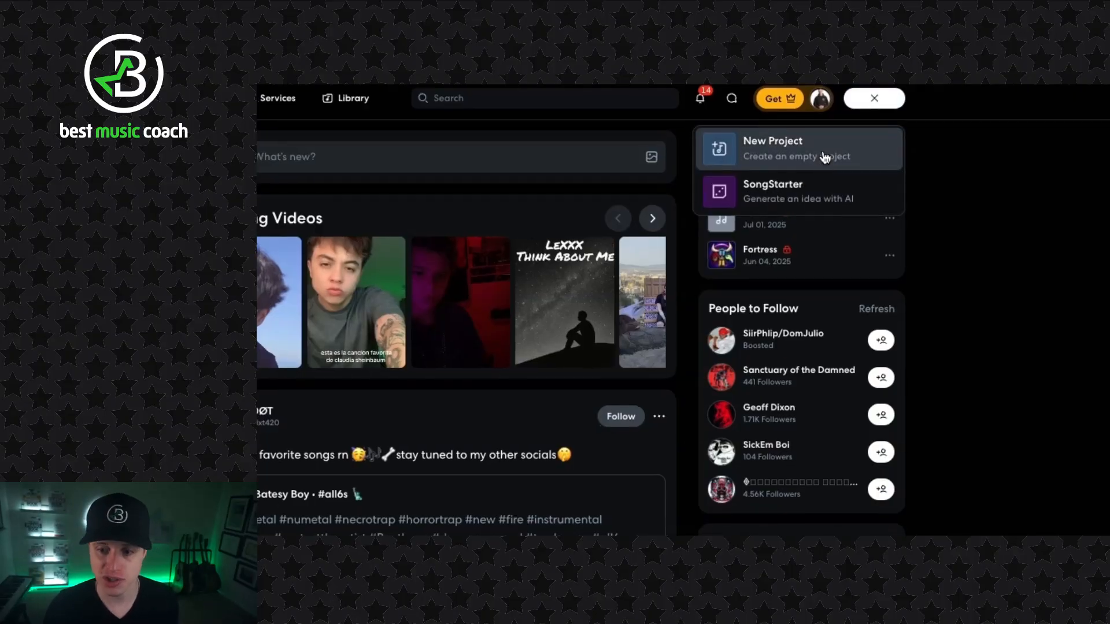
{"action": "left_click", "coordinate": [701, 279]}
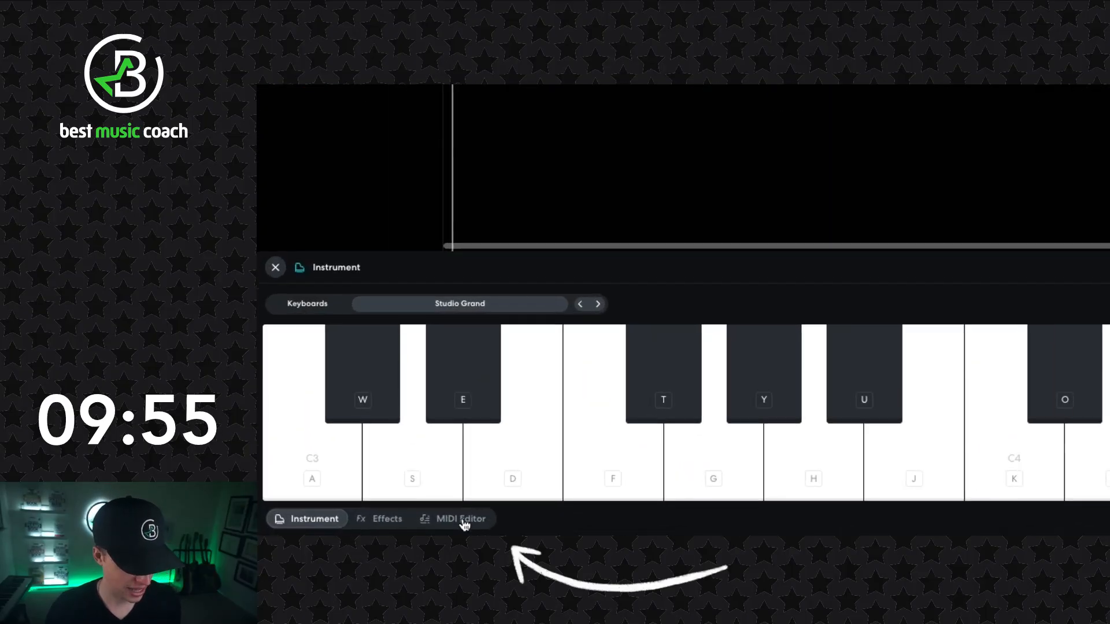
{"action": "left_click", "coordinate": [343, 544]}
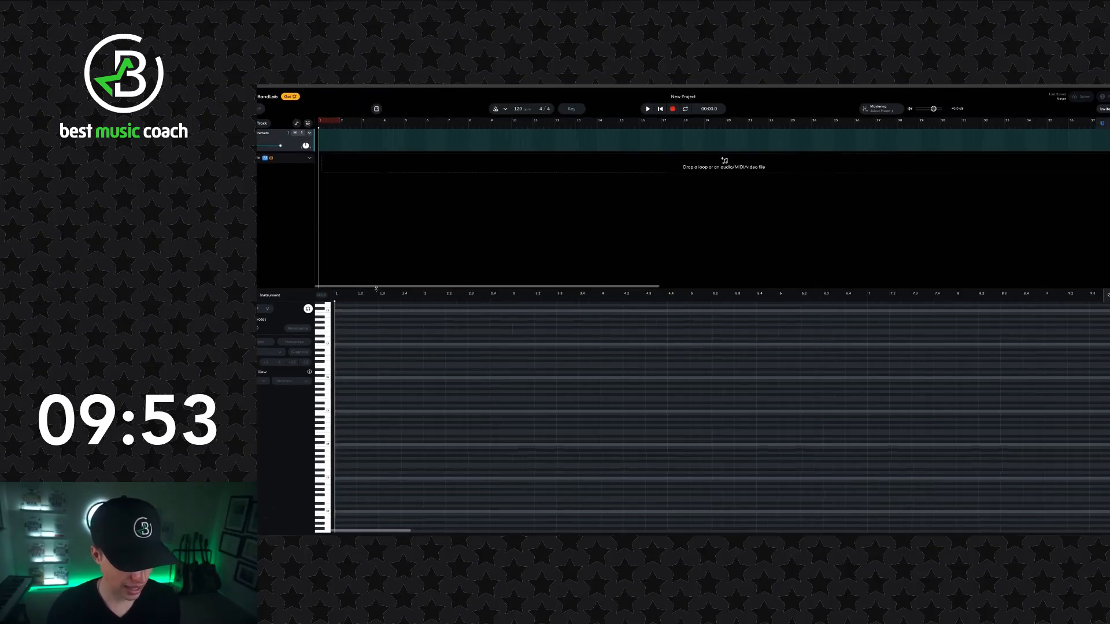
{"action": "left_click_drag", "start_coordinate": [409, 290], "coordinate": [409, 203]}
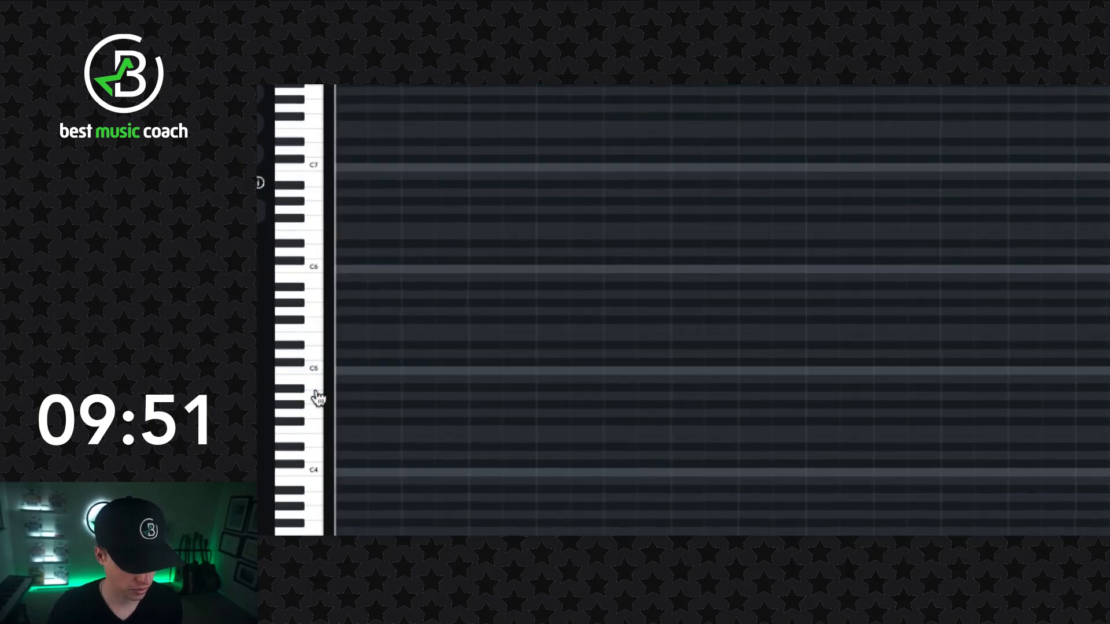
- Audition the C5, B4 and A4 keys on the piano roll
{"action": "left_click", "coordinate": [316, 372]}
{"action": "left_click", "coordinate": [316, 381]}
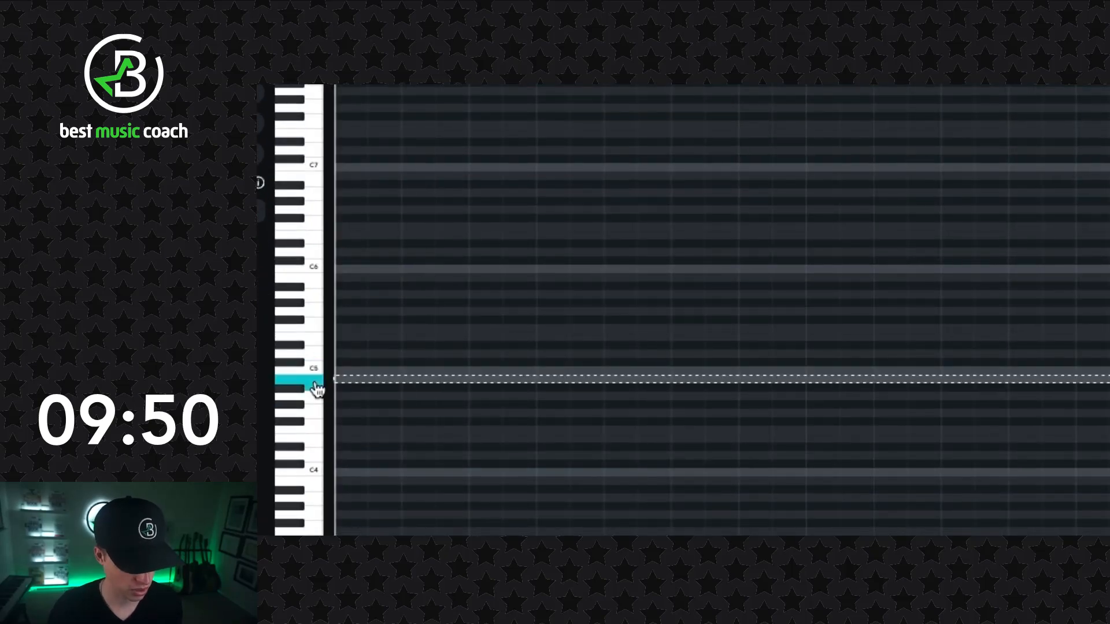
{"action": "left_click", "coordinate": [316, 396]}
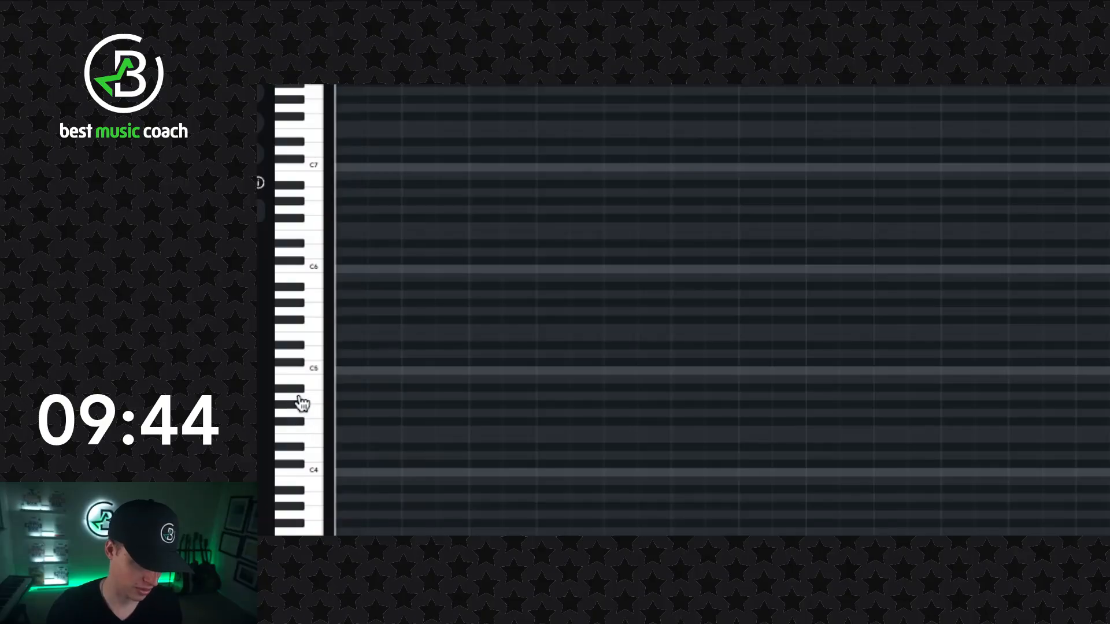
{"action": "left_click", "coordinate": [299, 399]}
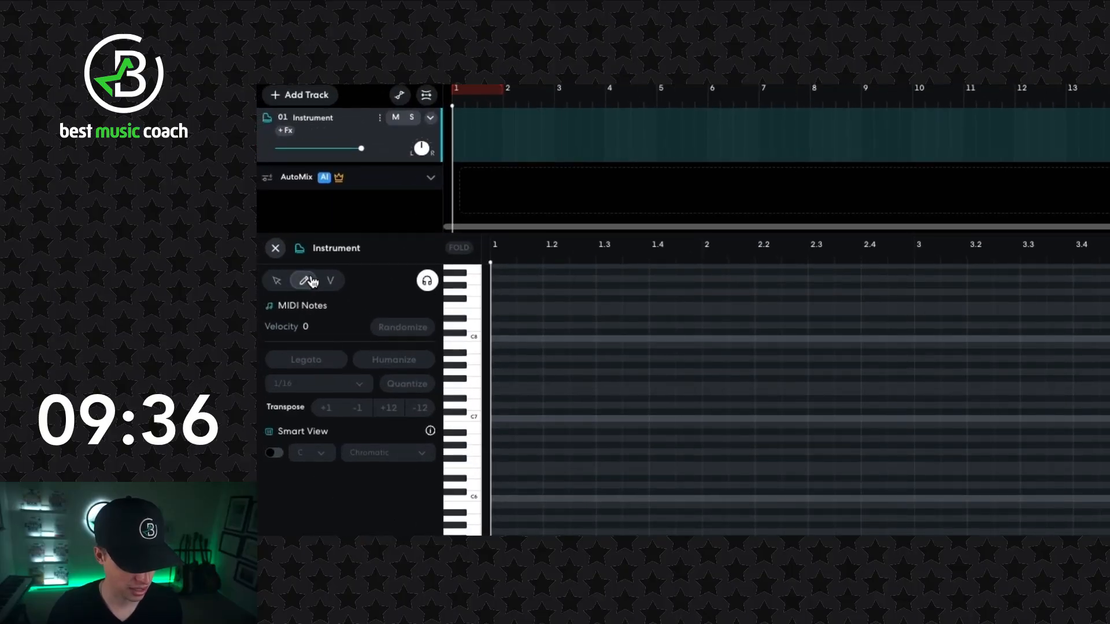
- Draw three A4 notes in bar 1: on beat 1, on its offbeat and on the offbeat of beat 2
{"action": "left_click", "coordinate": [500, 300]}
{"action": "left_click", "coordinate": [528, 278]}
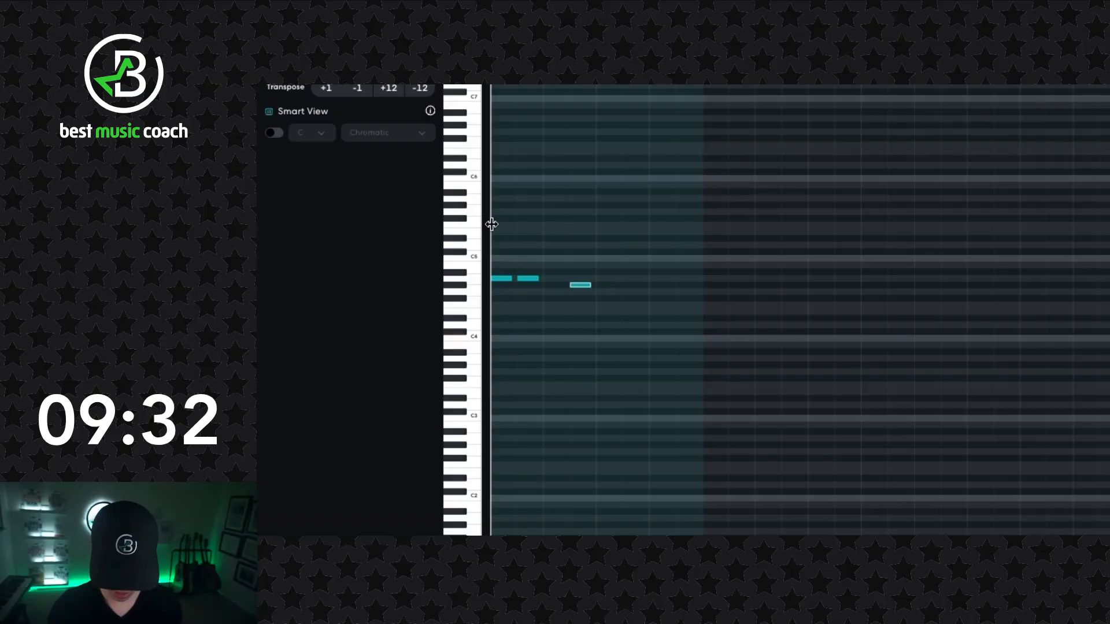
{"action": "scroll", "coordinate": [492, 225], "scroll_direction": "up", "scroll_amount": 3}
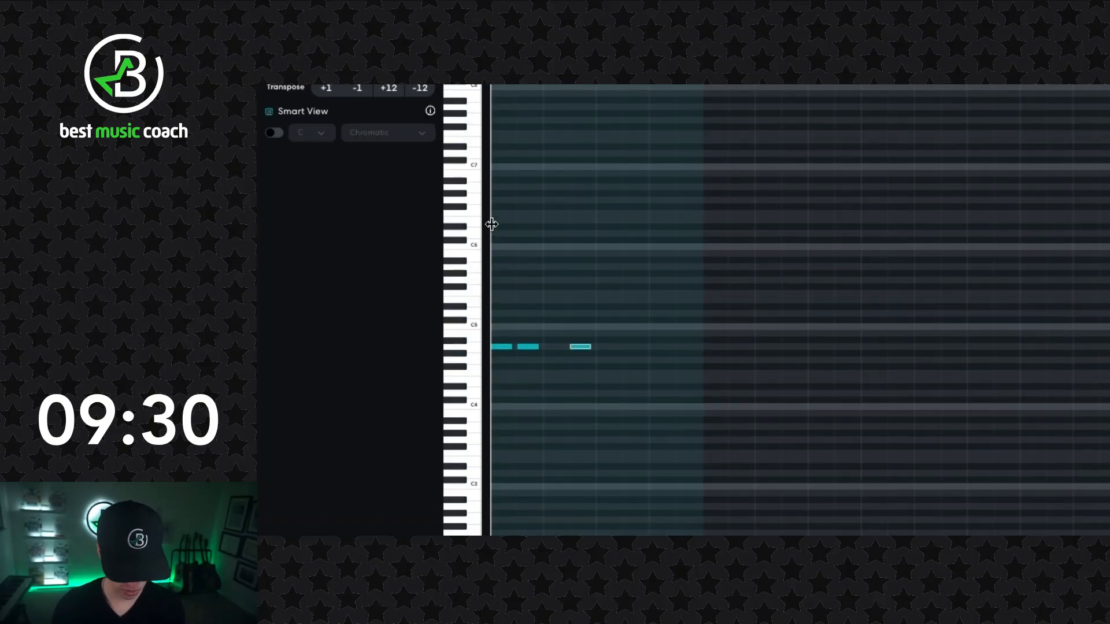
{"action": "key", "text": "Up"}
{"action": "key", "text": "Down"}
{"action": "key", "text": "Down"}
{"action": "key", "text": "Up"}
{"action": "key", "text": "Up"}
{"action": "key", "text": "Up"}
{"action": "key", "text": "Up"}
{"action": "key", "text": "Down"}
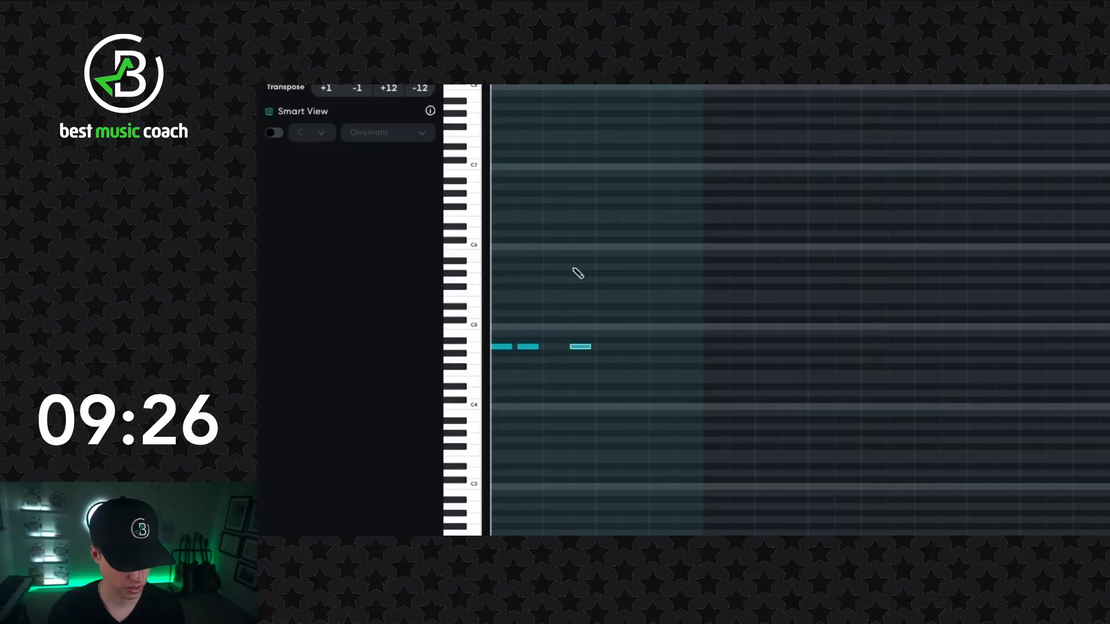
- Continue the A4 rhythm with two more notes in bar 1 and five notes in bar 2
{"action": "left_click", "coordinate": [634, 347]}
{"action": "left_click", "coordinate": [660, 347]}
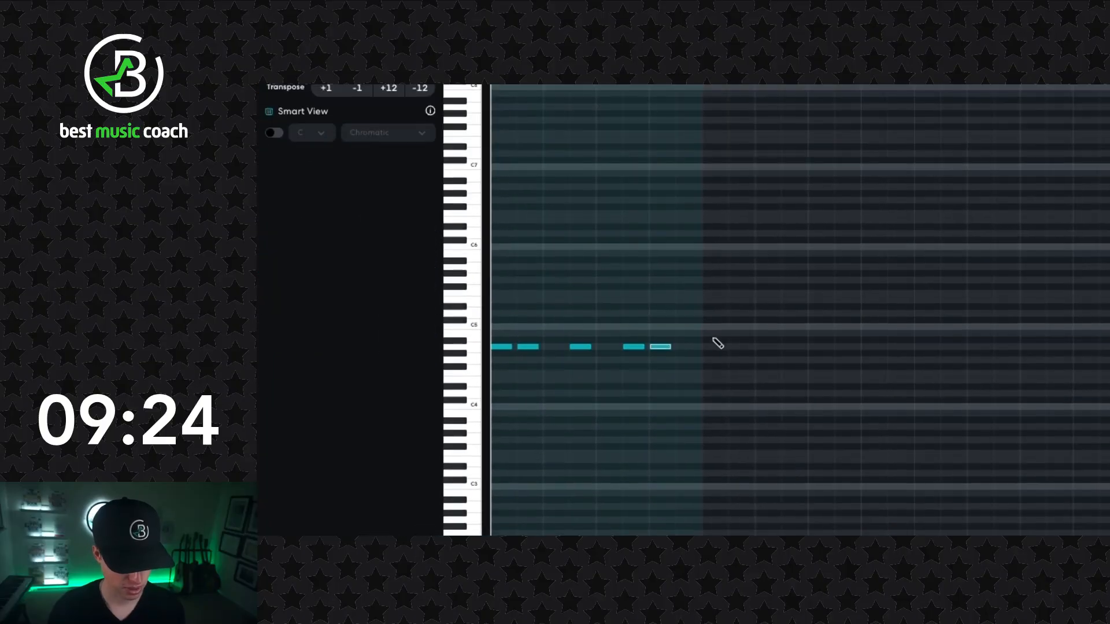
{"action": "left_click", "coordinate": [713, 347]}
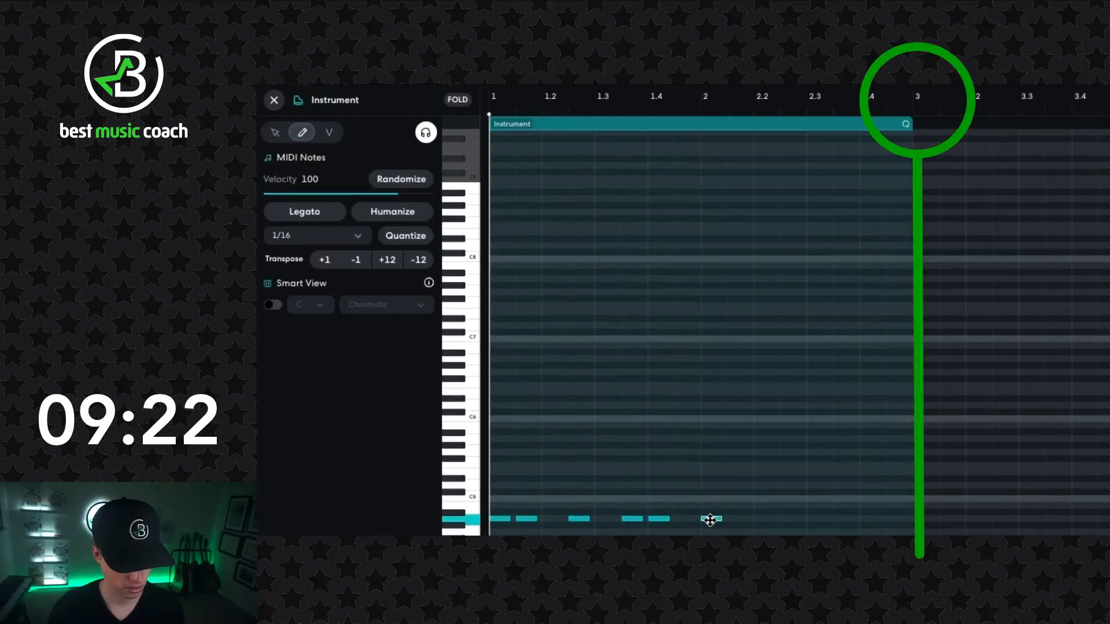
{"action": "left_click", "coordinate": [730, 519]}
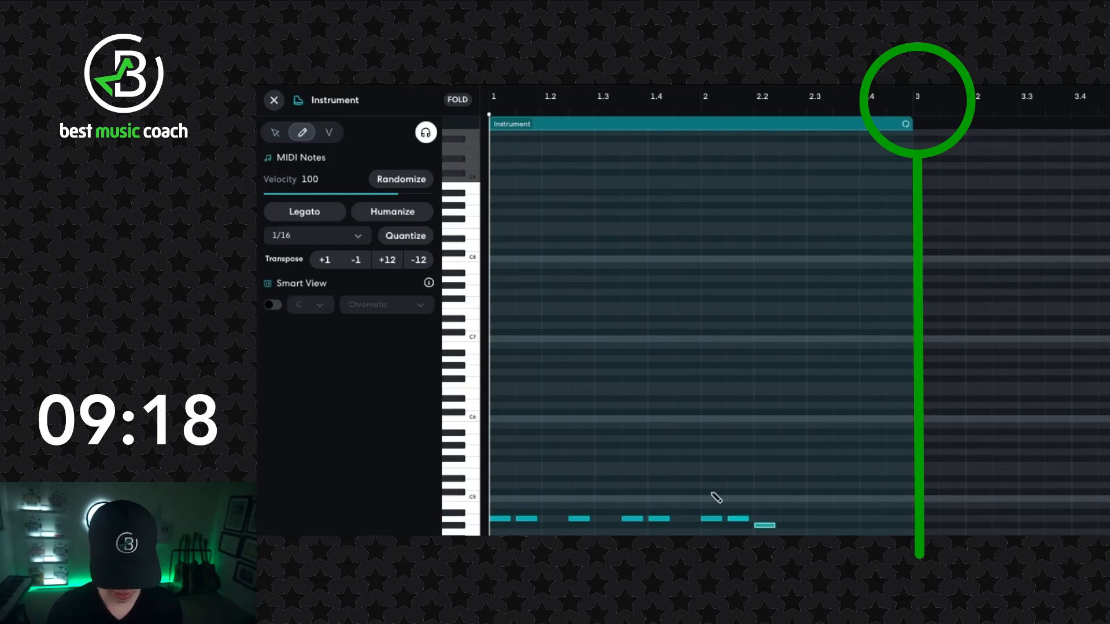
{"action": "key", "text": "Up"}
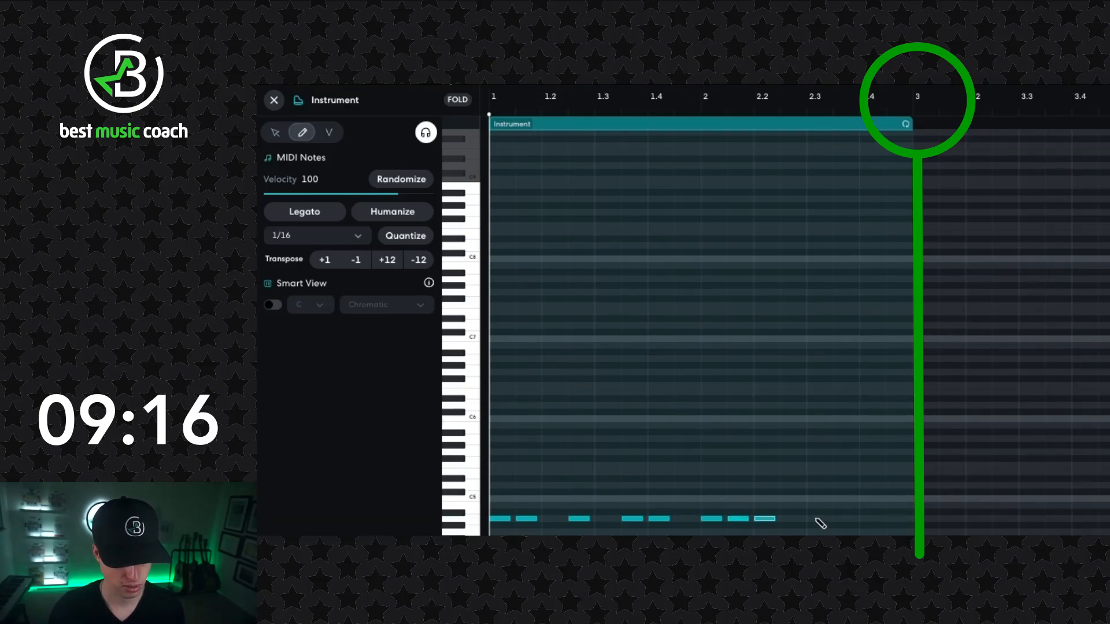
{"action": "left_click", "coordinate": [839, 520]}
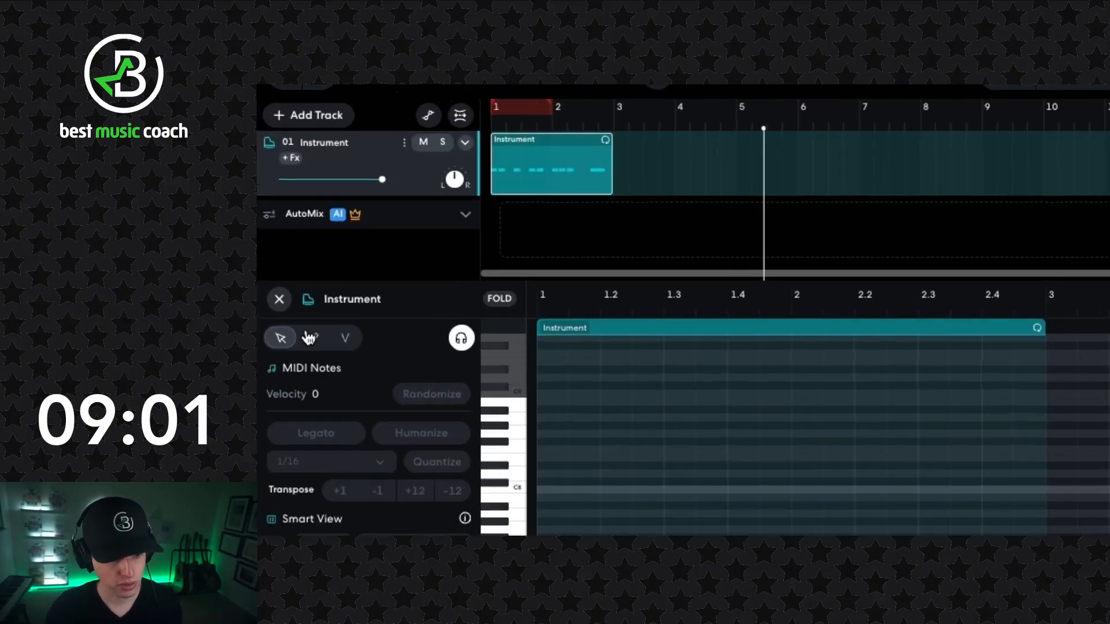
- Switch from drawing to selecting notes and extend the instrument region to four bars, ending at bar 5
{"action": "left_click", "coordinate": [277, 189]}
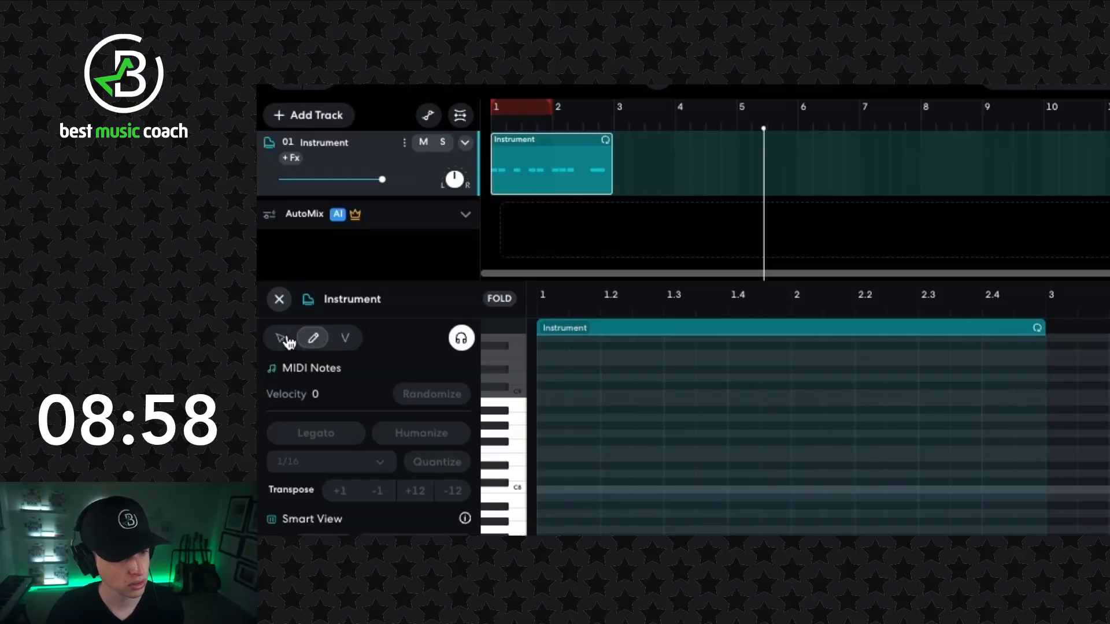
{"action": "left_click", "coordinate": [282, 339]}
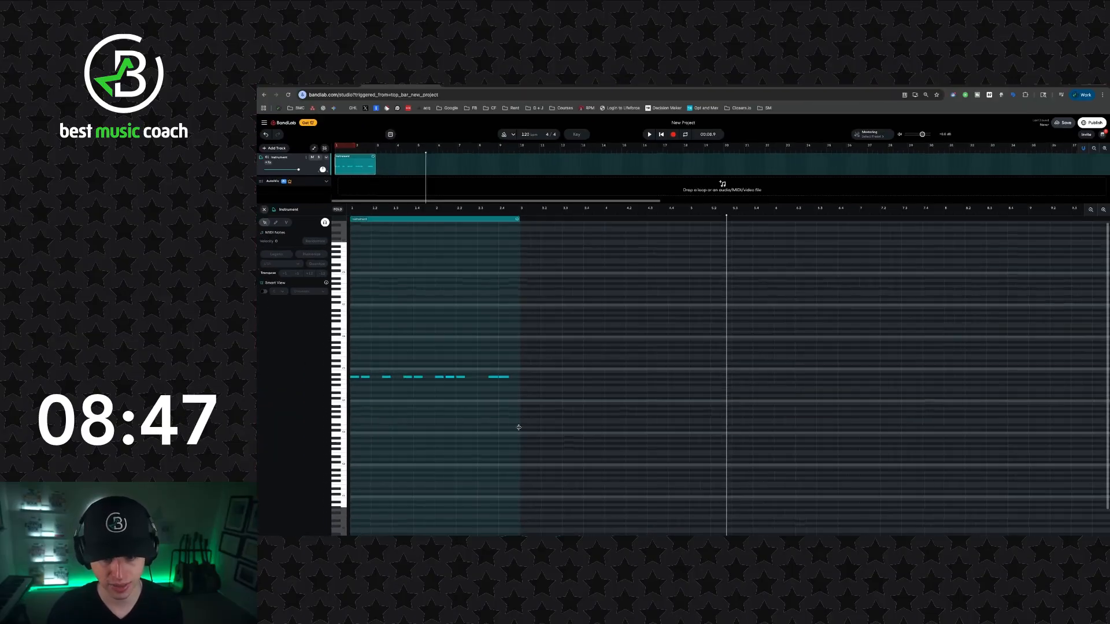
{"action": "left_click_drag", "start_coordinate": [698, 305], "coordinate": [1109, 287]}
{"action": "left_click_drag", "start_coordinate": [669, 422], "coordinate": [686, 417]}
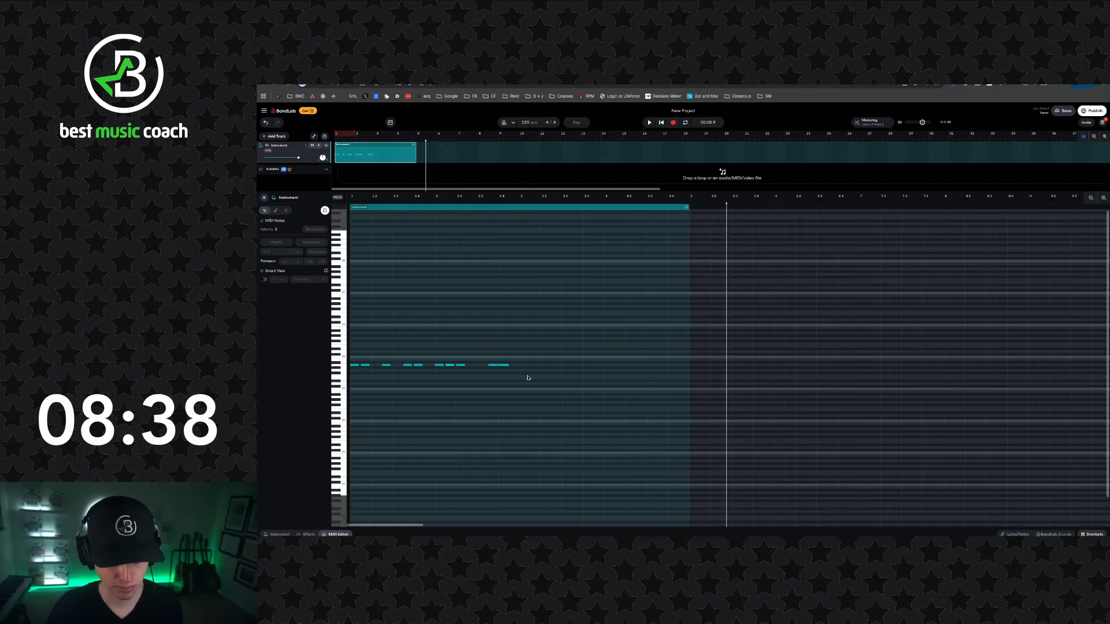
- Copy all notes of bars 1 and 2 and paste them at the start of bar 3
{"action": "left_click_drag", "start_coordinate": [529, 361], "coordinate": [353, 352]}
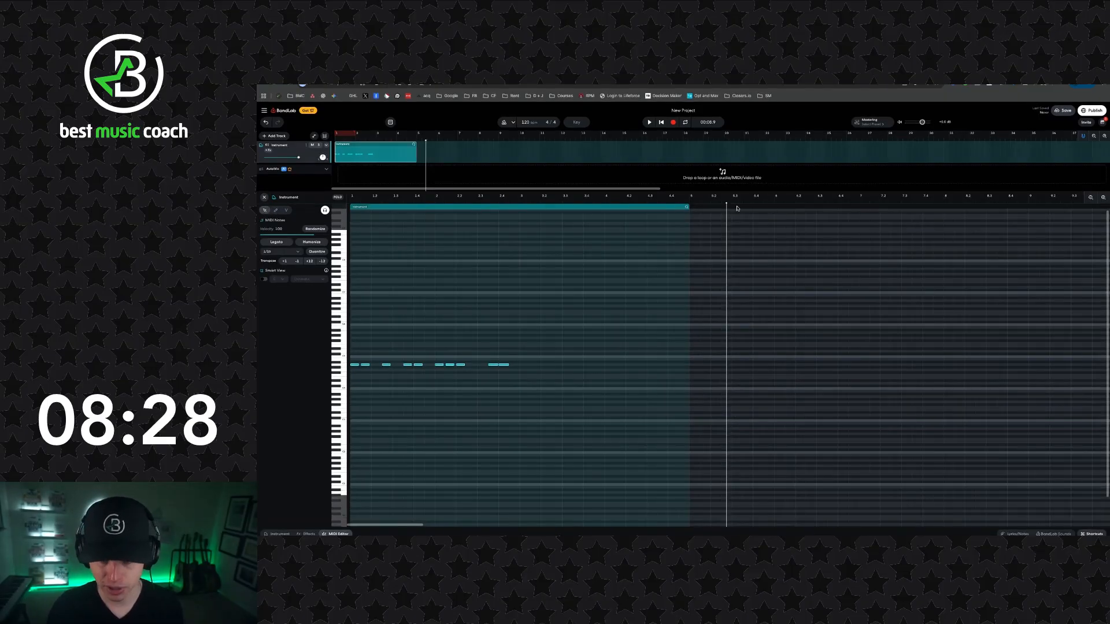
{"action": "left_click_drag", "start_coordinate": [729, 206], "coordinate": [777, 207]}
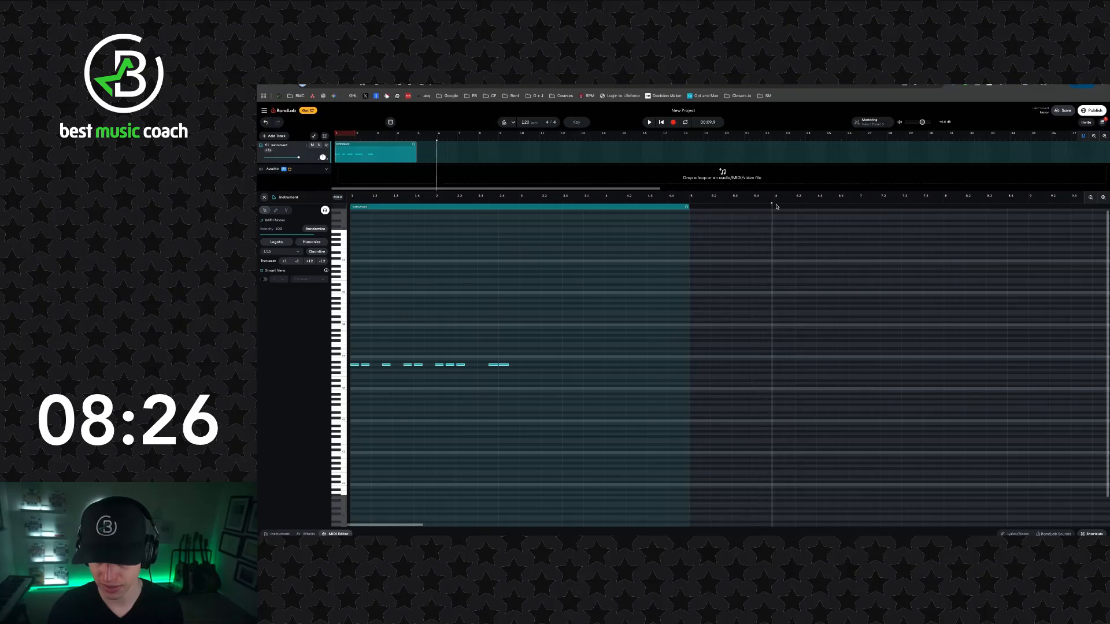
{"action": "left_click", "coordinate": [953, 206]}
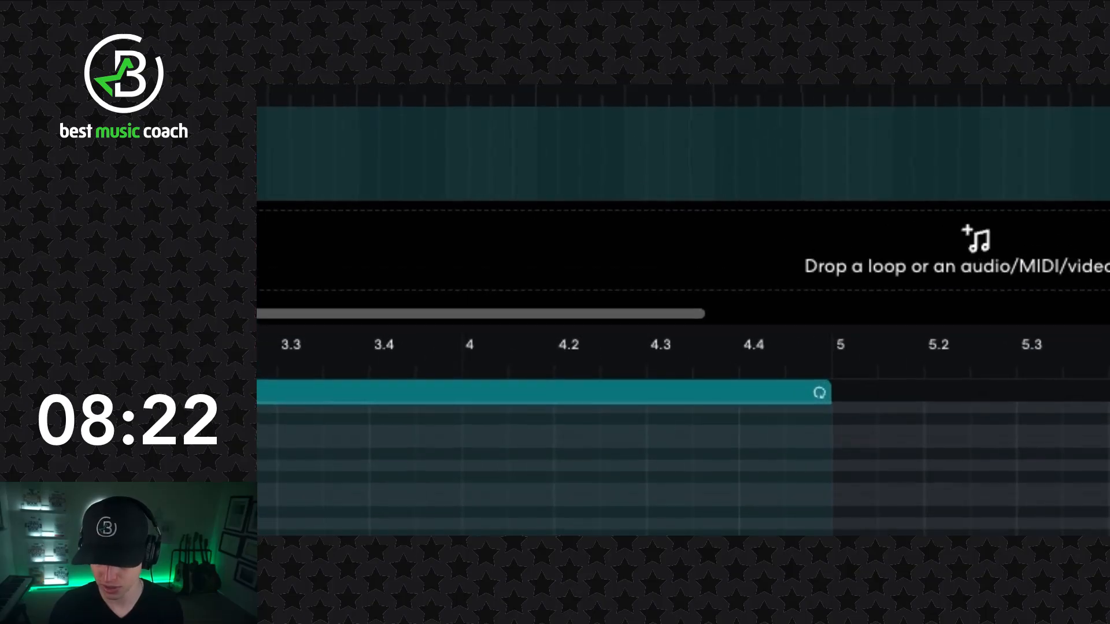
{"action": "left_click", "coordinate": [565, 362]}
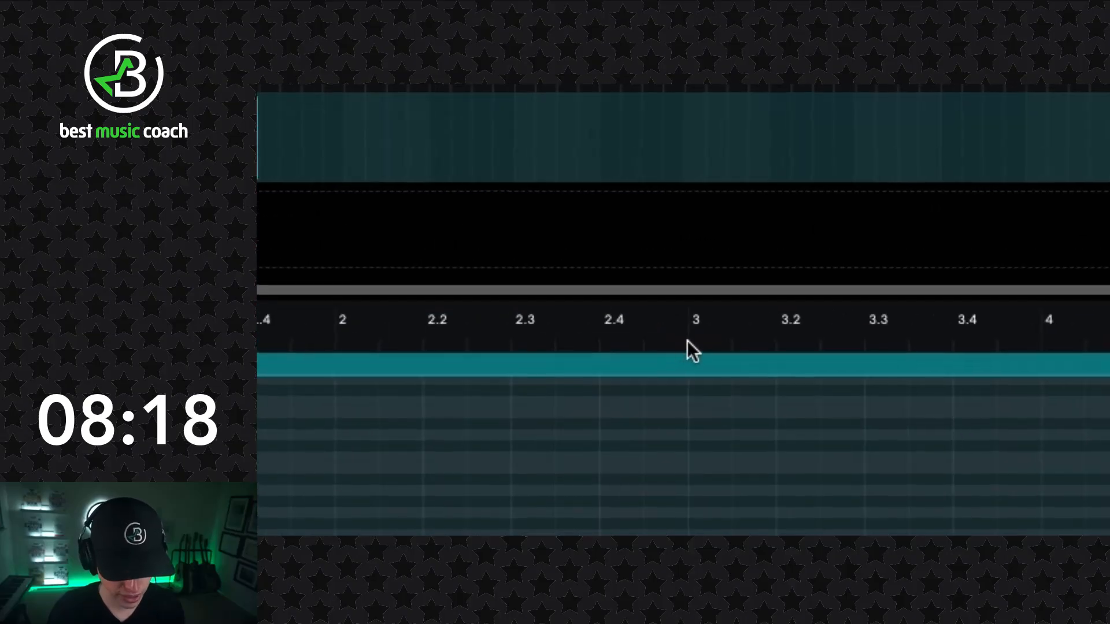
{"action": "left_click", "coordinate": [520, 202]}
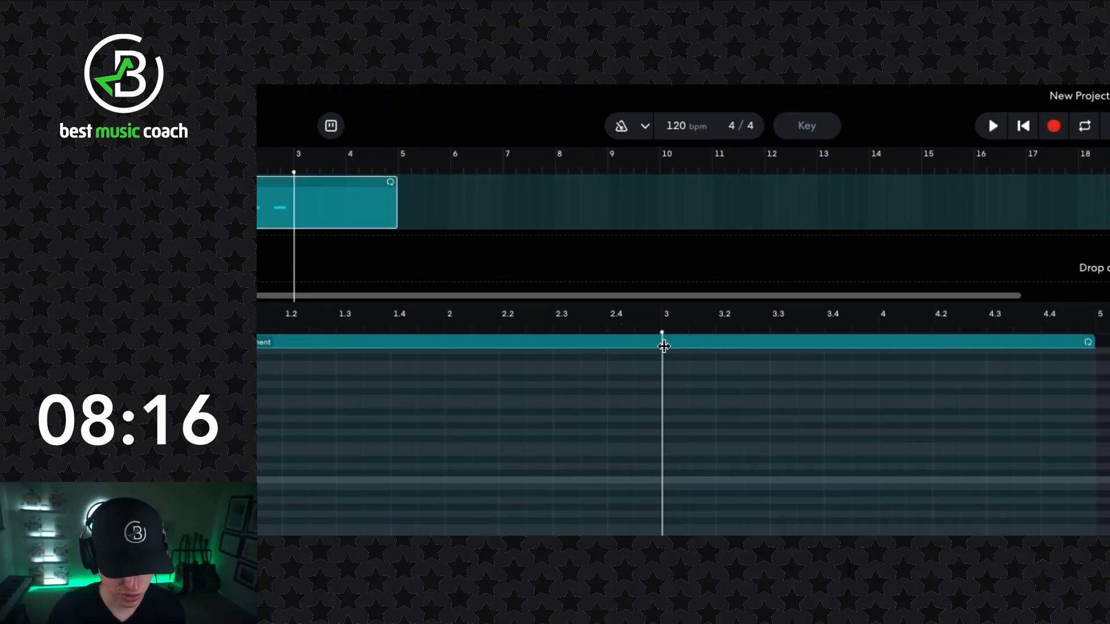
{"action": "mouse_move", "coordinate": [689, 371]}
{"action": "left_mouse_down"}
{"action": "mouse_move", "coordinate": [699, 379]}
{"action": "mouse_move", "coordinate": [671, 388]}
{"action": "mouse_move", "coordinate": [680, 391]}
{"action": "left_mouse_up"}
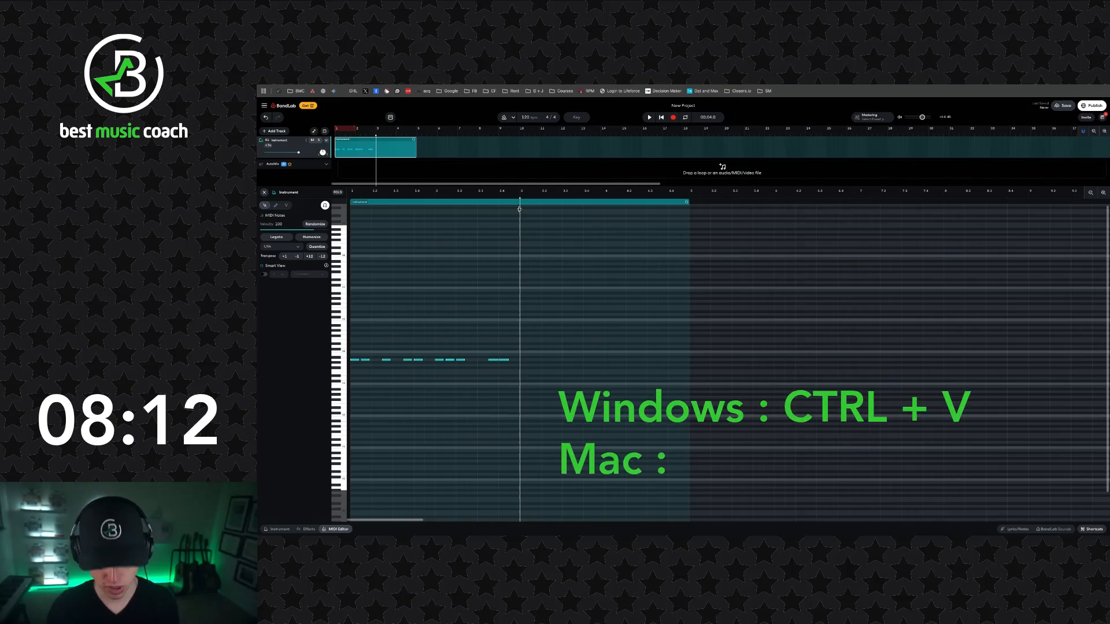
{"action": "key", "text": "ctrl+v"}
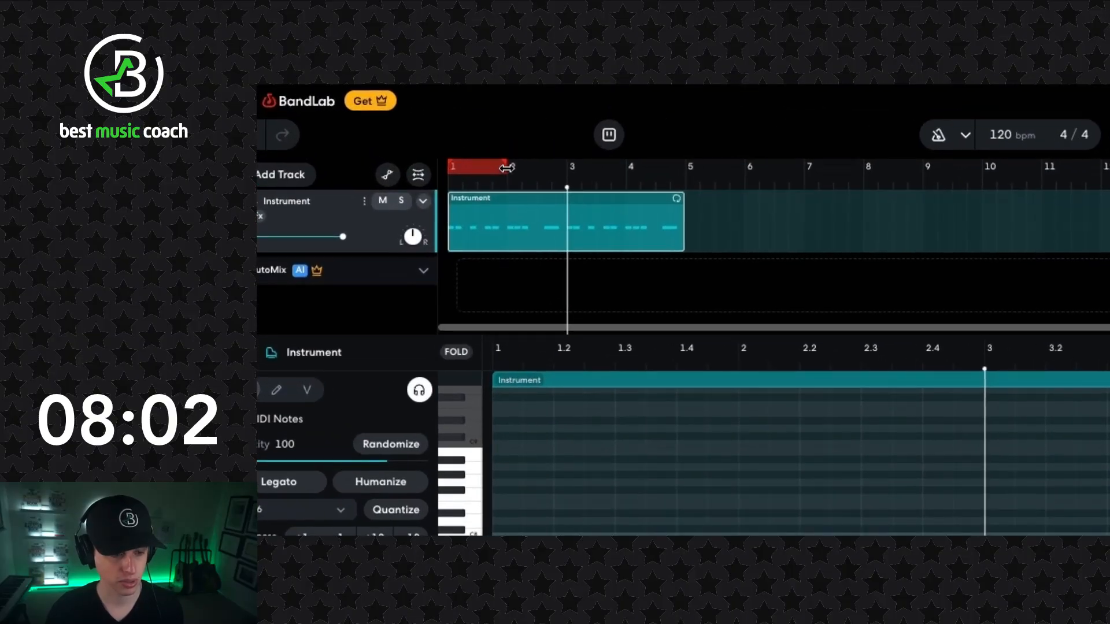
- Extend the cycle region over bars 1 to 4 and play the pattern from the beginning
{"action": "left_click_drag", "start_coordinate": [521, 171], "coordinate": [687, 213]}
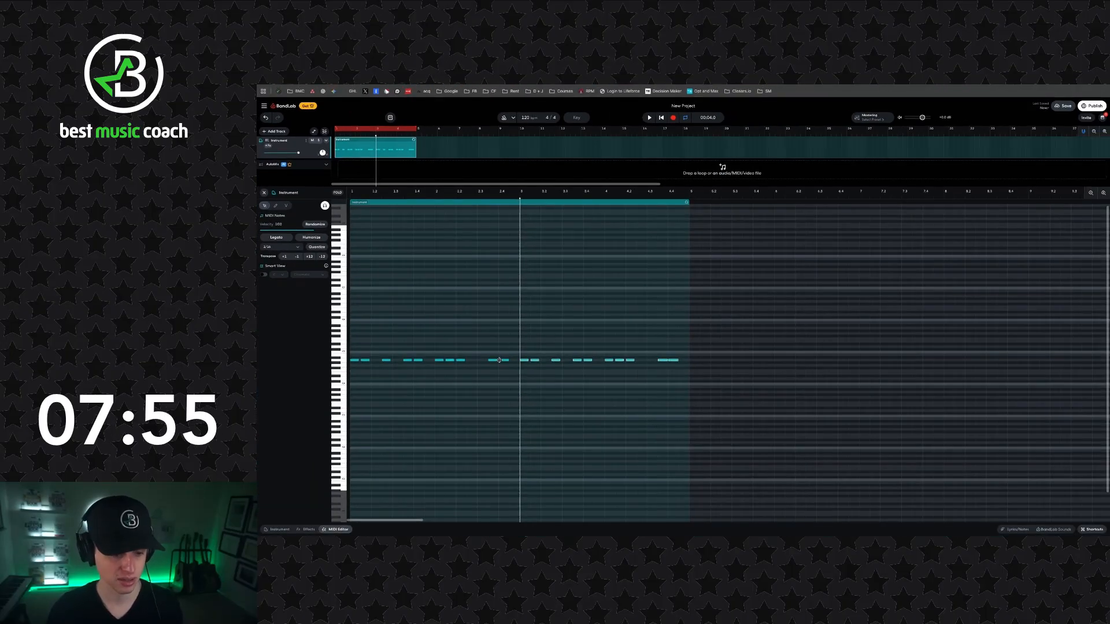
{"action": "key", "text": "Return"}
{"action": "key", "text": "space"}
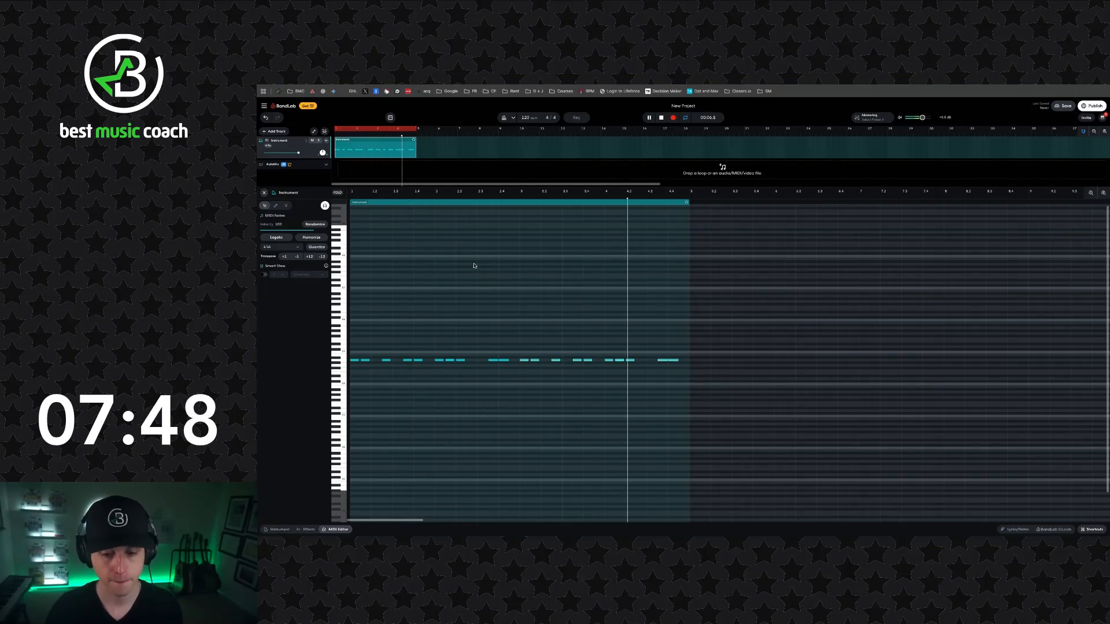
{"action": "key", "text": "space"}
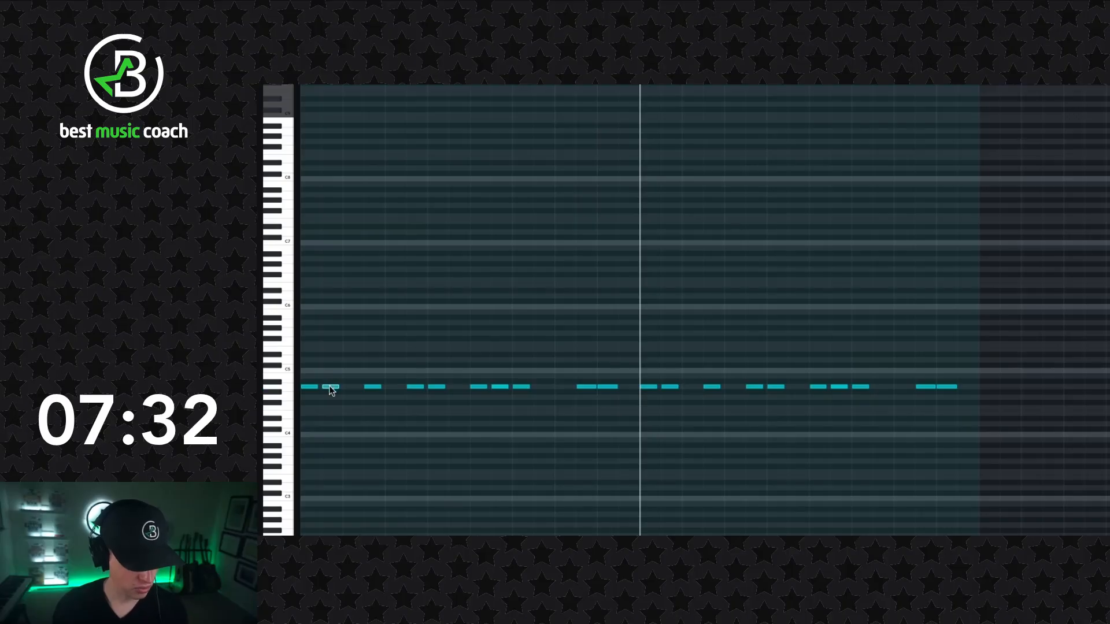
- Move the second note of bar 1 up to C5 and audition the D5, E5 and G5 keys
{"action": "left_click_drag", "start_coordinate": [331, 386], "coordinate": [331, 374]}
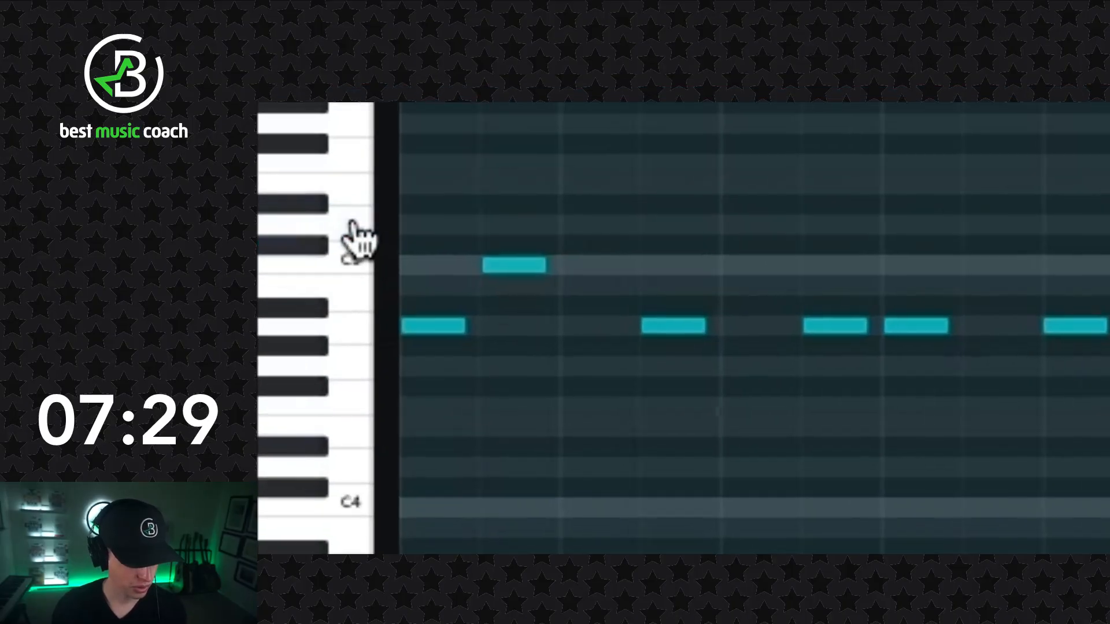
{"action": "left_click", "coordinate": [354, 224]}
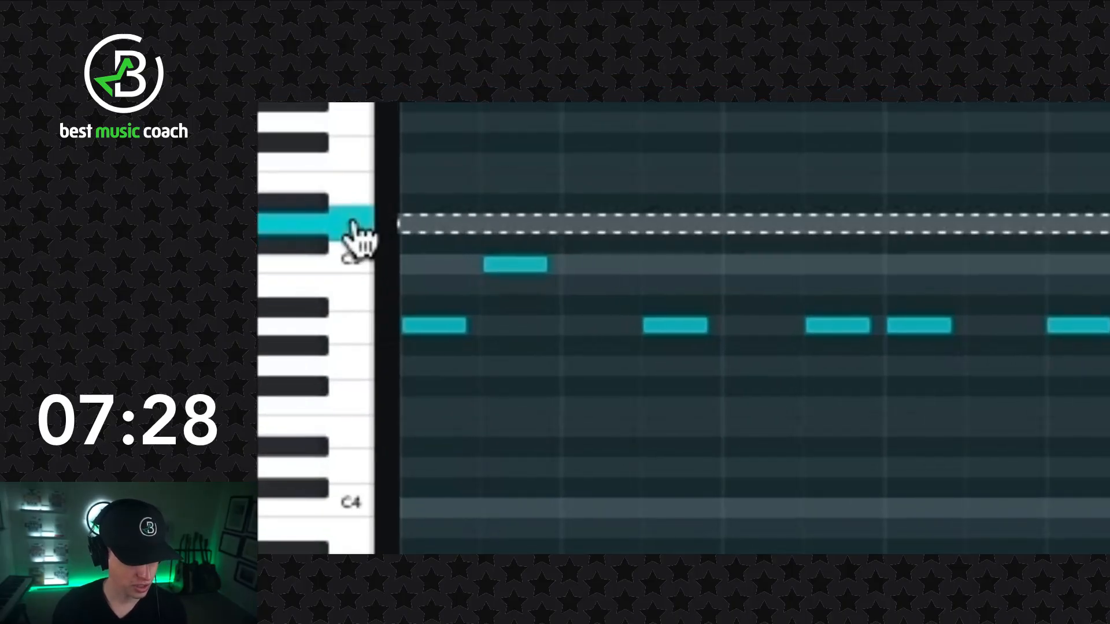
{"action": "left_click", "coordinate": [362, 186]}
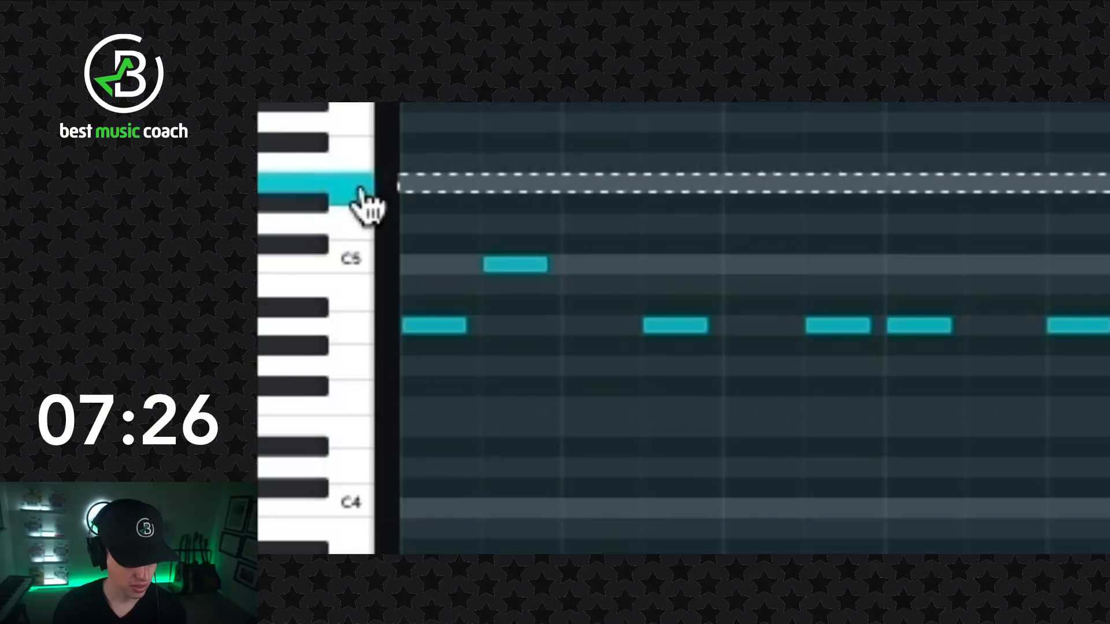
{"action": "left_click", "coordinate": [354, 122]}
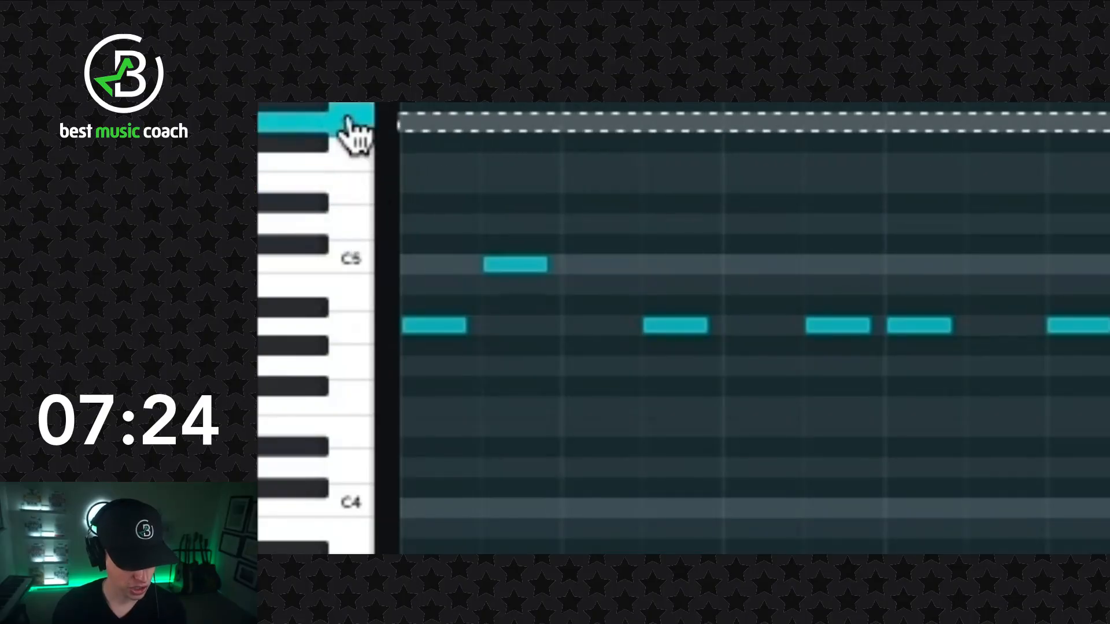
- Audition the lower scale keys G4, E4, D4 and C4 on the piano roll
{"action": "left_click", "coordinate": [348, 371]}
{"action": "left_click", "coordinate": [347, 428]}
{"action": "left_click", "coordinate": [355, 469]}
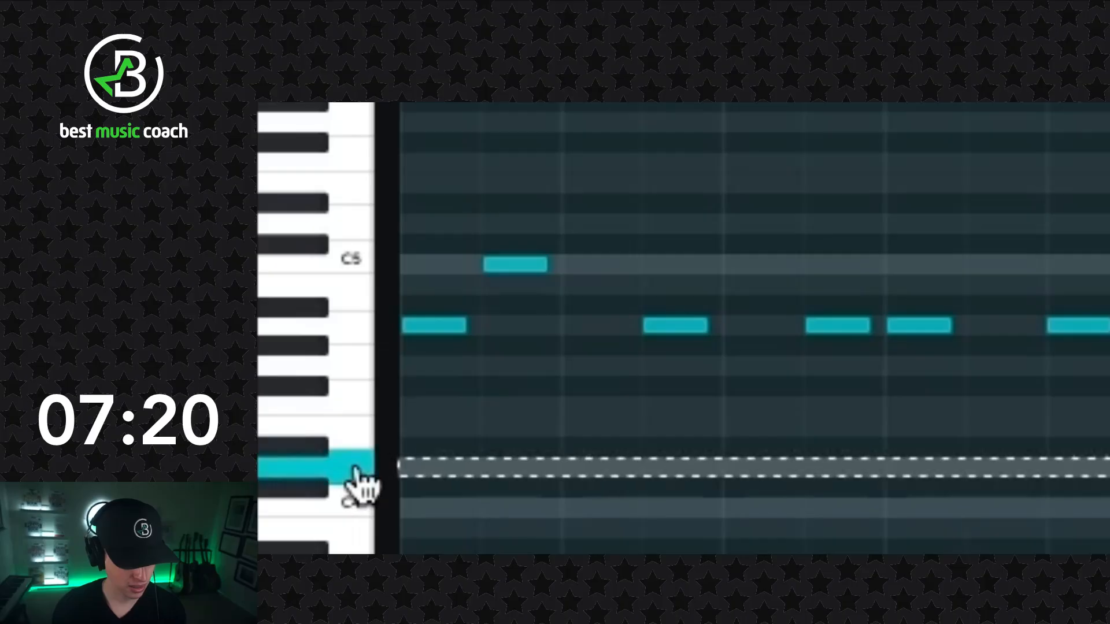
{"action": "left_click", "coordinate": [350, 508]}
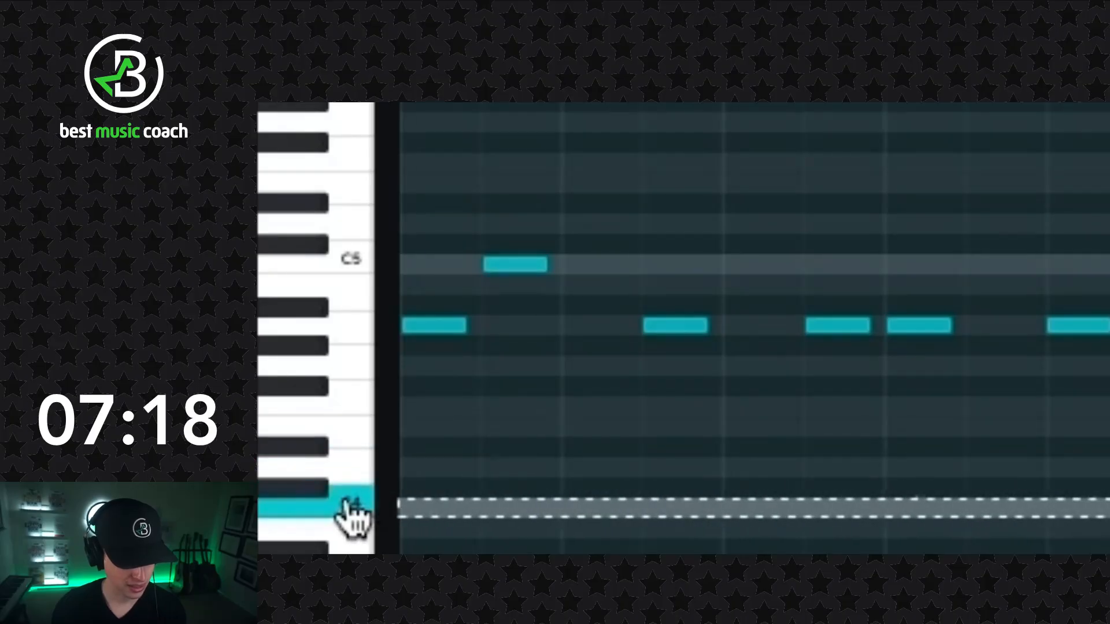
{"action": "left_click", "coordinate": [340, 430]}
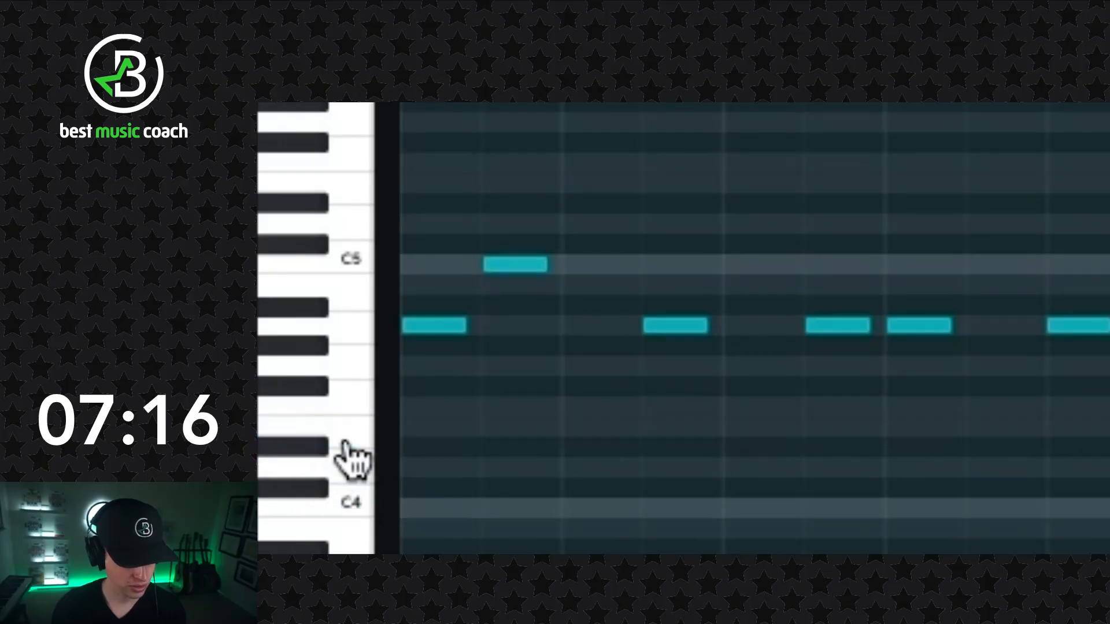
{"action": "left_click", "coordinate": [350, 503]}
{"action": "left_click", "coordinate": [350, 467]}
{"action": "left_click", "coordinate": [347, 428]}
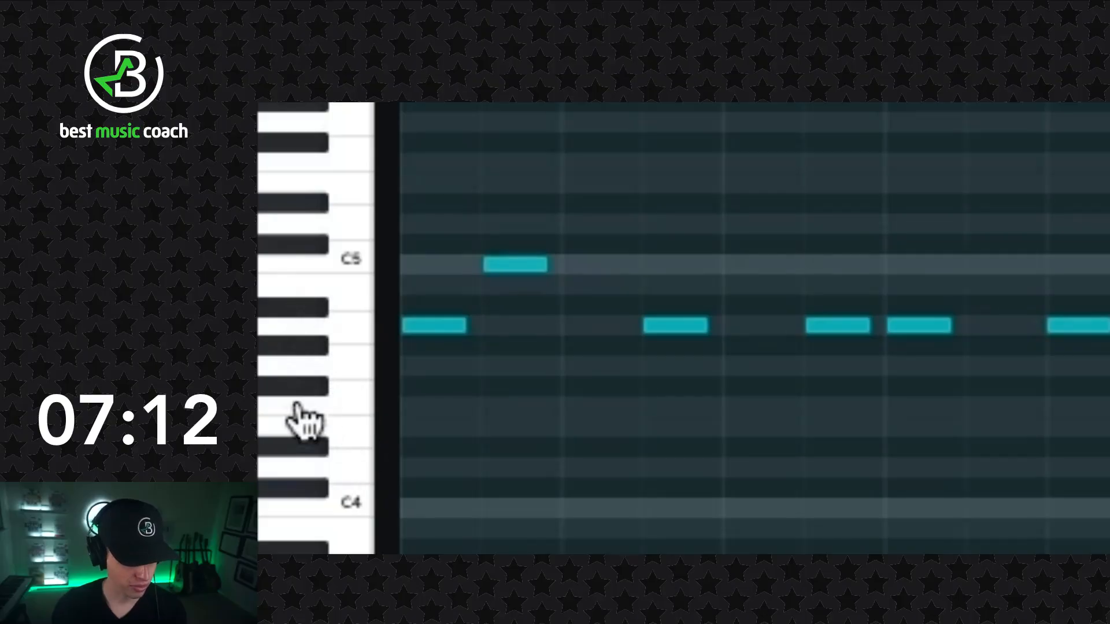
- Audition the A4 and G4 keys on the piano roll
{"action": "left_click", "coordinate": [342, 327]}
{"action": "left_click", "coordinate": [346, 366]}
{"action": "left_click", "coordinate": [349, 333]}
- In bar 1, lower the third note to G4 and raise the fifth note to D5
{"action": "left_click_drag", "start_coordinate": [686, 323], "coordinate": [688, 366]}
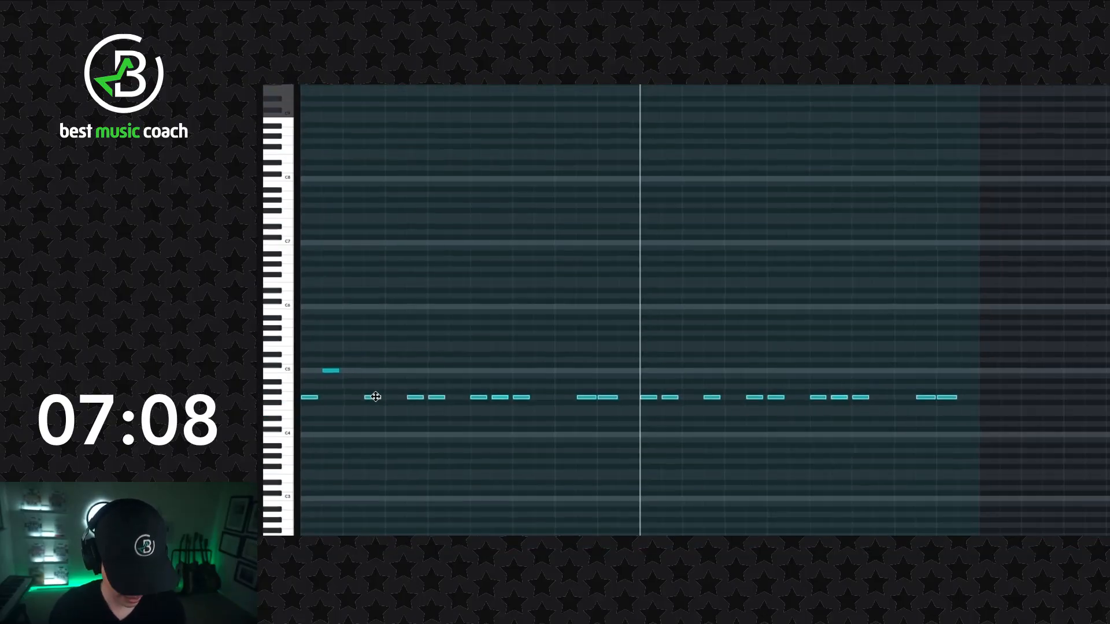
{"action": "key", "text": "ctrl+z"}
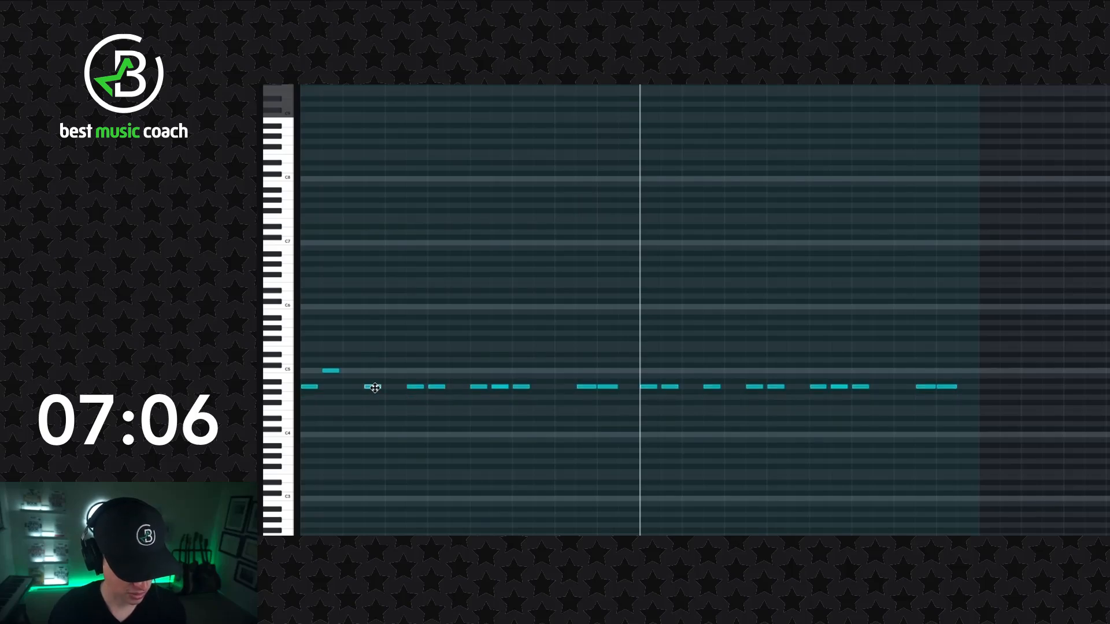
{"action": "left_click_drag", "start_coordinate": [374, 387], "coordinate": [374, 398]}
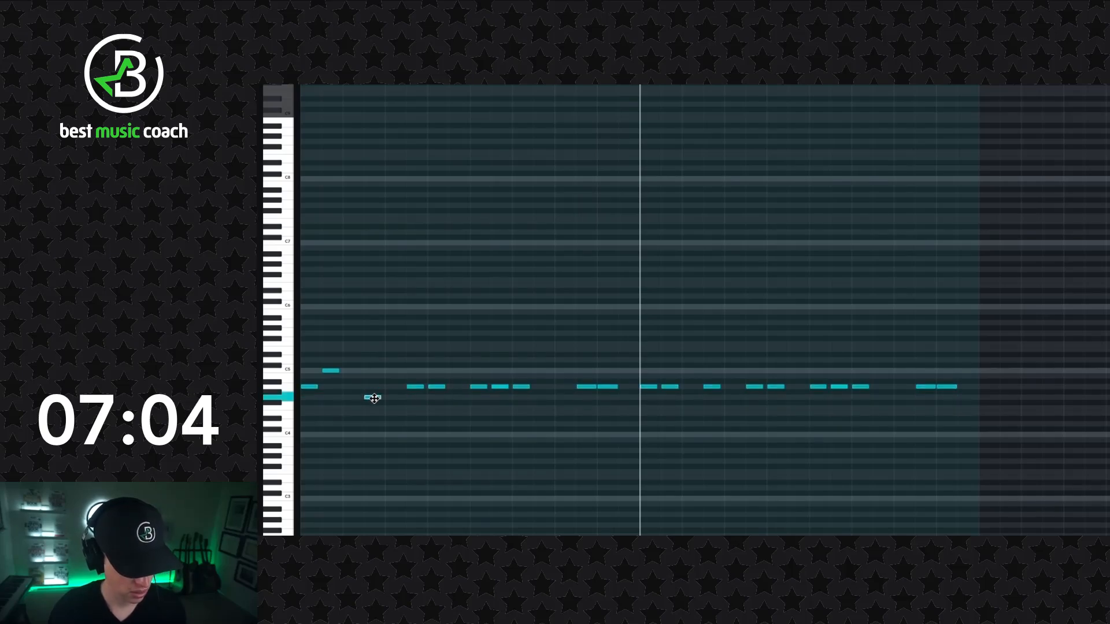
{"action": "left_click", "coordinate": [418, 389]}
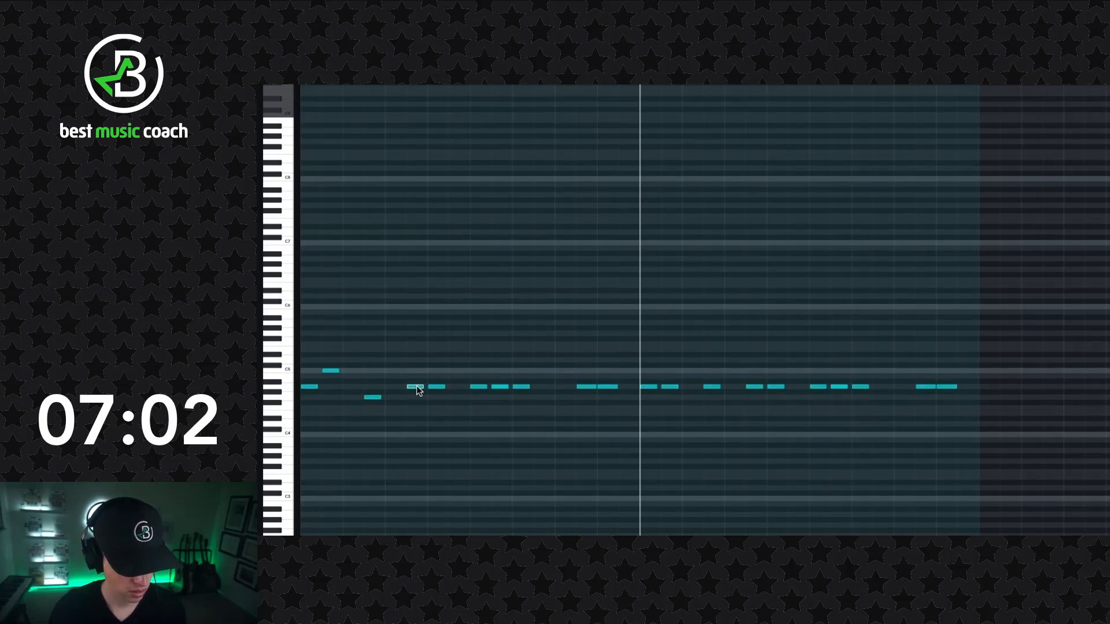
{"action": "left_click_drag", "start_coordinate": [432, 387], "coordinate": [436, 363]}
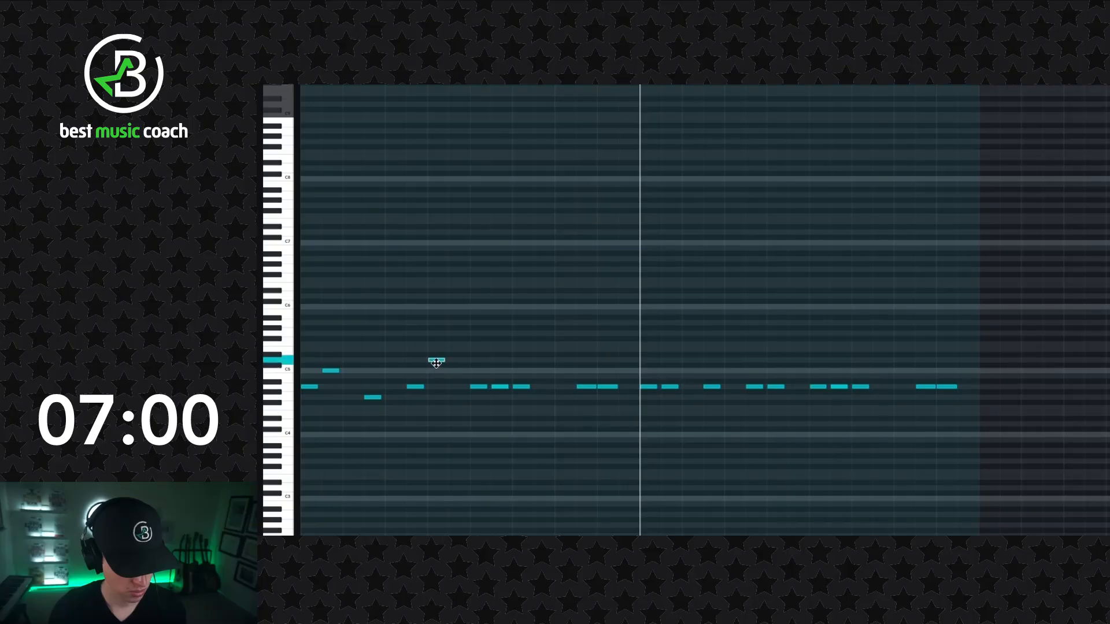
- In bar 2, move the first note to C5, the second to G4 and the fourth to C5
{"action": "left_click", "coordinate": [476, 387]}
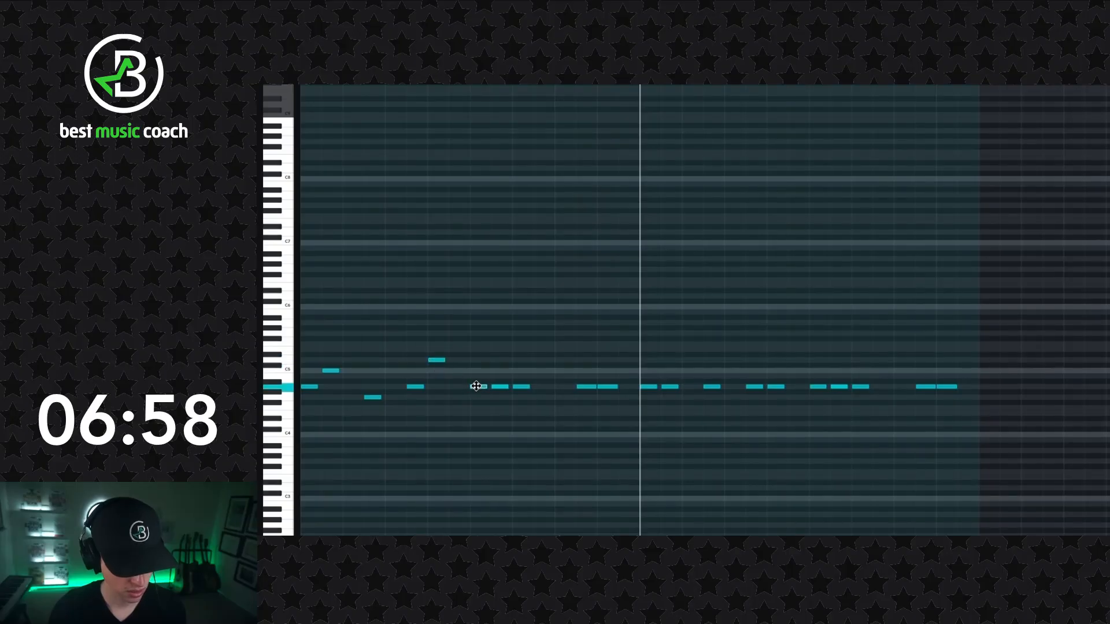
{"action": "left_click_drag", "start_coordinate": [482, 369], "coordinate": [482, 372]}
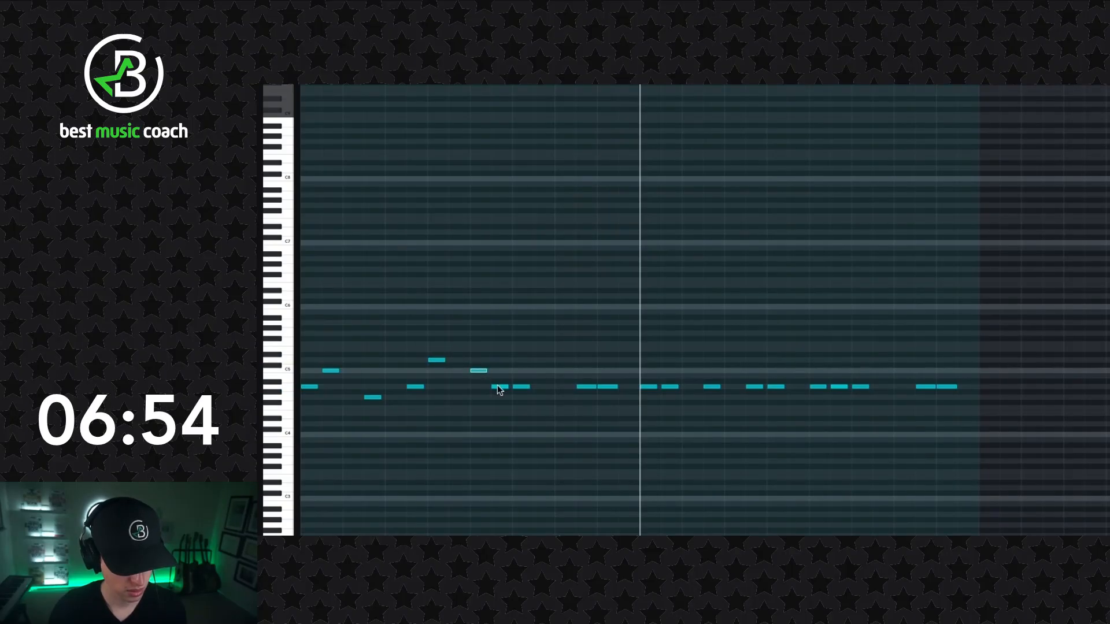
{"action": "left_click_drag", "start_coordinate": [498, 387], "coordinate": [499, 372]}
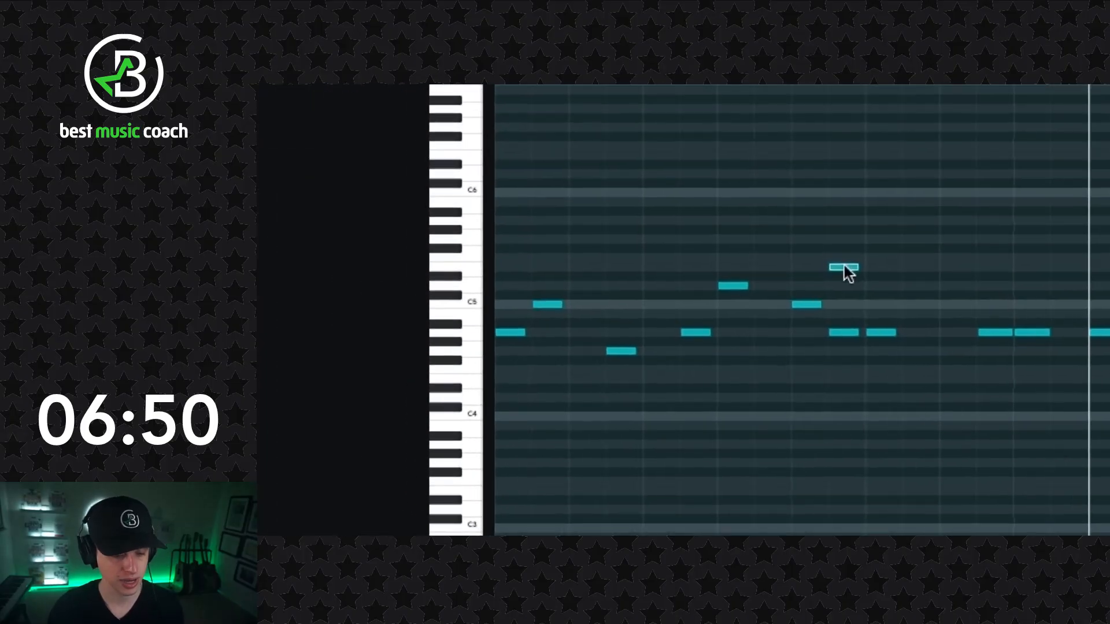
{"action": "left_click", "coordinate": [845, 268]}
{"action": "right_click", "coordinate": [844, 267]}
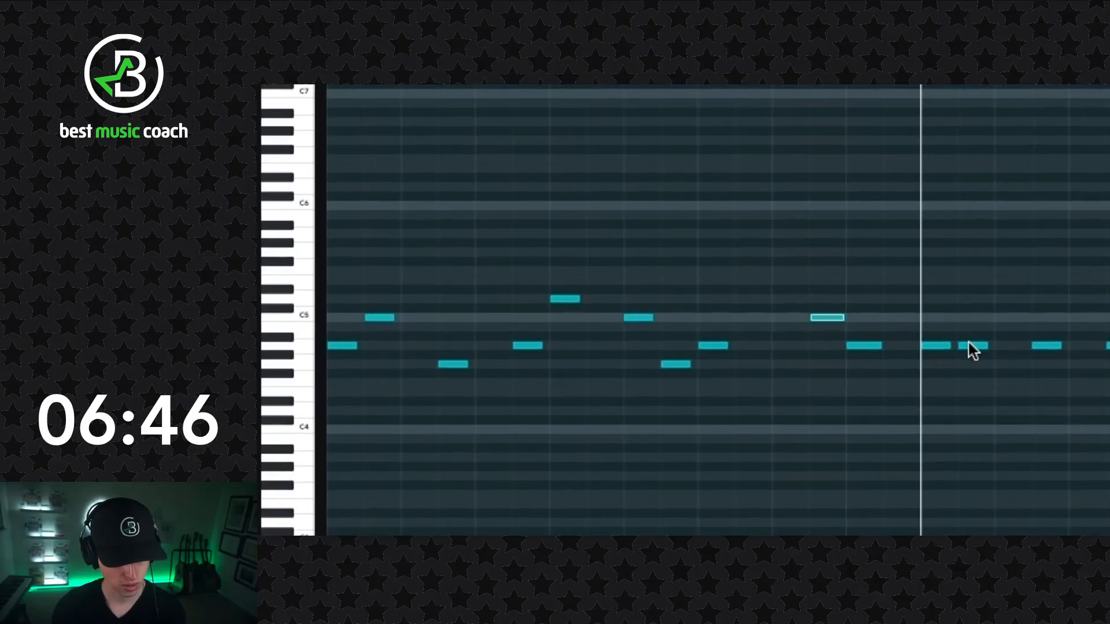
- Raise the first four notes of bar 3 to D5, E5, D5 and C5
{"action": "left_click", "coordinate": [932, 346]}
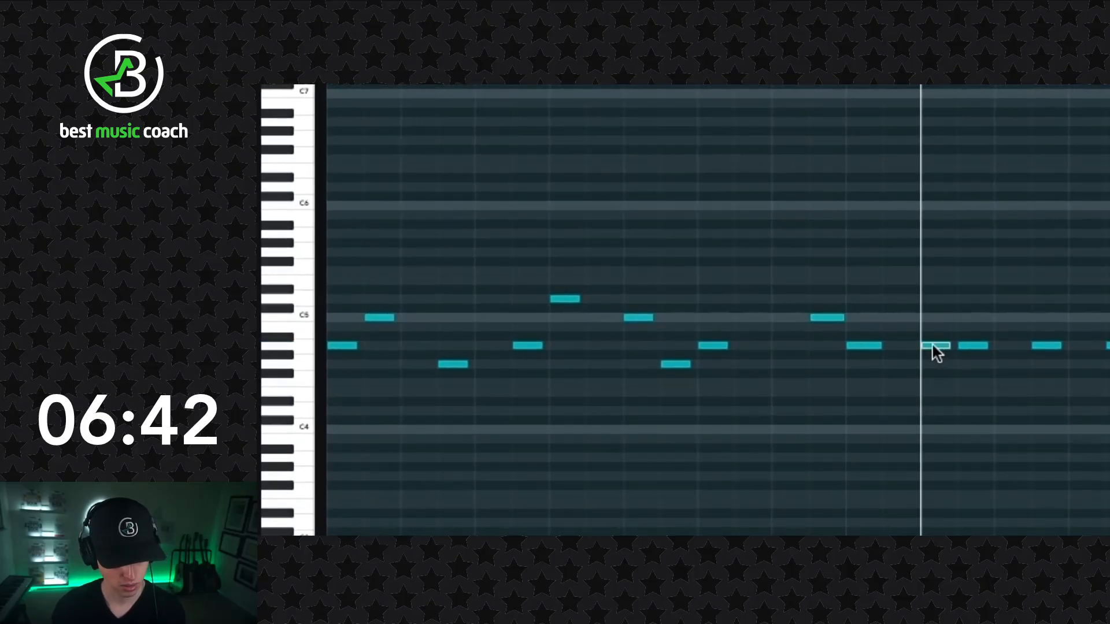
{"action": "left_click", "coordinate": [934, 346]}
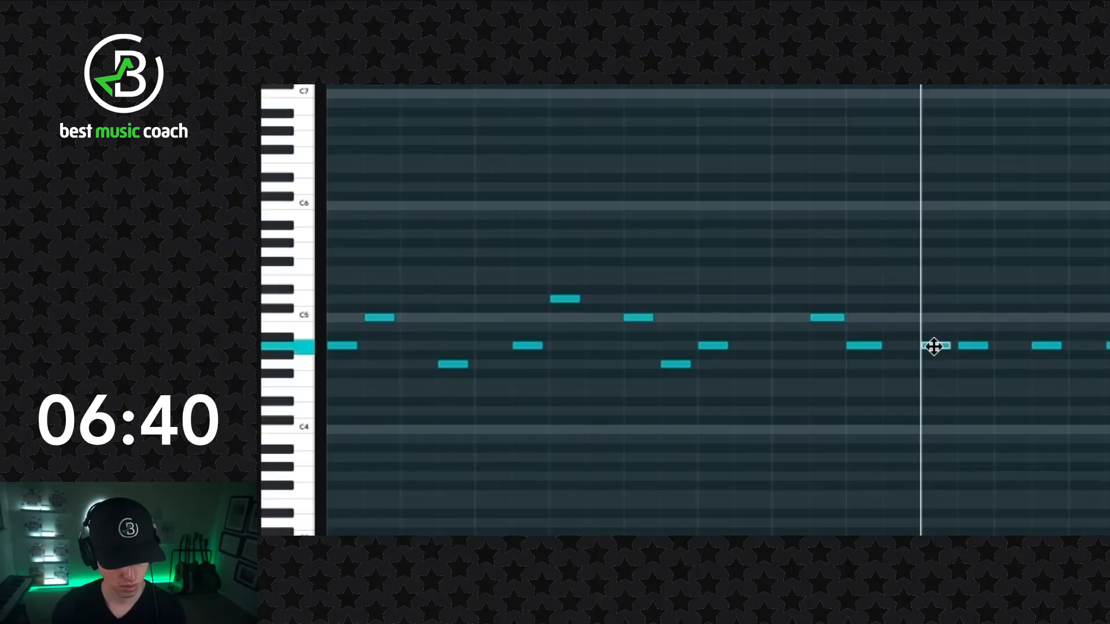
{"action": "left_click_drag", "start_coordinate": [933, 345], "coordinate": [930, 305]}
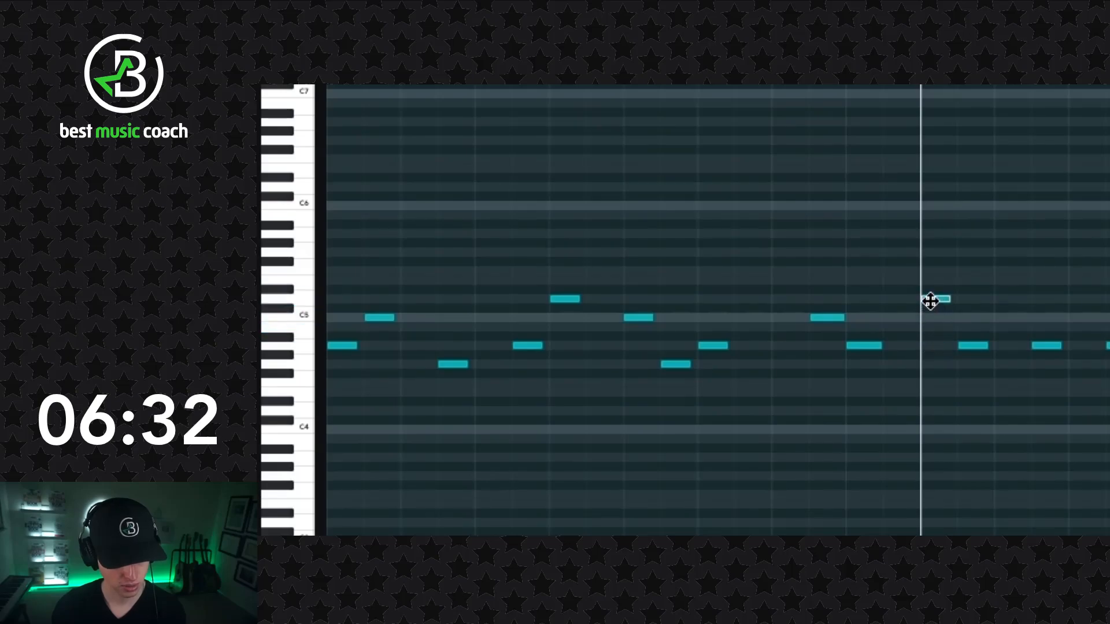
{"action": "left_click_drag", "start_coordinate": [969, 347], "coordinate": [972, 286]}
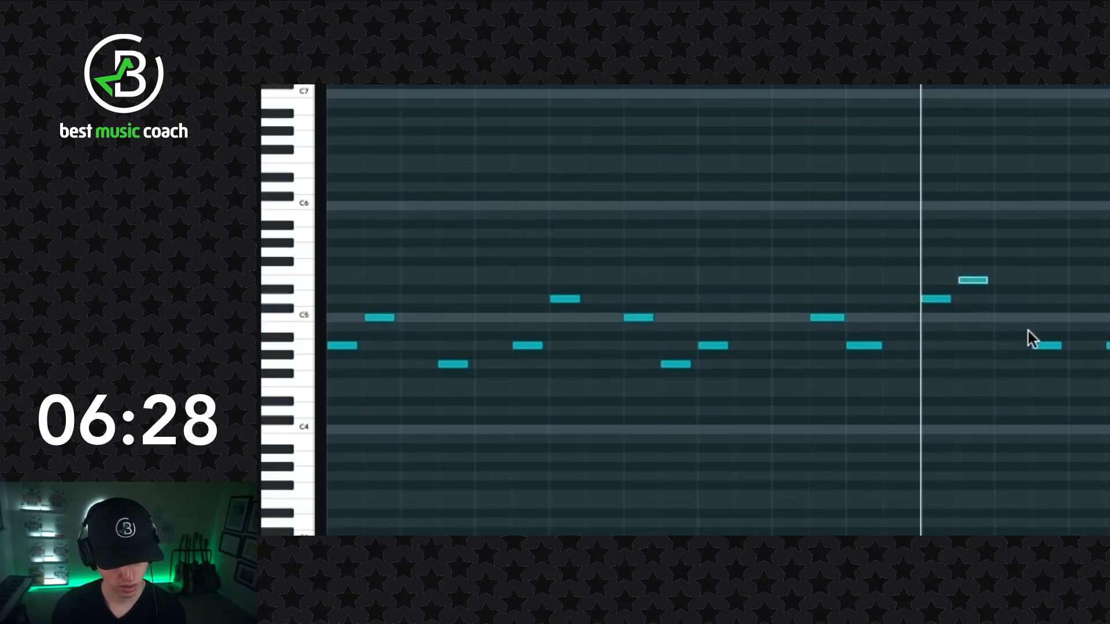
{"action": "left_click_drag", "start_coordinate": [1047, 347], "coordinate": [1046, 305]}
{"action": "left_click_drag", "start_coordinate": [990, 327], "coordinate": [984, 304]}
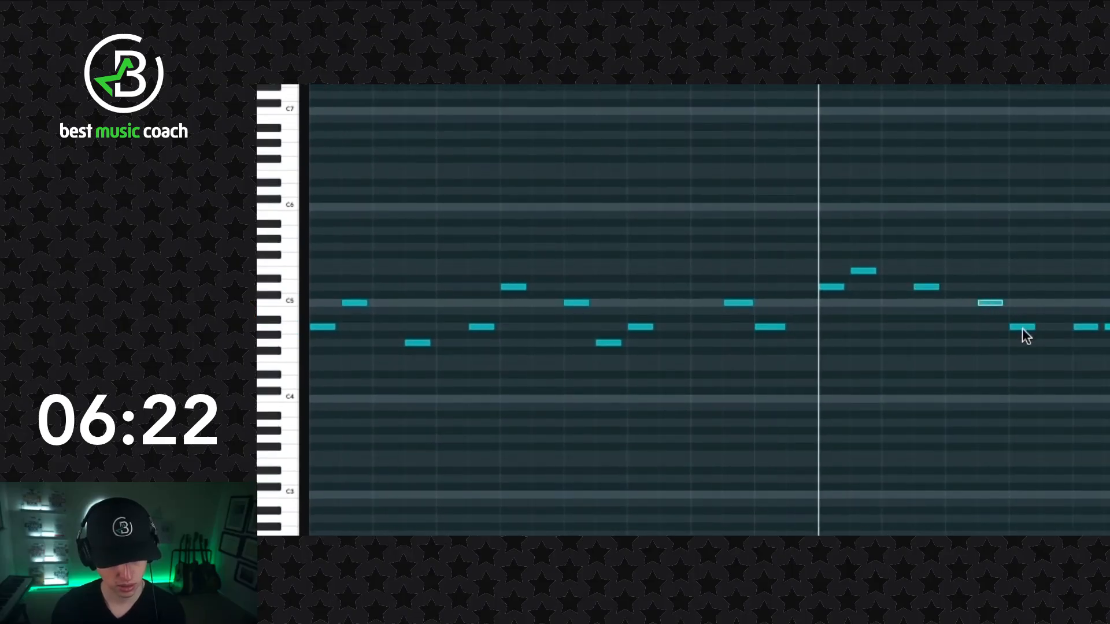
- Lower the last note of bar 3 to G4 and move the first four notes of bar 4 to G4, E4, G4 and C5
{"action": "left_click_drag", "start_coordinate": [1026, 330], "coordinate": [1084, 348]}
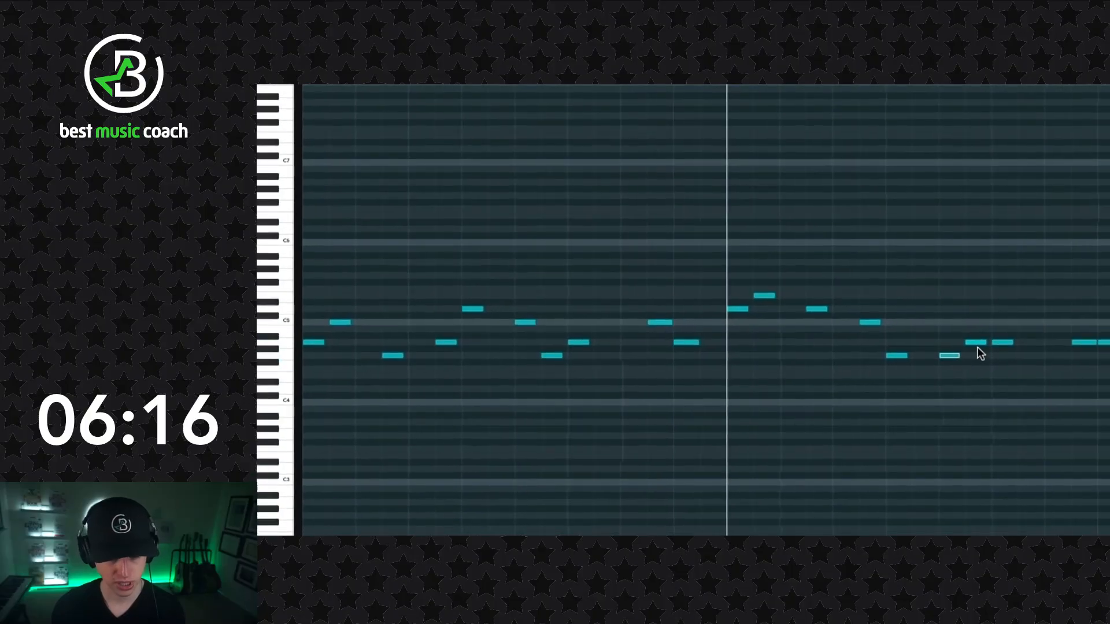
{"action": "left_click_drag", "start_coordinate": [973, 342], "coordinate": [977, 370]}
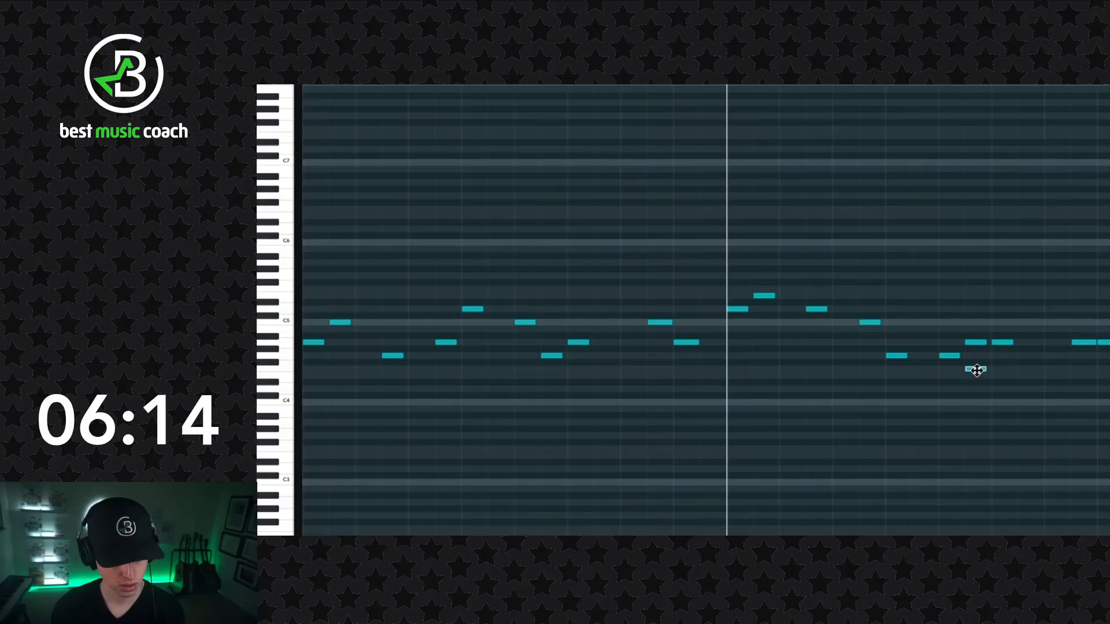
{"action": "left_click", "coordinate": [979, 343]}
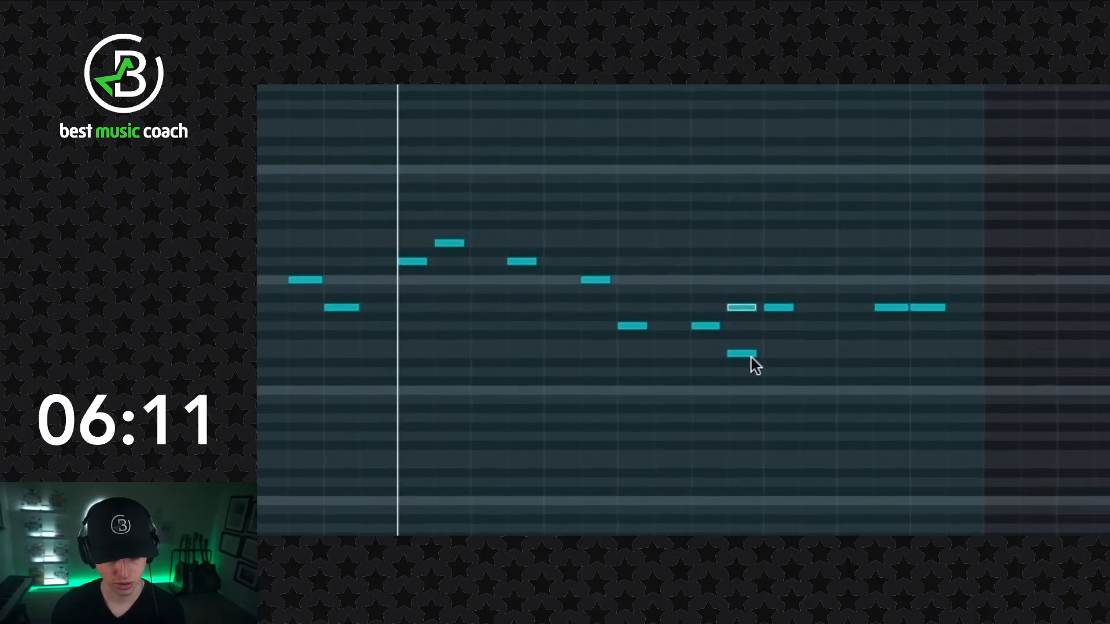
{"action": "right_click", "coordinate": [740, 307]}
{"action": "key", "text": "Escape"}
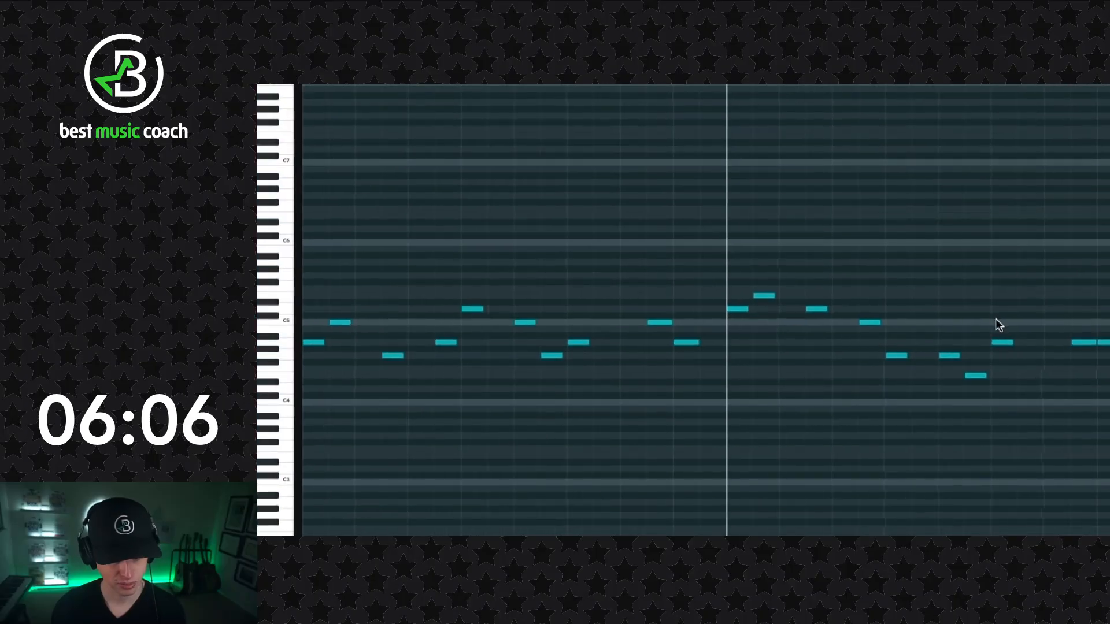
{"action": "left_click_drag", "start_coordinate": [1004, 345], "coordinate": [1006, 357]}
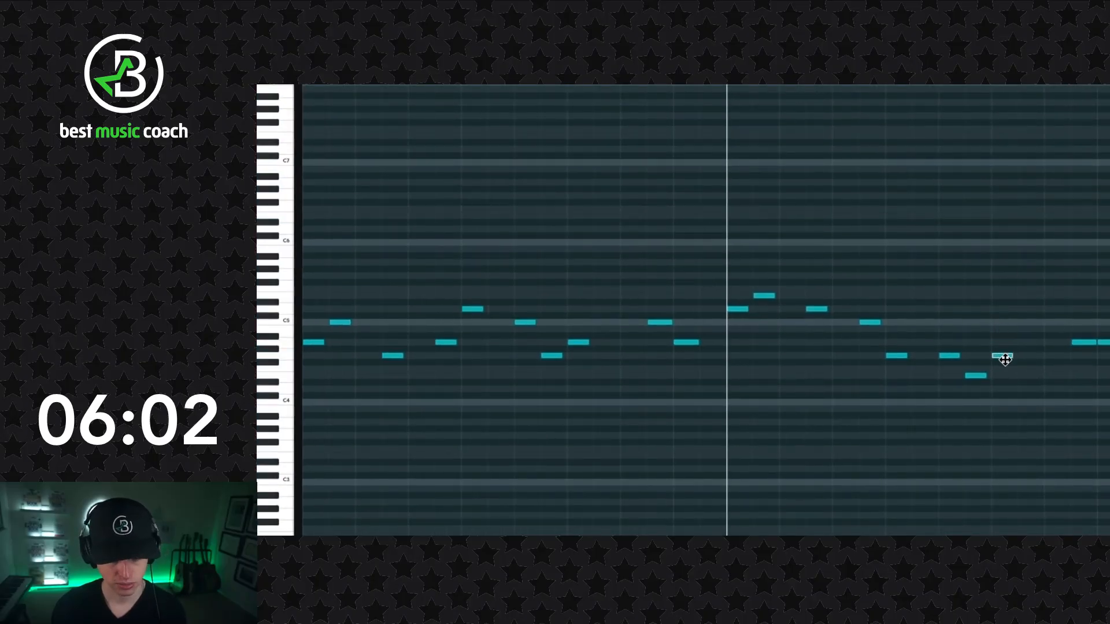
{"action": "left_click", "coordinate": [1085, 344]}
{"action": "left_click_drag", "start_coordinate": [1084, 343], "coordinate": [1084, 324]}
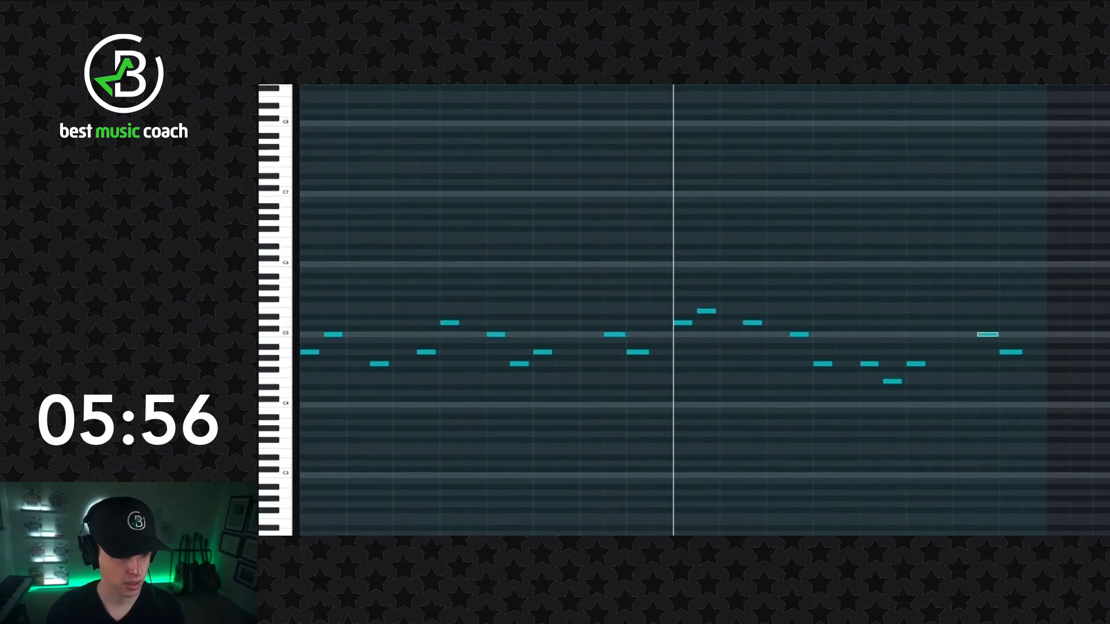
- Play the four-bar melody from the beginning and stop playback at its end
{"action": "left_click_drag", "start_coordinate": [584, 134], "coordinate": [301, 131]}
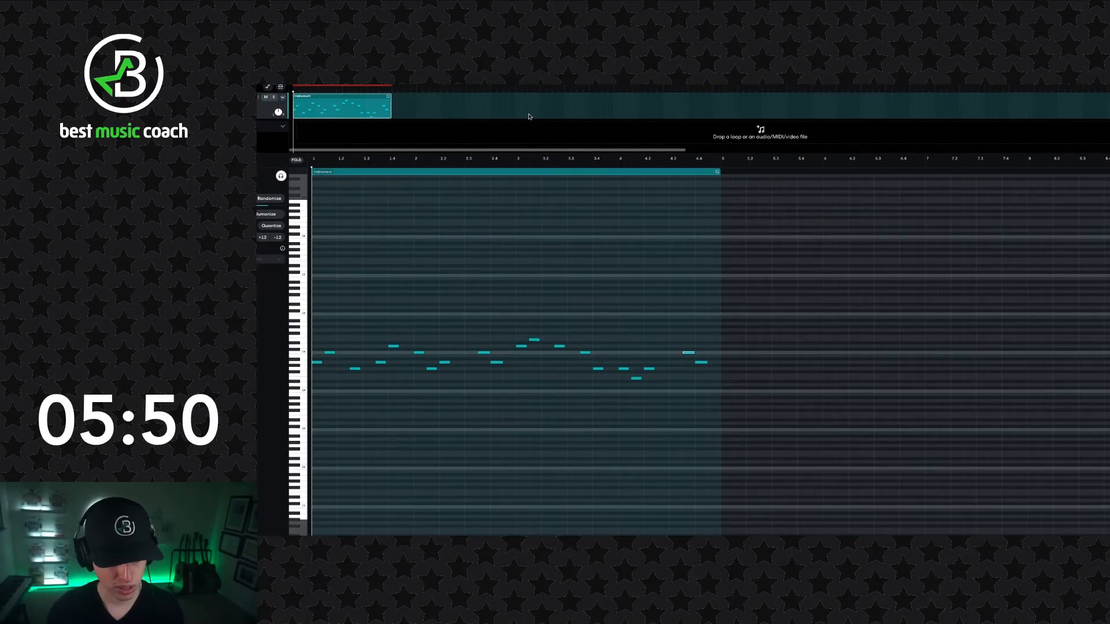
{"action": "left_click", "coordinate": [508, 162]}
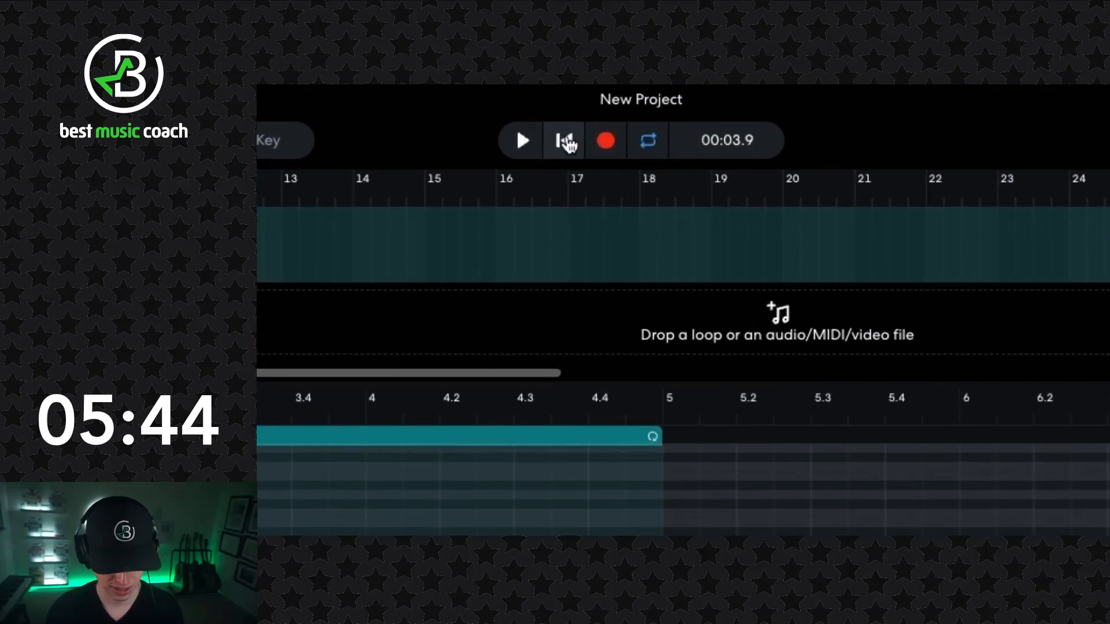
{"action": "left_click", "coordinate": [519, 150]}
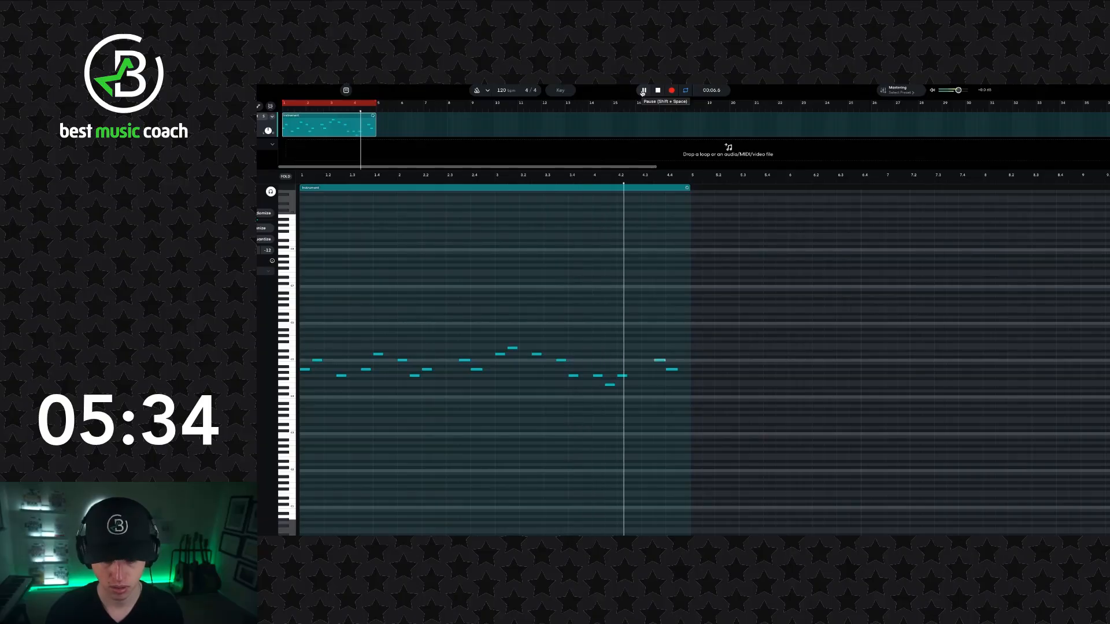
{"action": "left_click", "coordinate": [643, 91]}
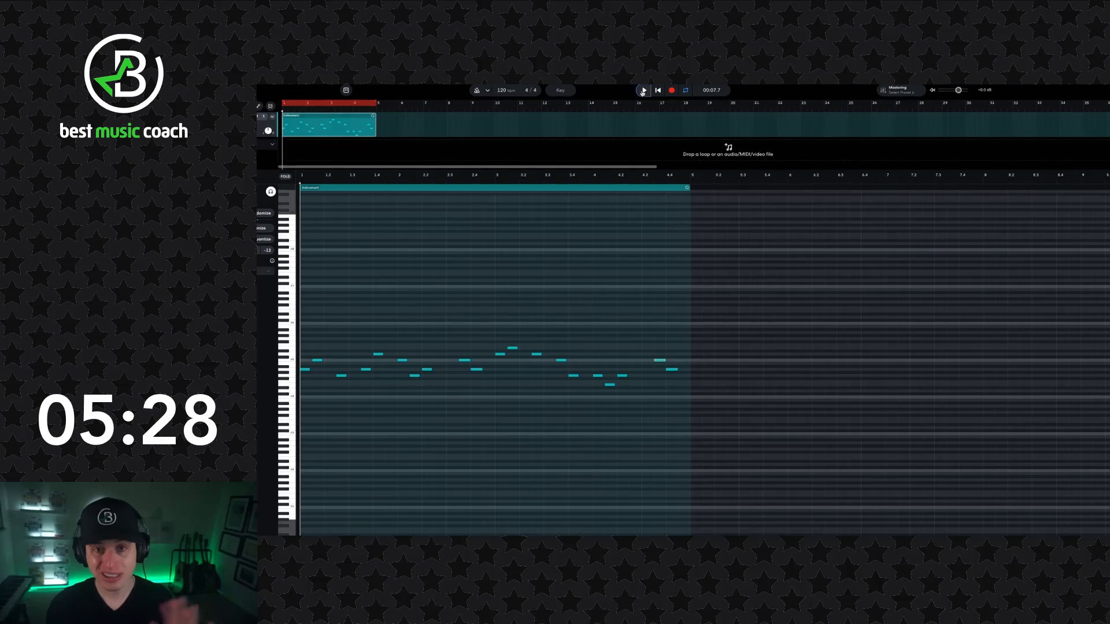
- Extend the end of the MIDI region to the start of bar 9
{"action": "left_click", "coordinate": [707, 410]}
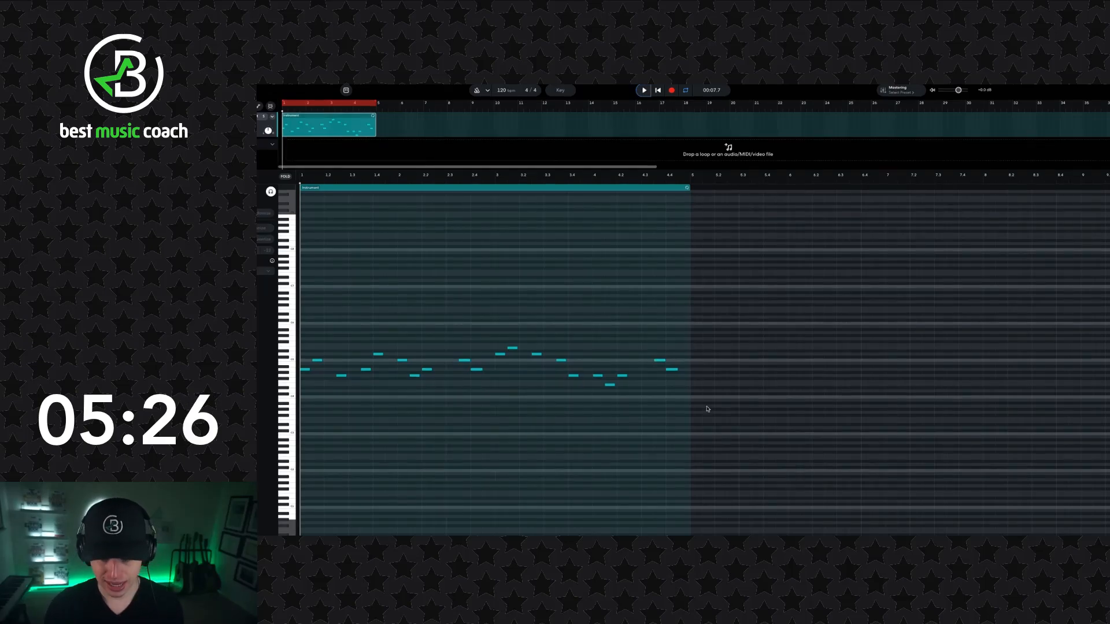
{"action": "left_click_drag", "start_coordinate": [692, 415], "coordinate": [816, 429]}
{"action": "left_click_drag", "start_coordinate": [686, 461], "coordinate": [1038, 411]}
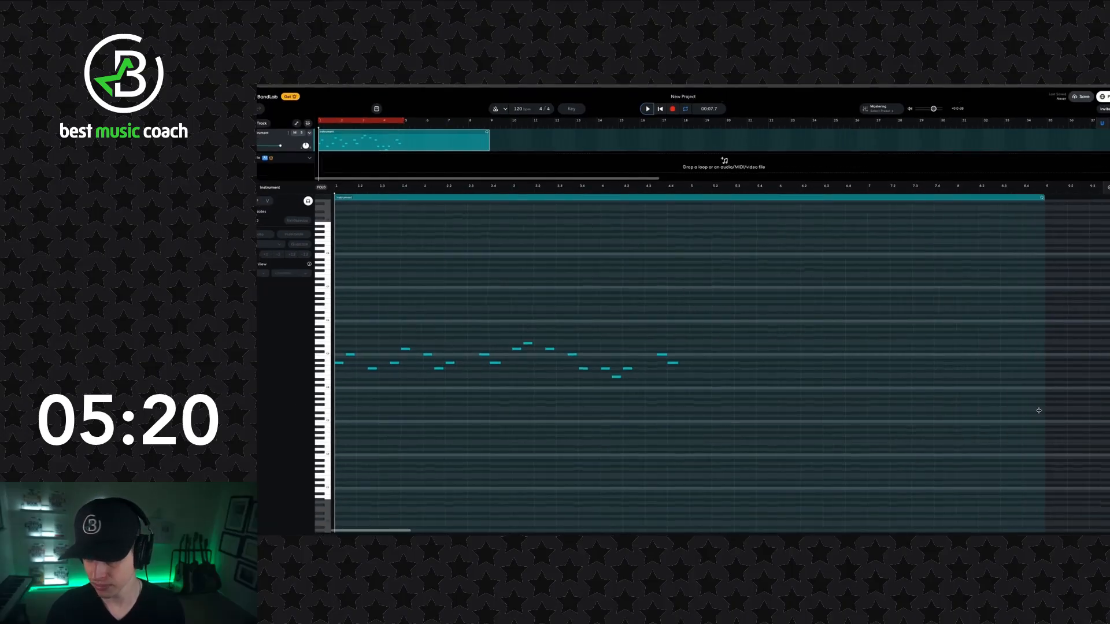
- Copy all notes of bars 1 to 4 and paste them at the start of bar 5
{"action": "left_click_drag", "start_coordinate": [769, 435], "coordinate": [552, 416]}
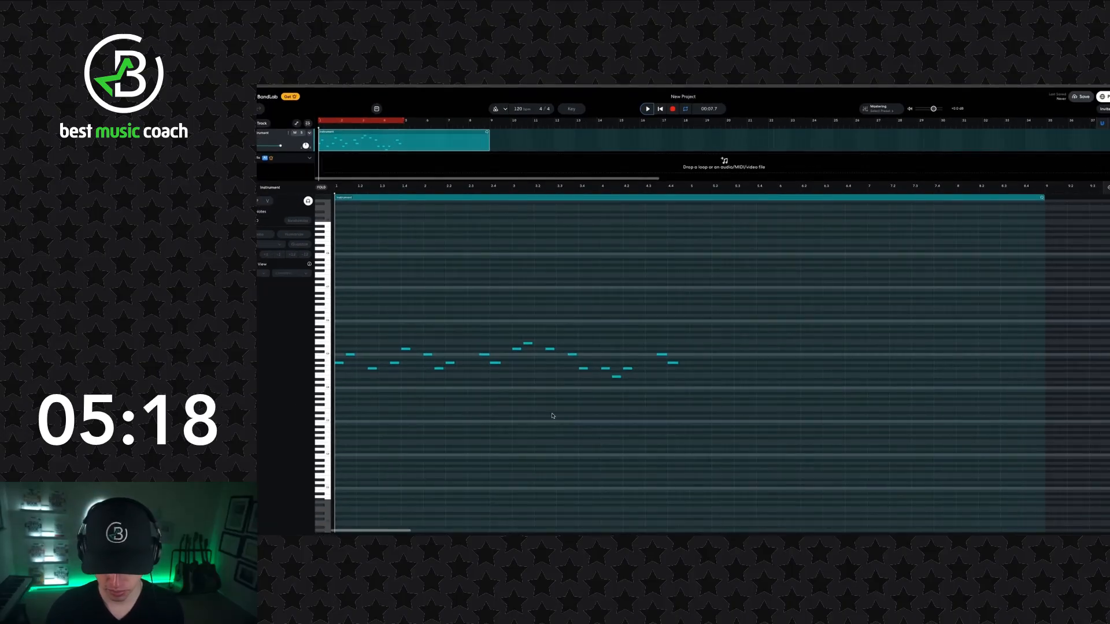
{"action": "left_click_drag", "start_coordinate": [804, 418], "coordinate": [339, 339]}
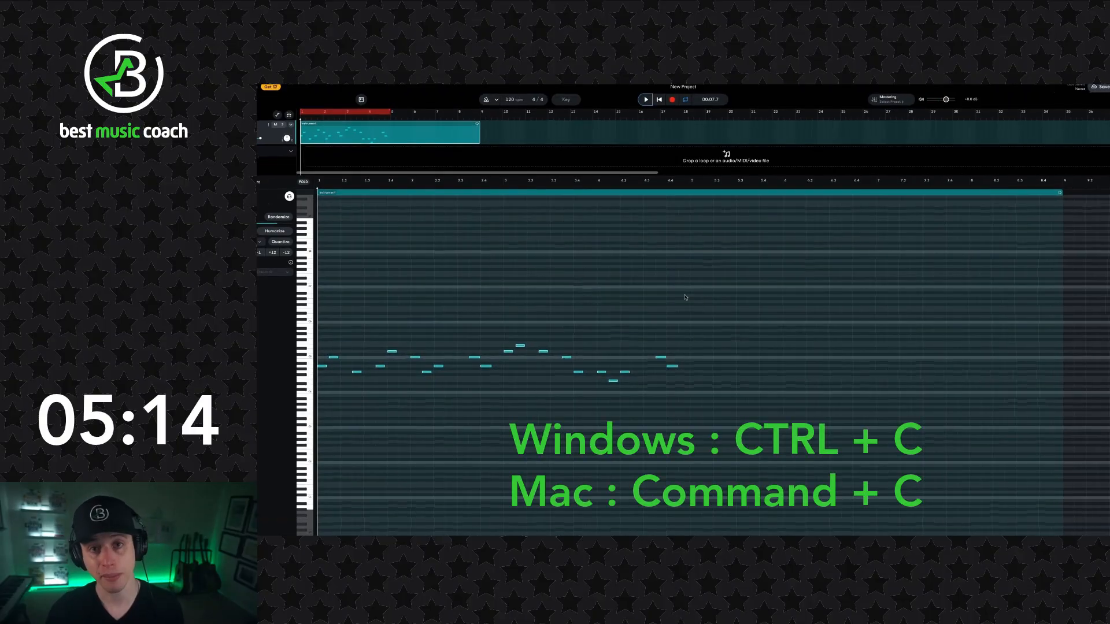
{"action": "left_click", "coordinate": [688, 188]}
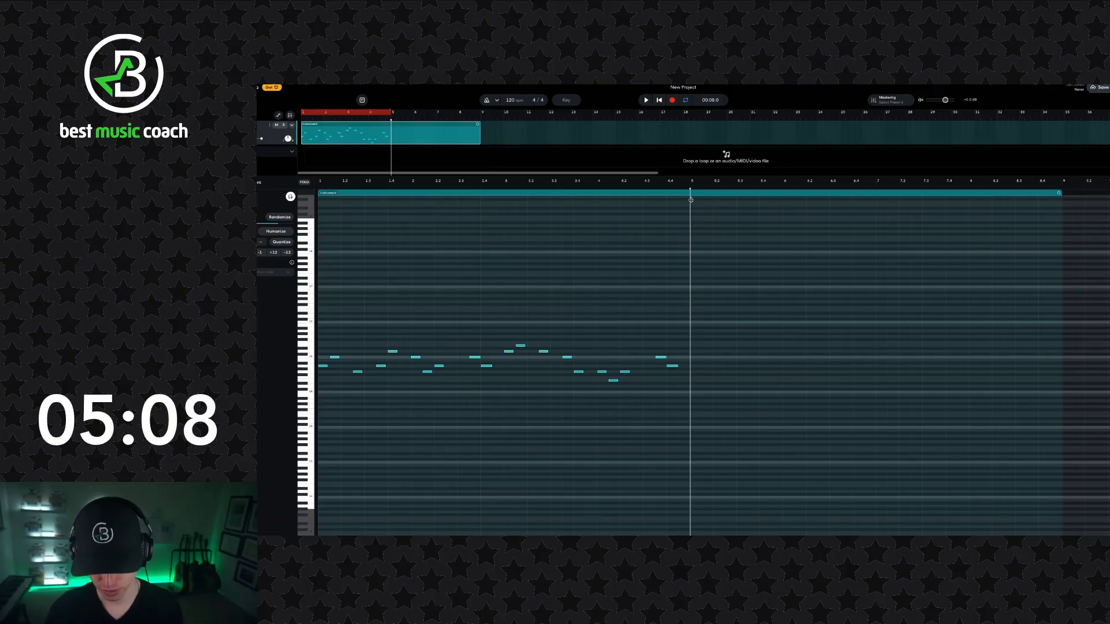
{"action": "key", "text": "ctrl+v"}
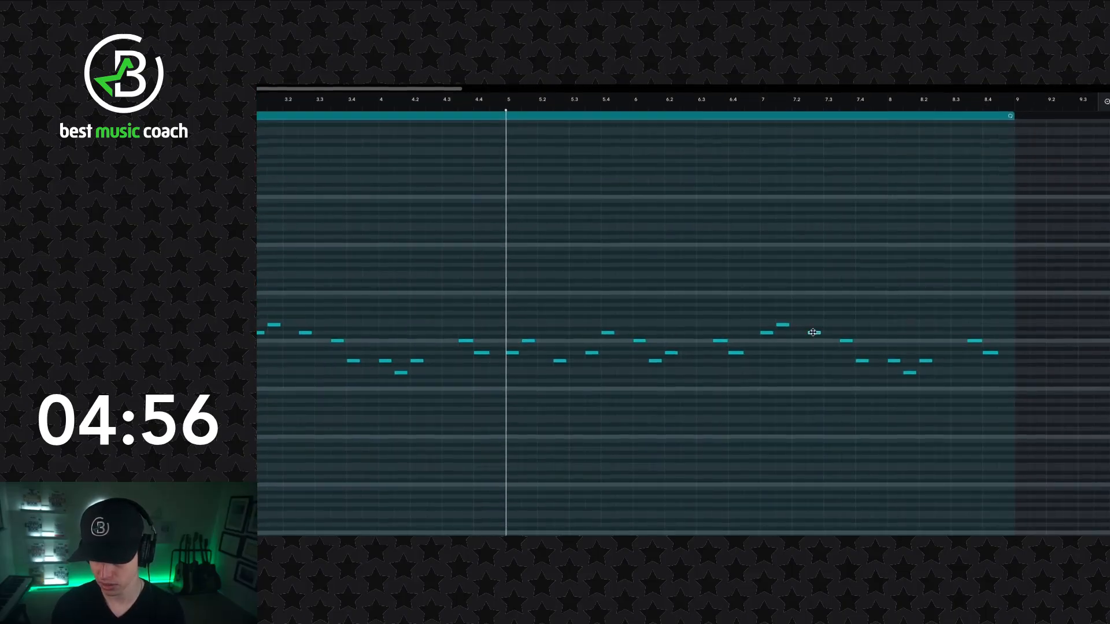
- Lower bar 7's third and fourth notes to C5 and A4, and bar 8's first and fourth notes to E4 and G4
{"action": "left_click_drag", "start_coordinate": [813, 337], "coordinate": [845, 356]}
{"action": "left_click", "coordinate": [863, 362]}
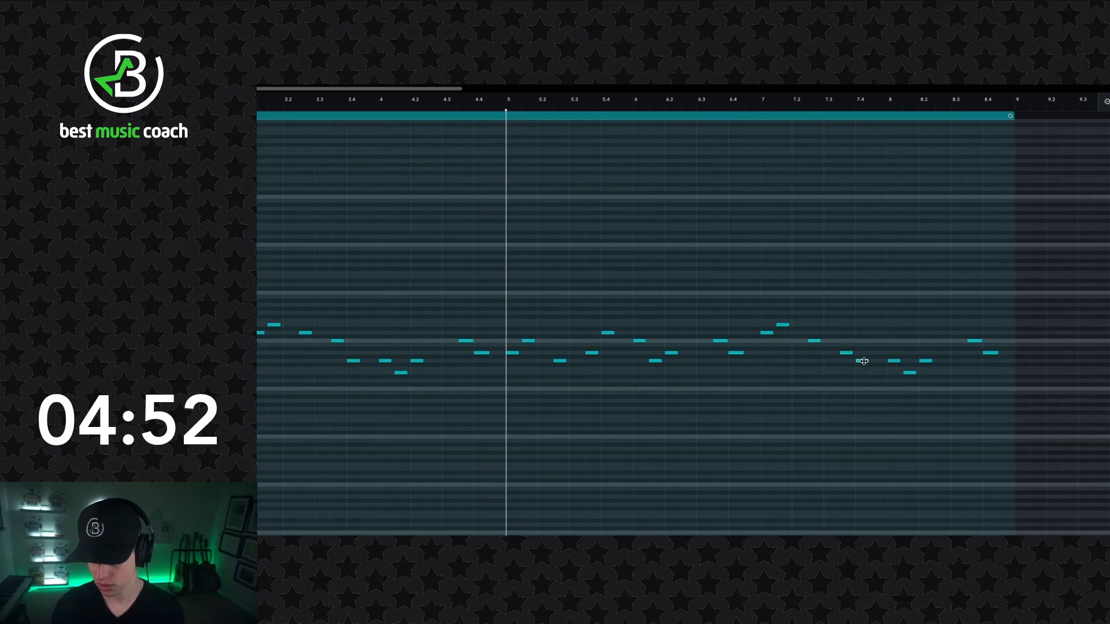
{"action": "left_click", "coordinate": [894, 362]}
{"action": "left_click", "coordinate": [894, 362]}
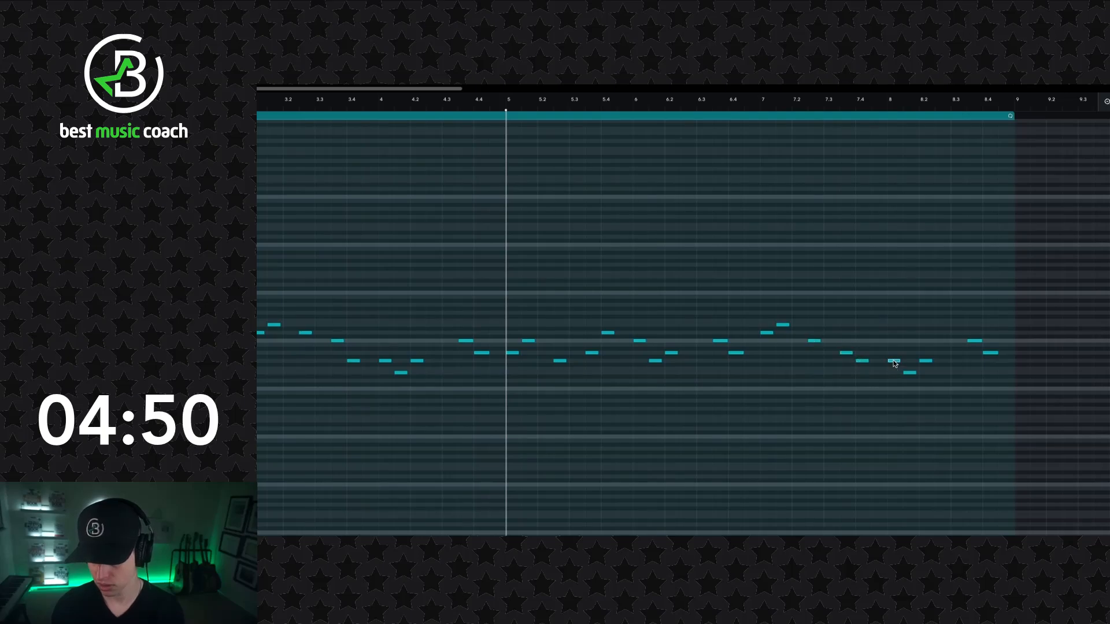
{"action": "left_click_drag", "start_coordinate": [896, 370], "coordinate": [897, 376]}
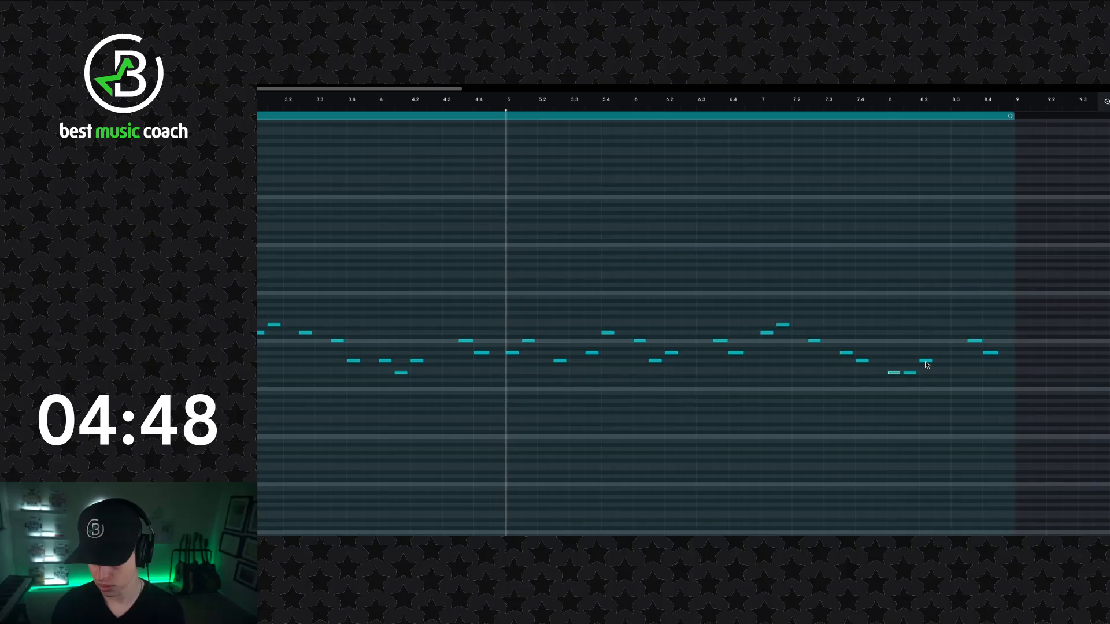
{"action": "left_click", "coordinate": [975, 342]}
{"action": "left_click_drag", "start_coordinate": [975, 344], "coordinate": [975, 359]}
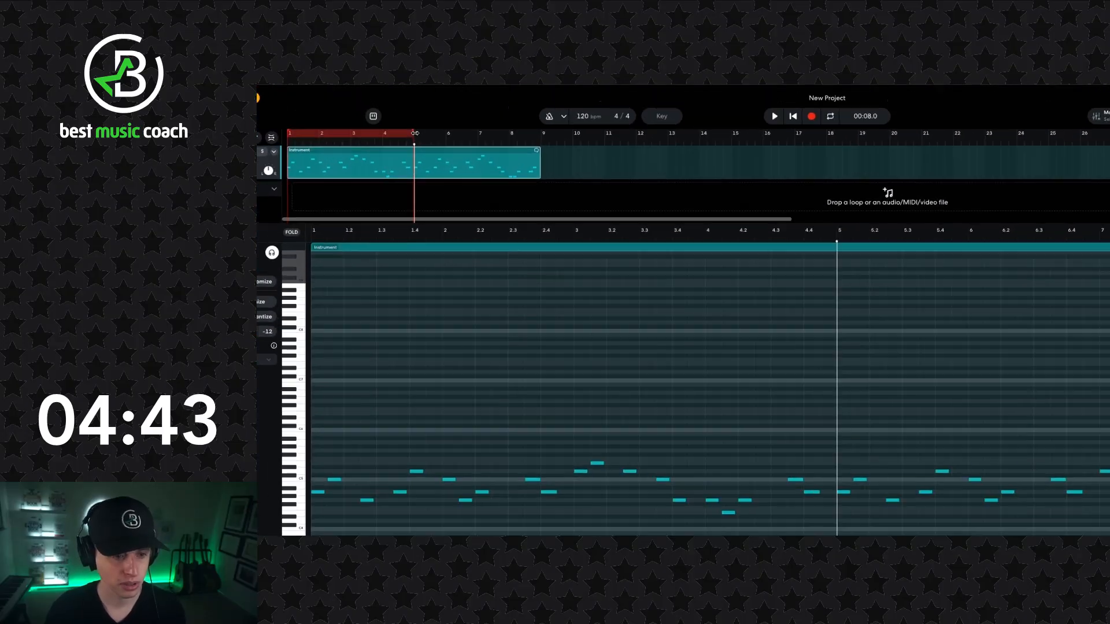
- Extend the cycle region over bars 1 to 8 and return the playhead to the beginning
{"action": "left_click_drag", "start_coordinate": [389, 112], "coordinate": [480, 146]}
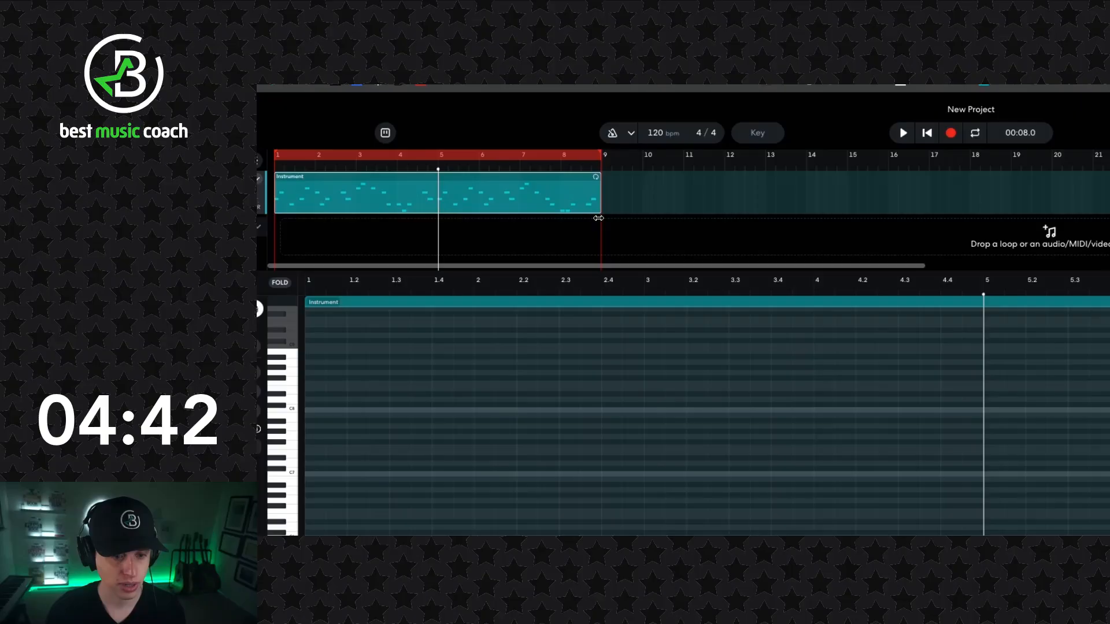
{"action": "left_click_drag", "start_coordinate": [600, 218], "coordinate": [601, 216]}
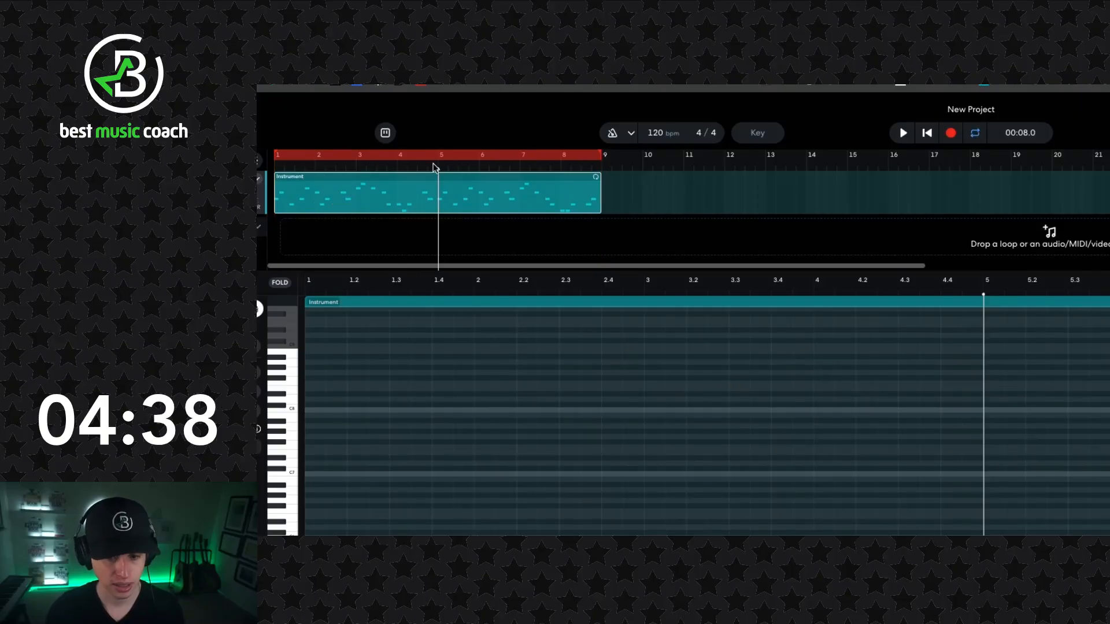
{"action": "left_click", "coordinate": [927, 134]}
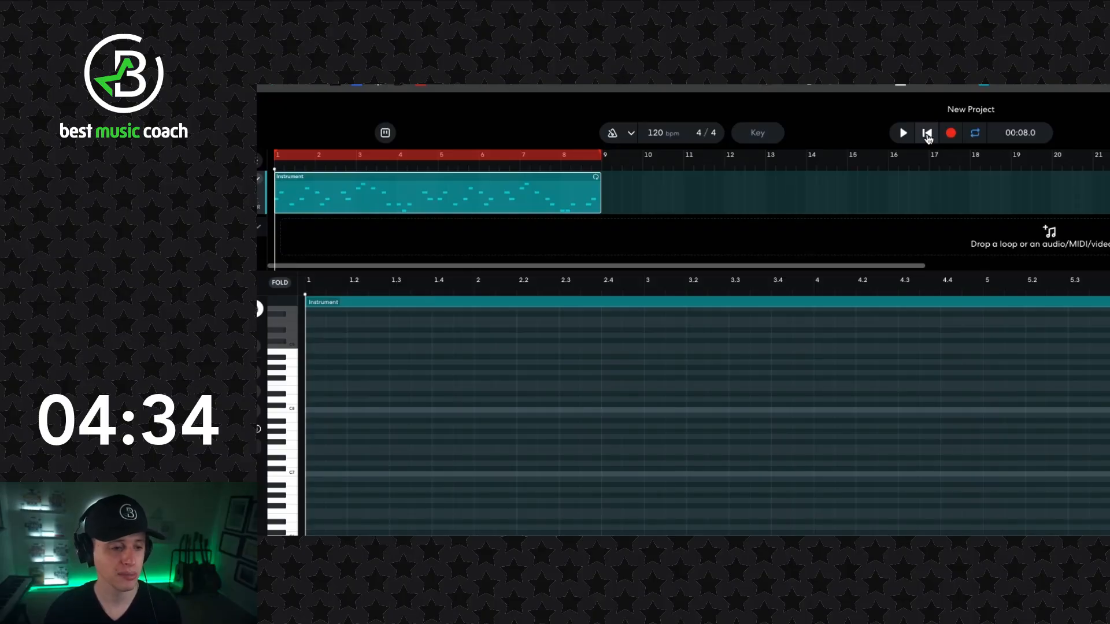
- Play the eight-bar melody through, then stop playback and return to the beginning
{"action": "key", "text": "space"}
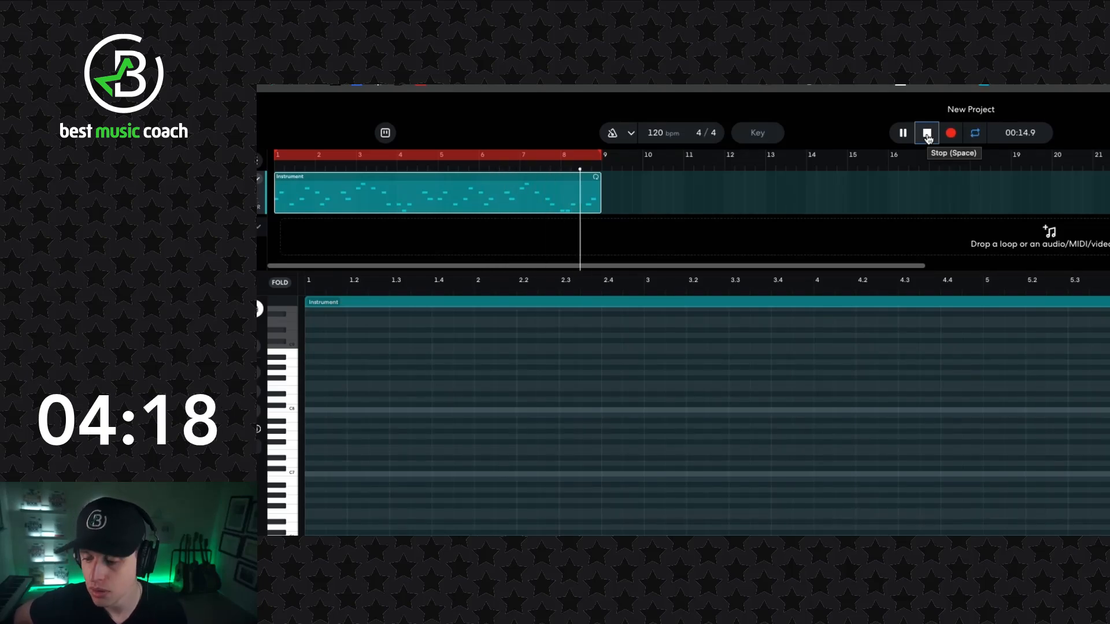
{"action": "left_click", "coordinate": [892, 130]}
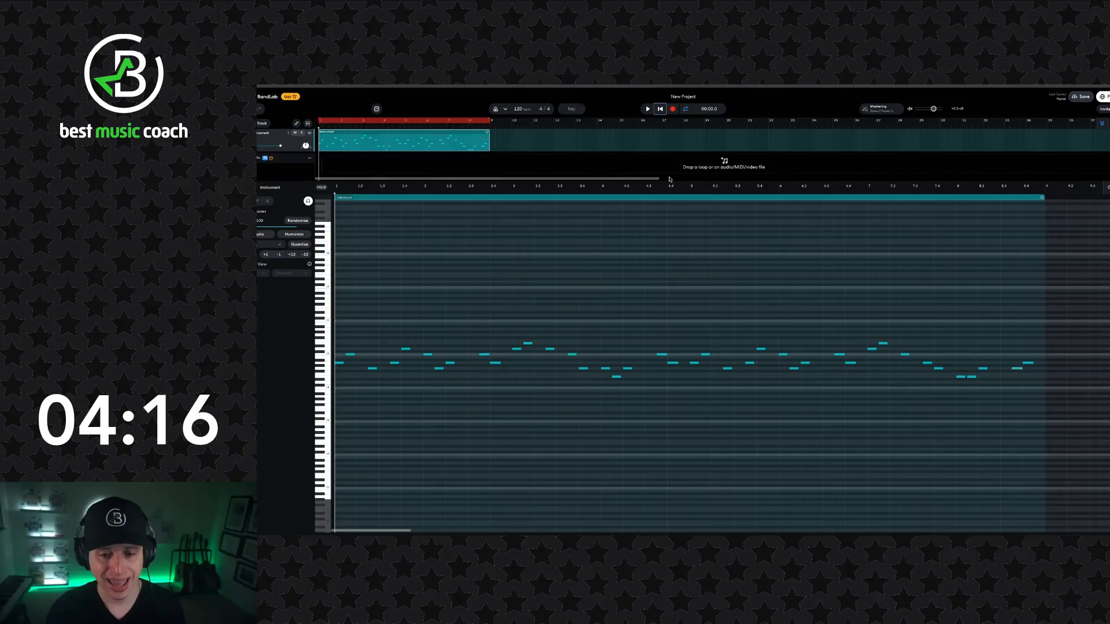
- Add a virtual instrument track and choose the Violin Section sound for it by searching for "violin"
{"action": "left_click_drag", "start_coordinate": [670, 181], "coordinate": [688, 311]}
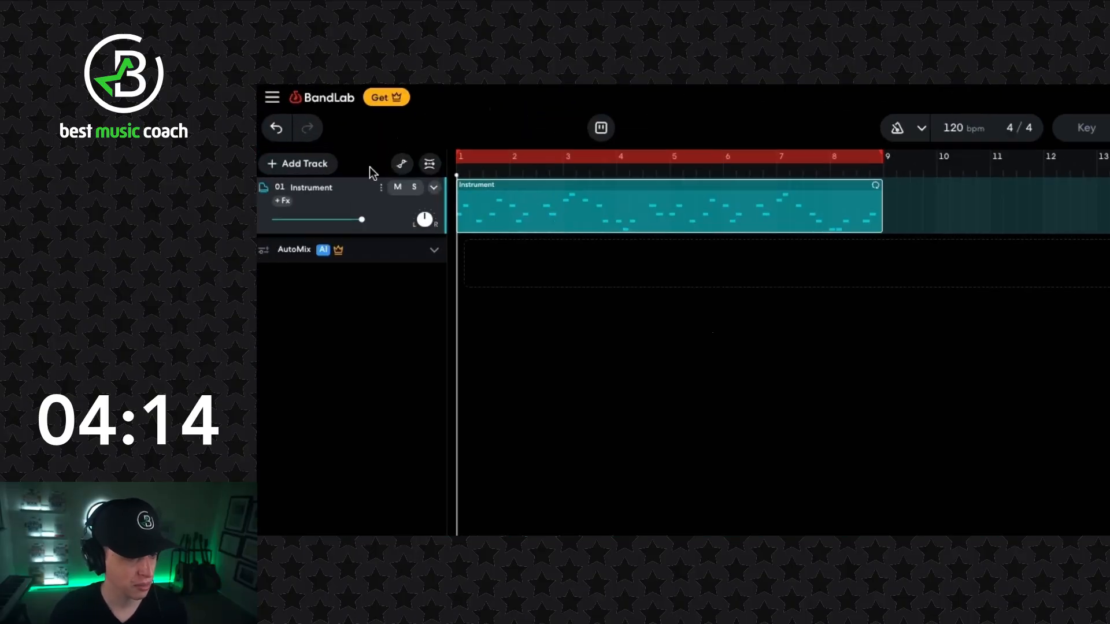
{"action": "left_click", "coordinate": [327, 184]}
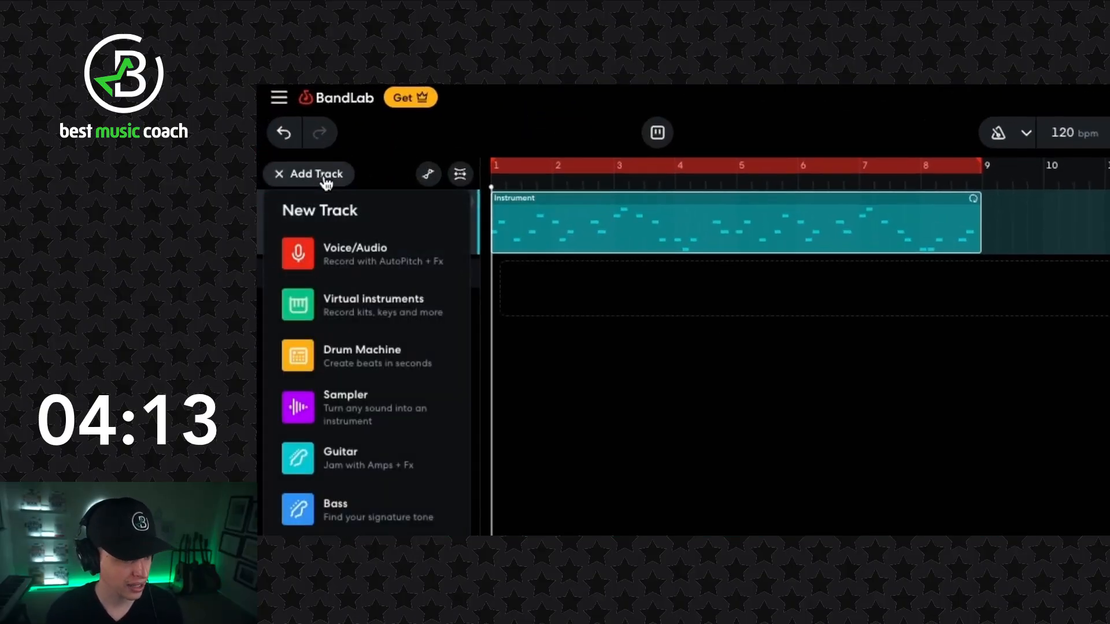
{"action": "left_click", "coordinate": [360, 306]}
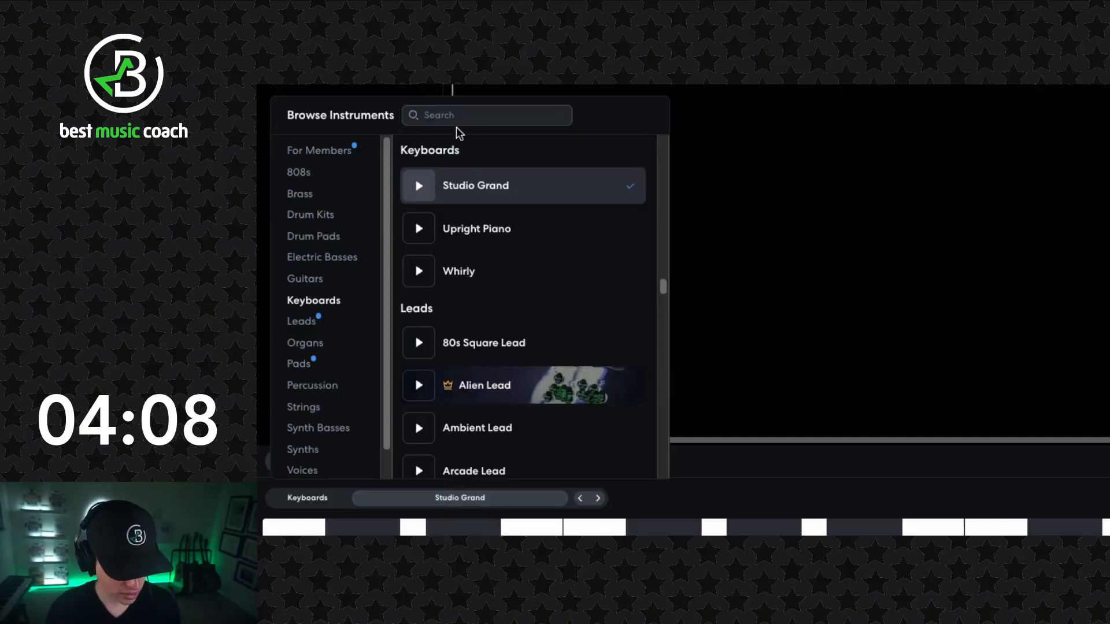
{"action": "type", "text": "violin"}
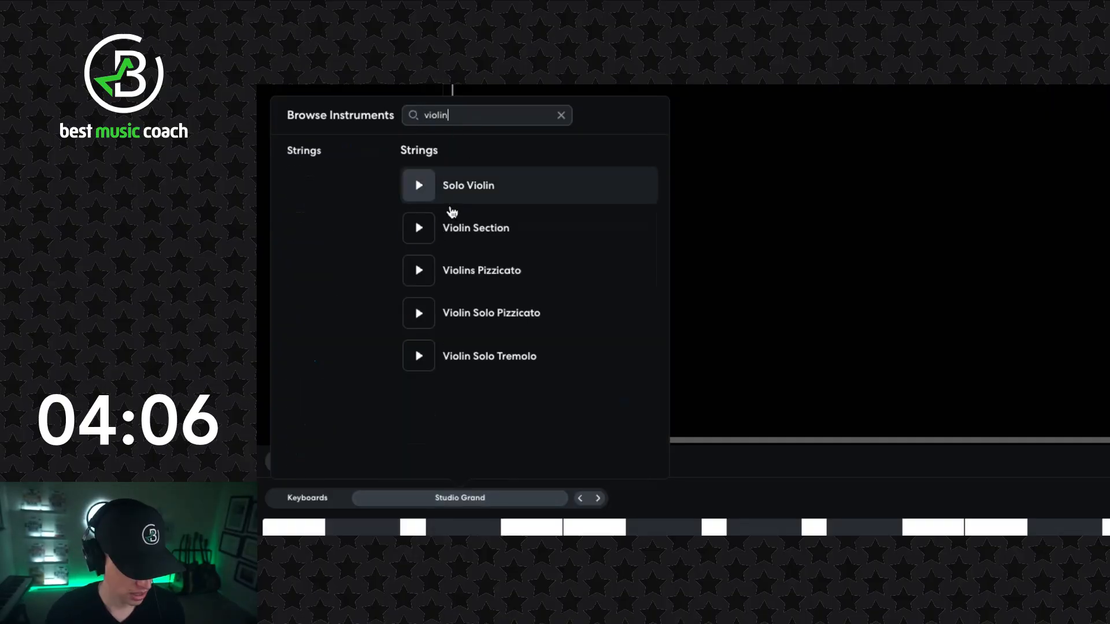
{"action": "left_click", "coordinate": [464, 234]}
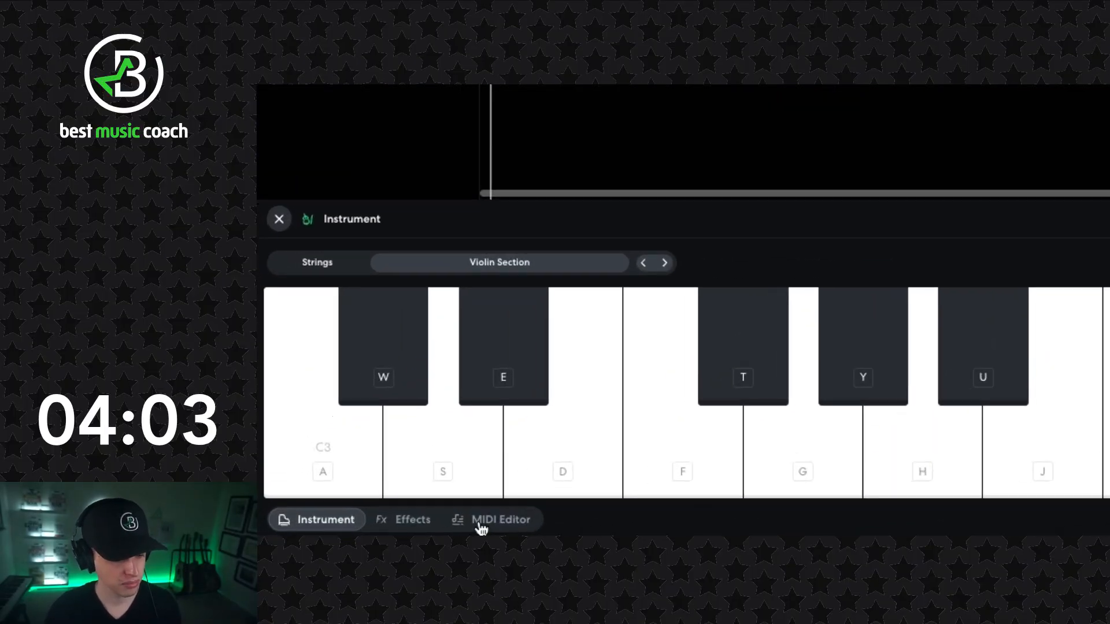
- Create an A3 note at the start of bar 1 on the violin track and stretch it to fill the bar
{"action": "left_click", "coordinate": [476, 523]}
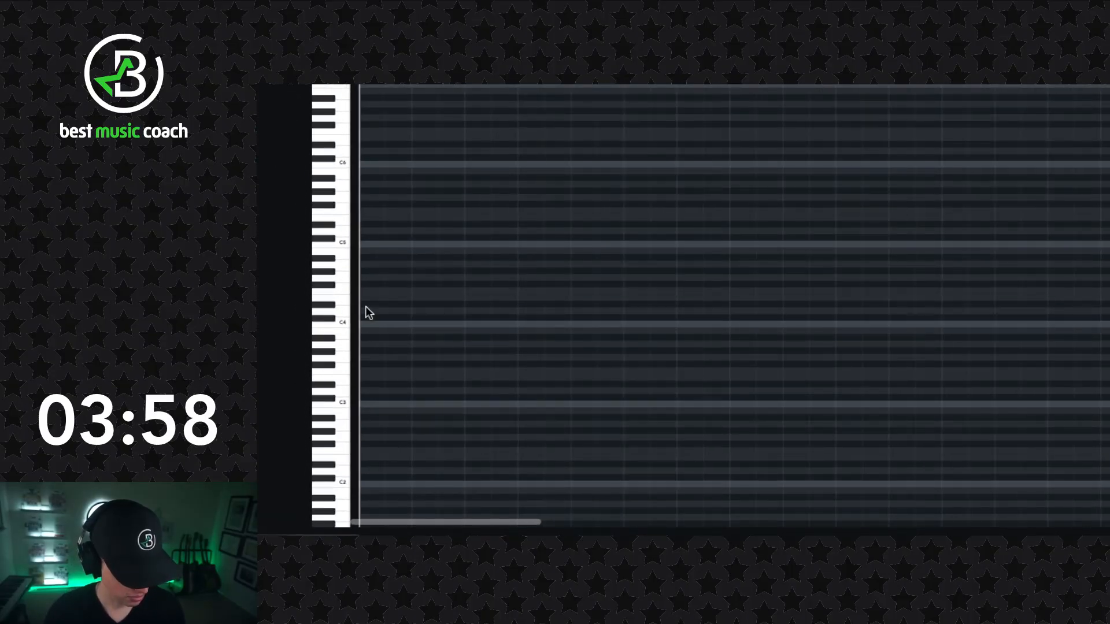
{"action": "left_click", "coordinate": [311, 455]}
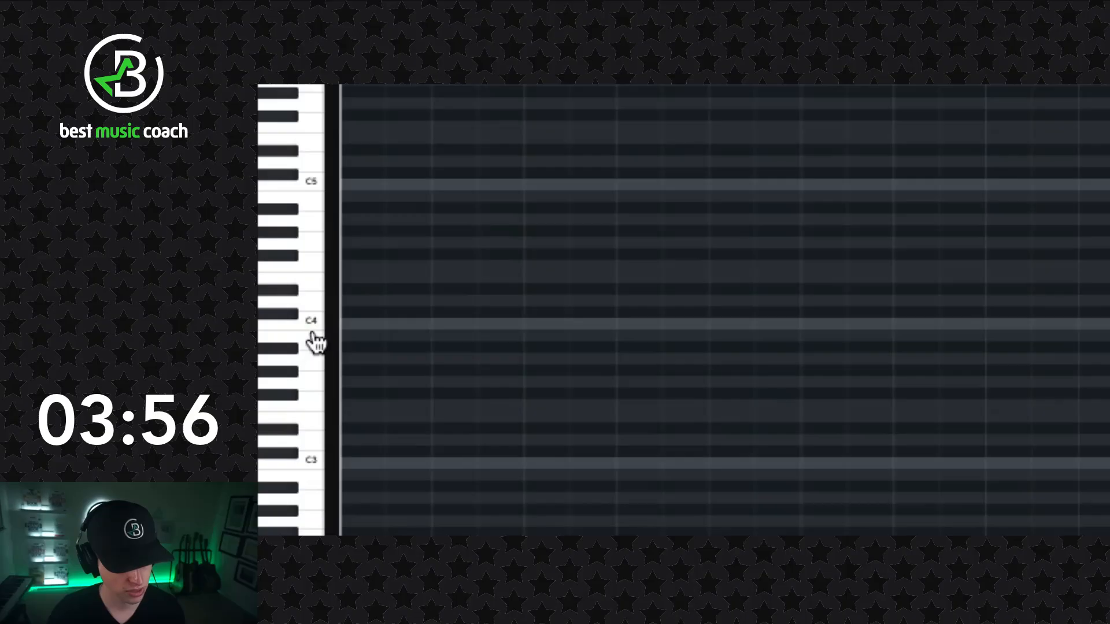
{"action": "left_click", "coordinate": [313, 338]}
{"action": "left_click", "coordinate": [315, 362]}
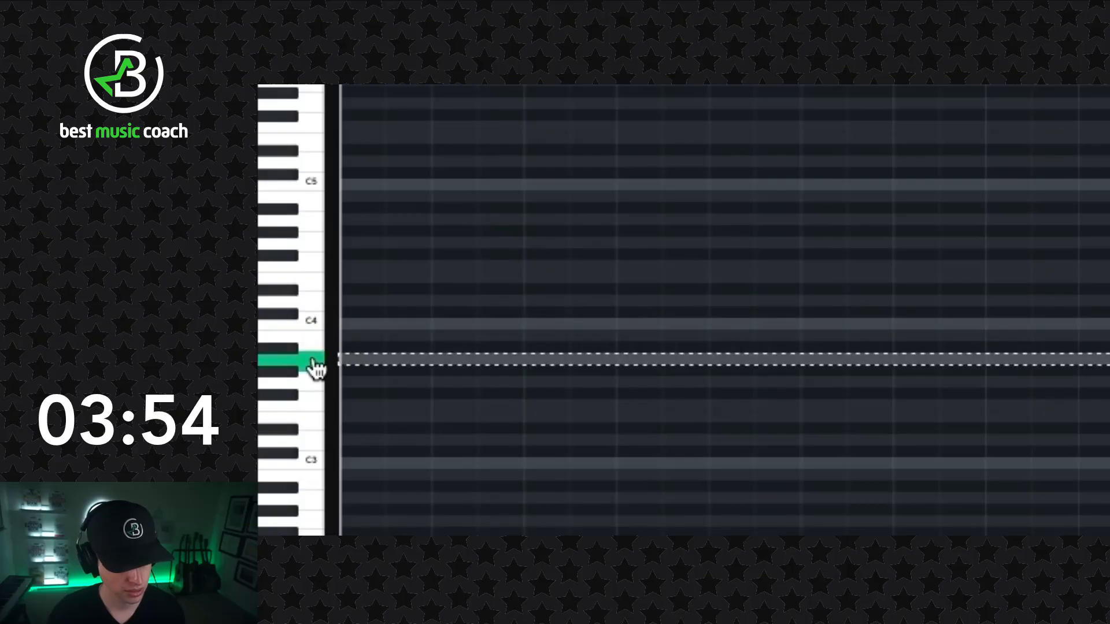
{"action": "left_click", "coordinate": [353, 359]}
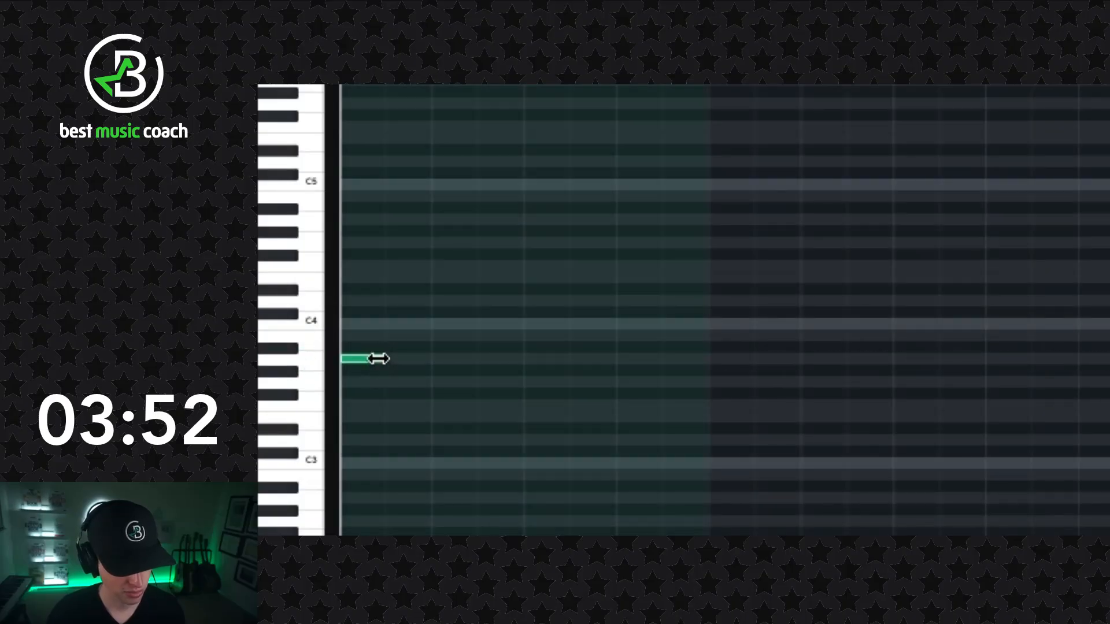
{"action": "left_click_drag", "start_coordinate": [397, 360], "coordinate": [423, 361]}
{"action": "key", "text": "super+z"}
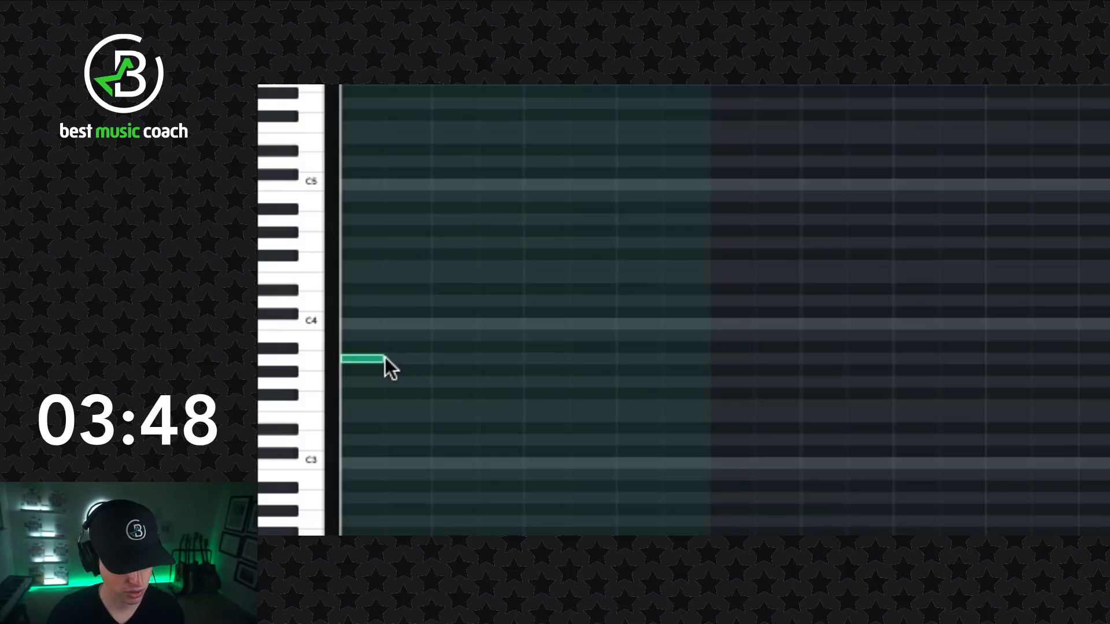
{"action": "left_click_drag", "start_coordinate": [384, 359], "coordinate": [704, 376]}
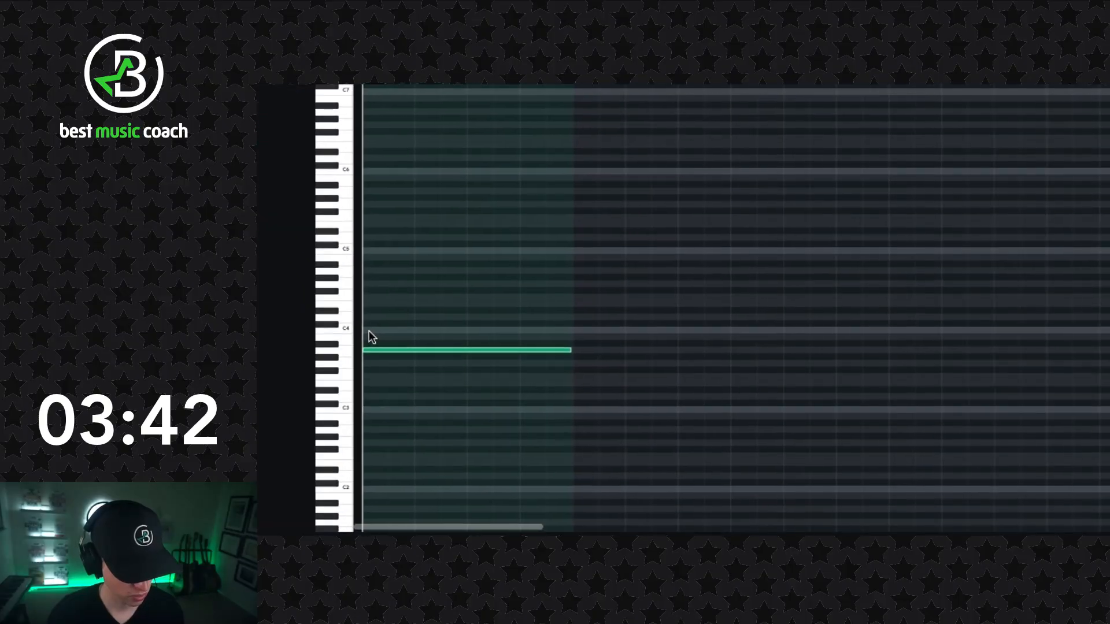
- Stack full-bar C4 and E4 notes above the A3 in bar 1 of the violin track
{"action": "double_click", "coordinate": [453, 500]}
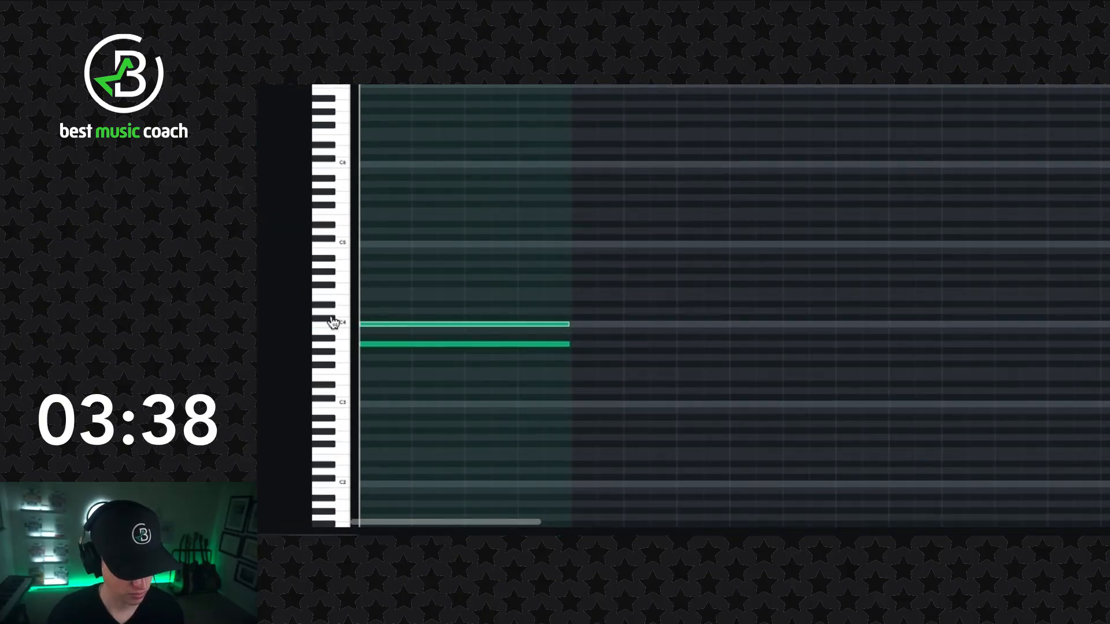
{"action": "left_click", "coordinate": [345, 299]}
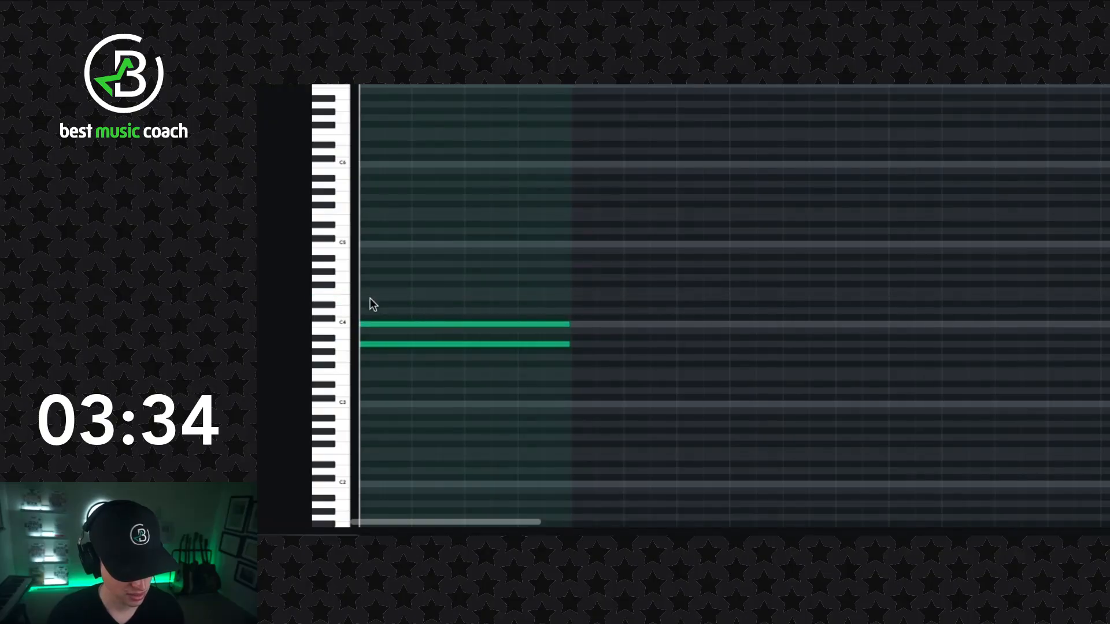
{"action": "left_click", "coordinate": [371, 298]}
- Lower the violin track's volume to about -12.2 dB, playing the chord with the melody to check the balance
{"action": "key", "text": "space"}
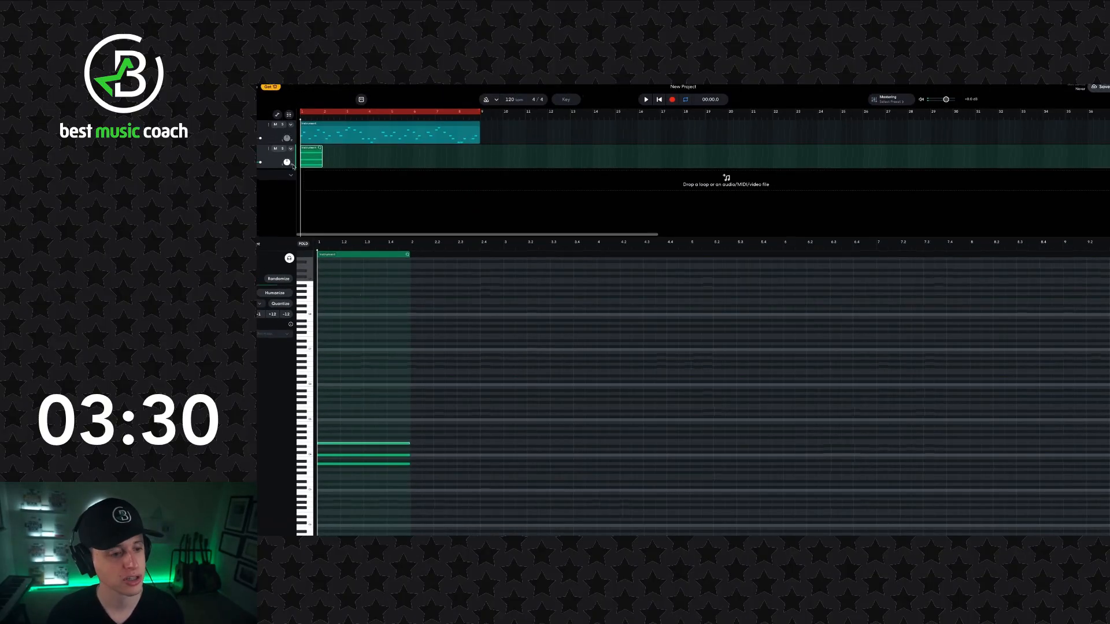
{"action": "left_click_drag", "start_coordinate": [260, 163], "coordinate": [246, 165]}
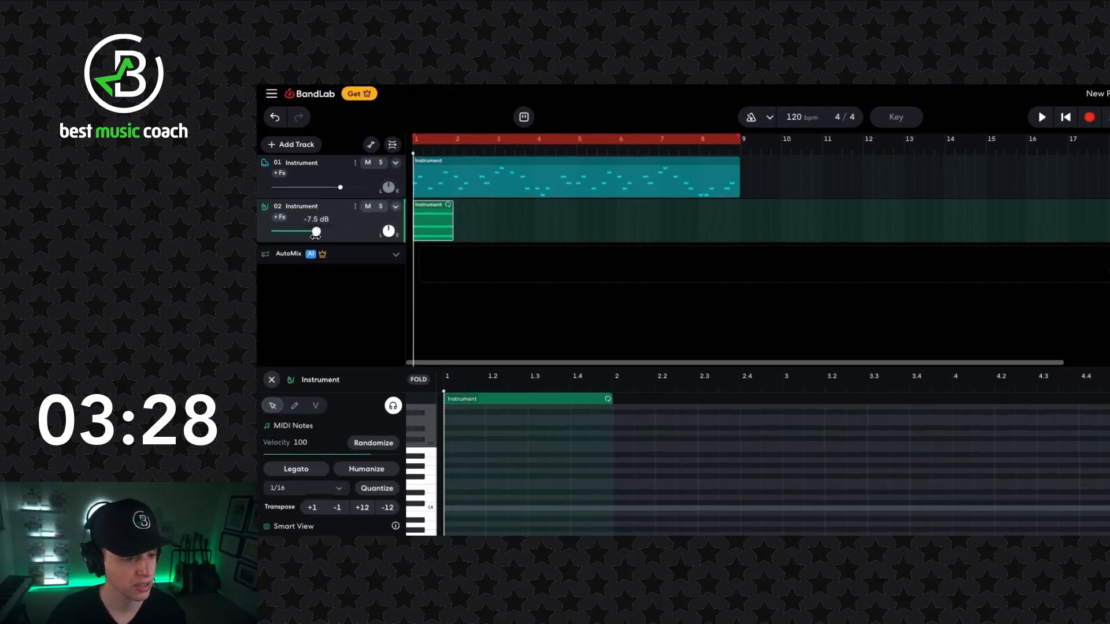
{"action": "left_click_drag", "start_coordinate": [316, 233], "coordinate": [316, 232]}
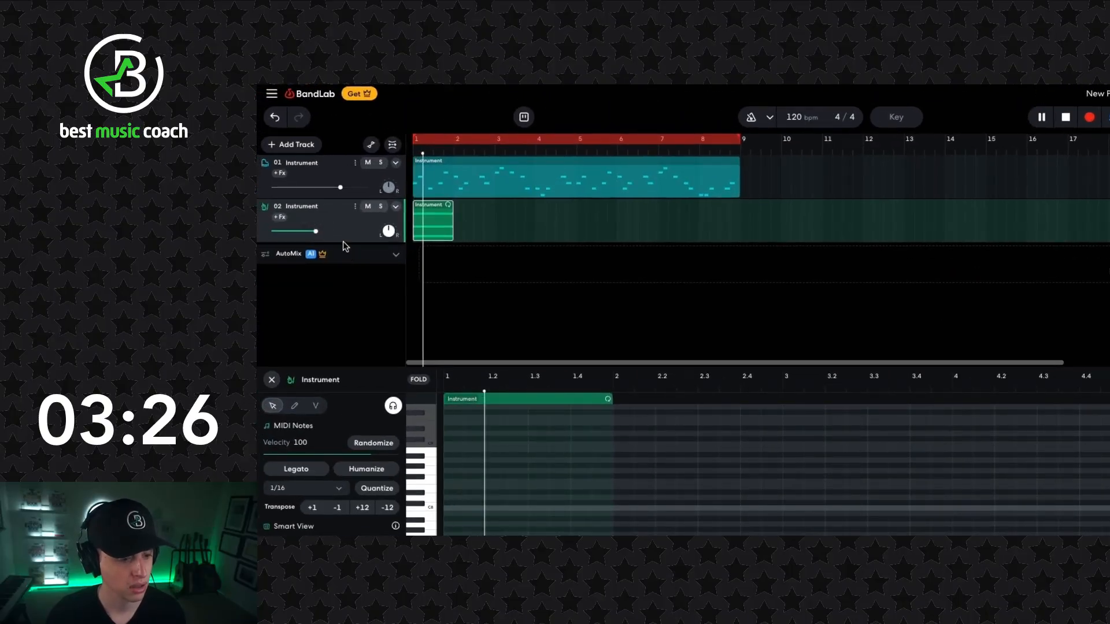
{"action": "key", "text": "space"}
{"action": "left_click_drag", "start_coordinate": [320, 234], "coordinate": [308, 235]}
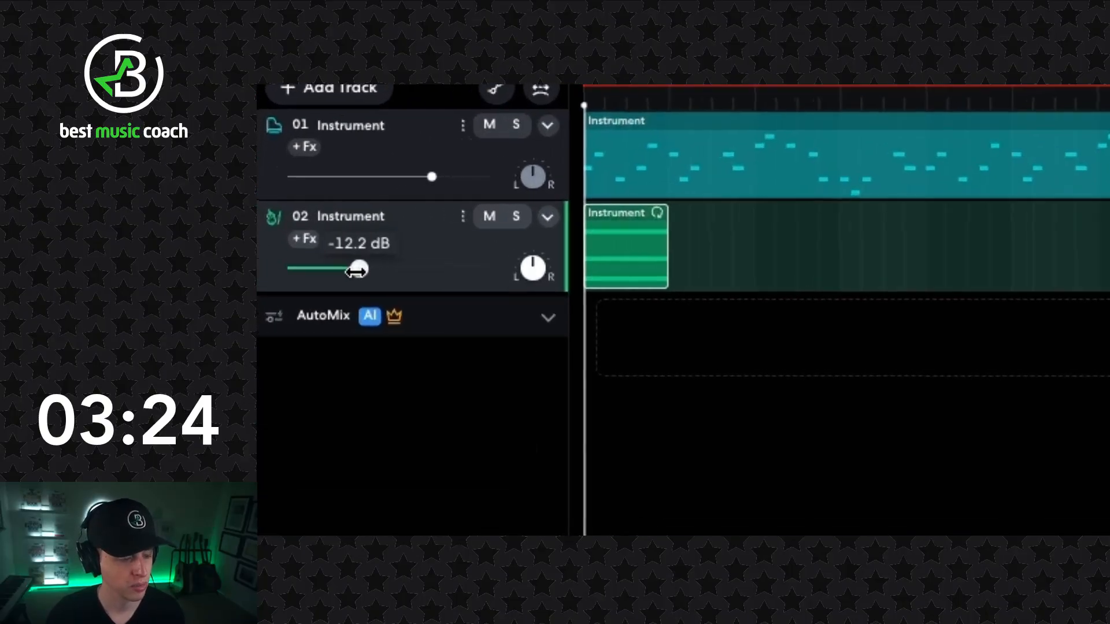
{"action": "key", "text": "space"}
{"action": "key", "text": "space"}
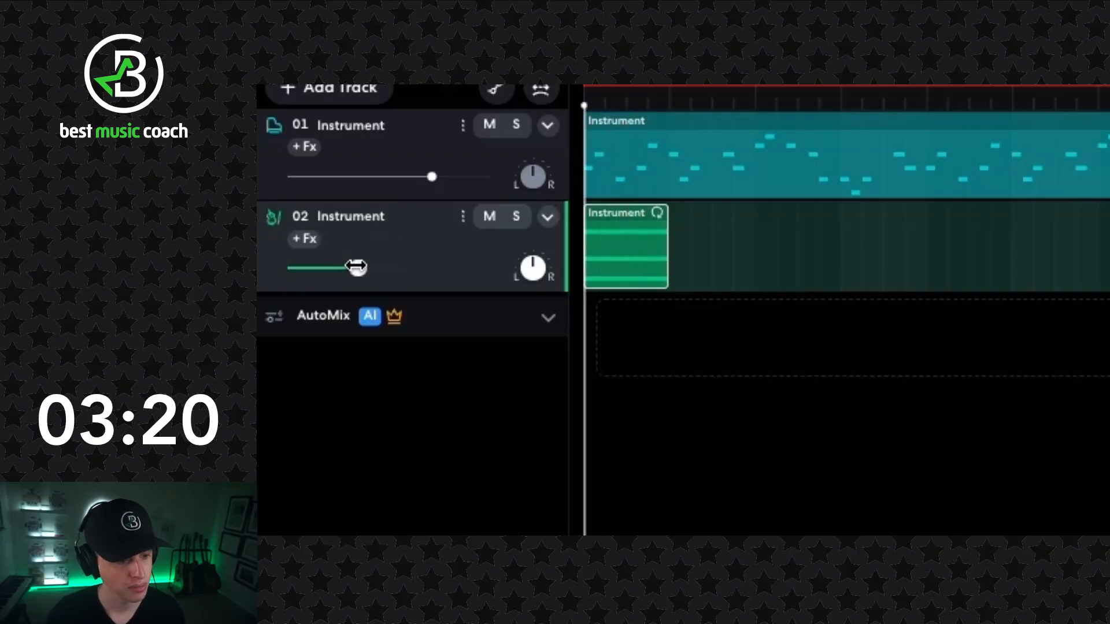
- Raise the violin track's volume slightly and listen to the balance again
{"action": "left_click_drag", "start_coordinate": [358, 268], "coordinate": [366, 268]}
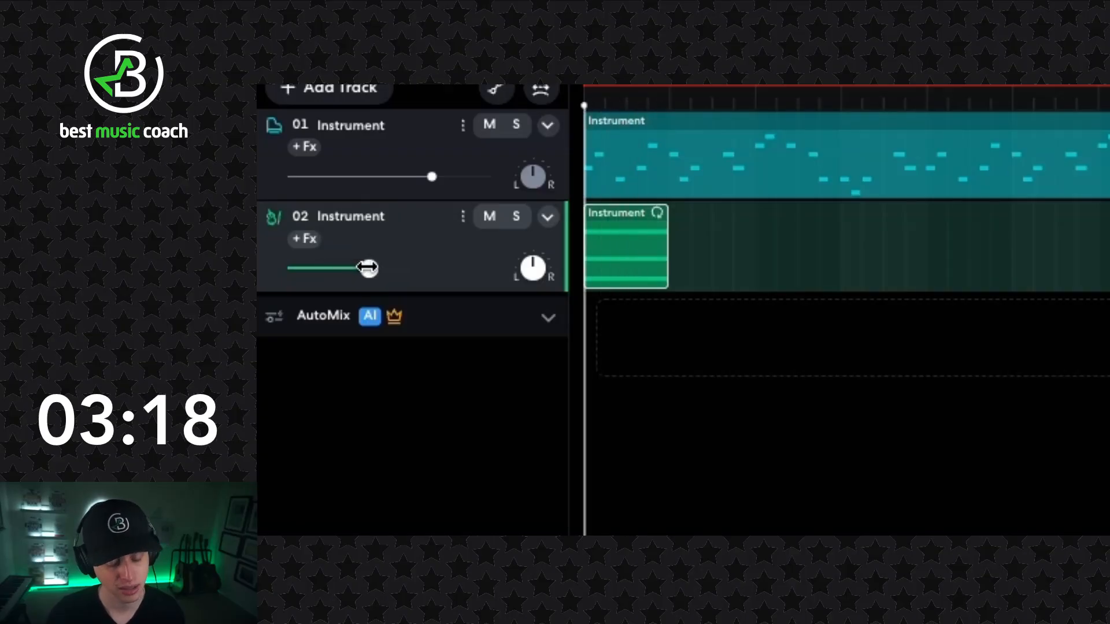
{"action": "key", "text": "space"}
{"action": "key", "text": "space"}
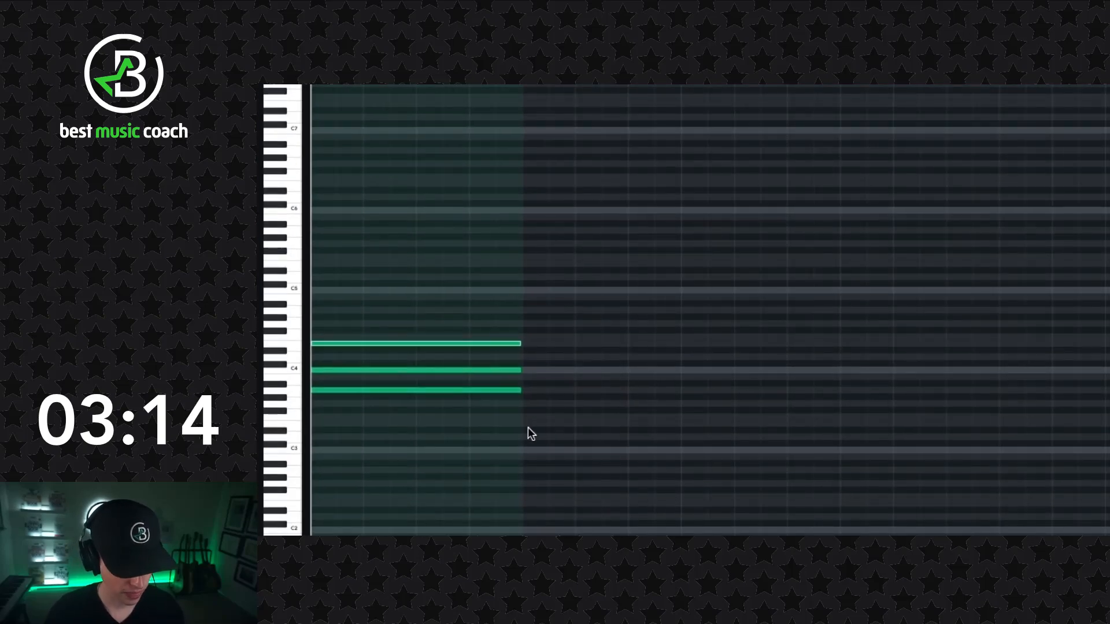
- Copy the three-note chord of bar 1 to the start of bar 2, lengthening the violin region to make room
{"action": "left_click_drag", "start_coordinate": [560, 428], "coordinate": [440, 328]}
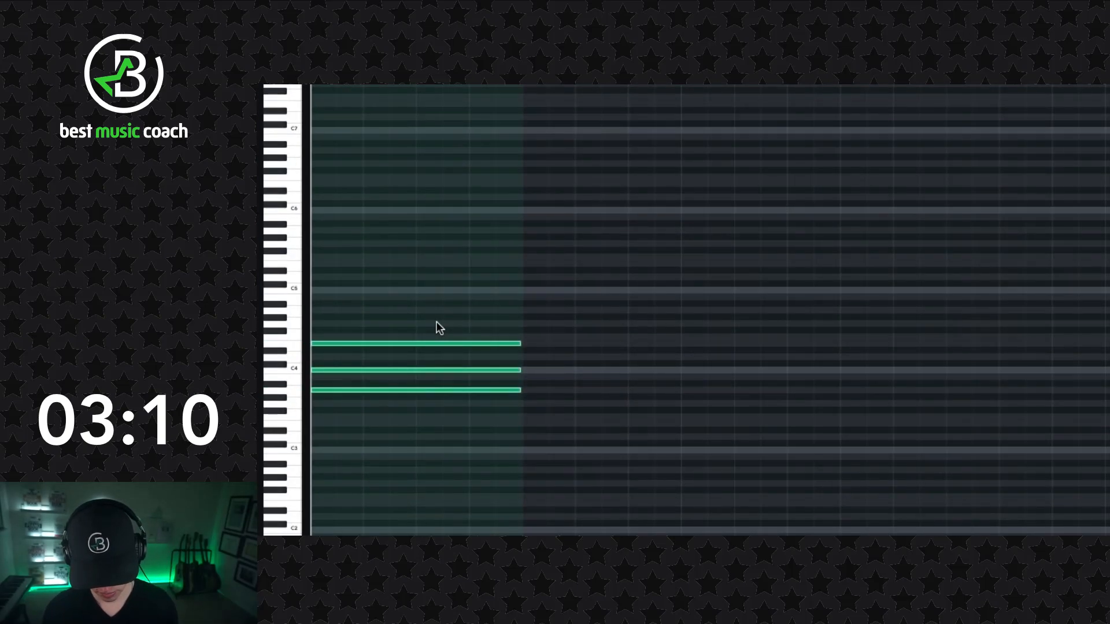
{"action": "key", "text": "ctrl+c"}
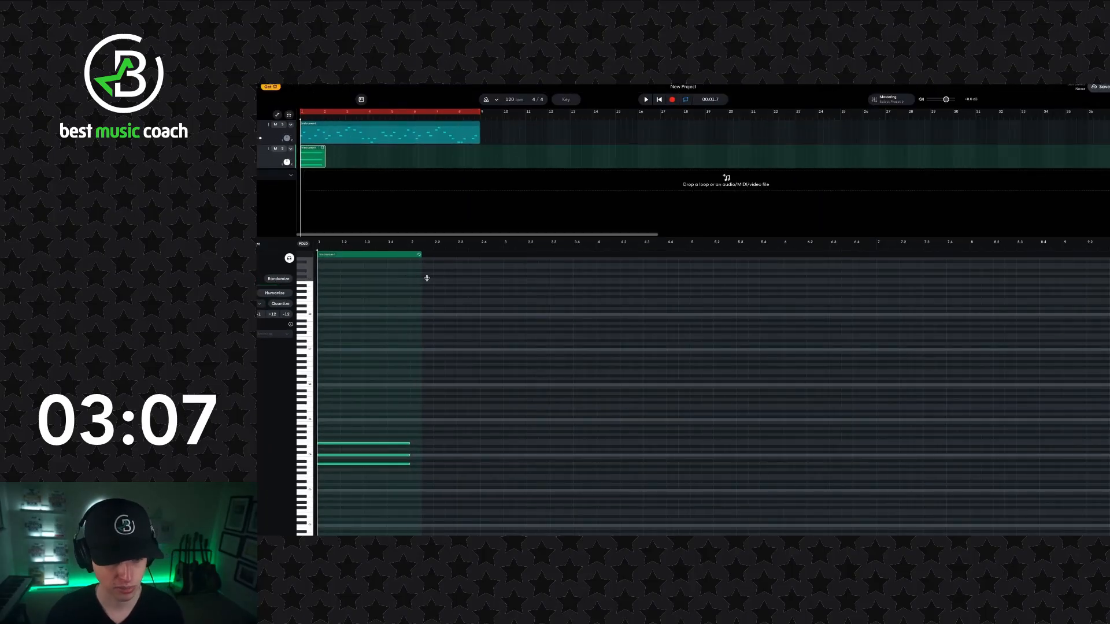
{"action": "left_click_drag", "start_coordinate": [427, 279], "coordinate": [689, 289]}
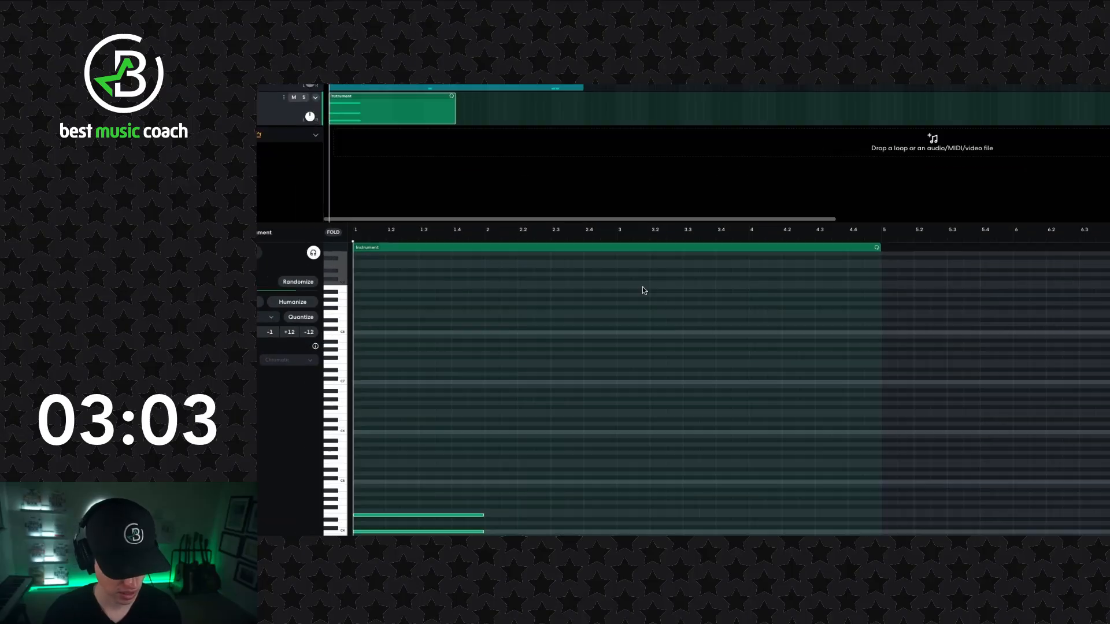
{"action": "left_click_drag", "start_coordinate": [487, 240], "coordinate": [490, 249]}
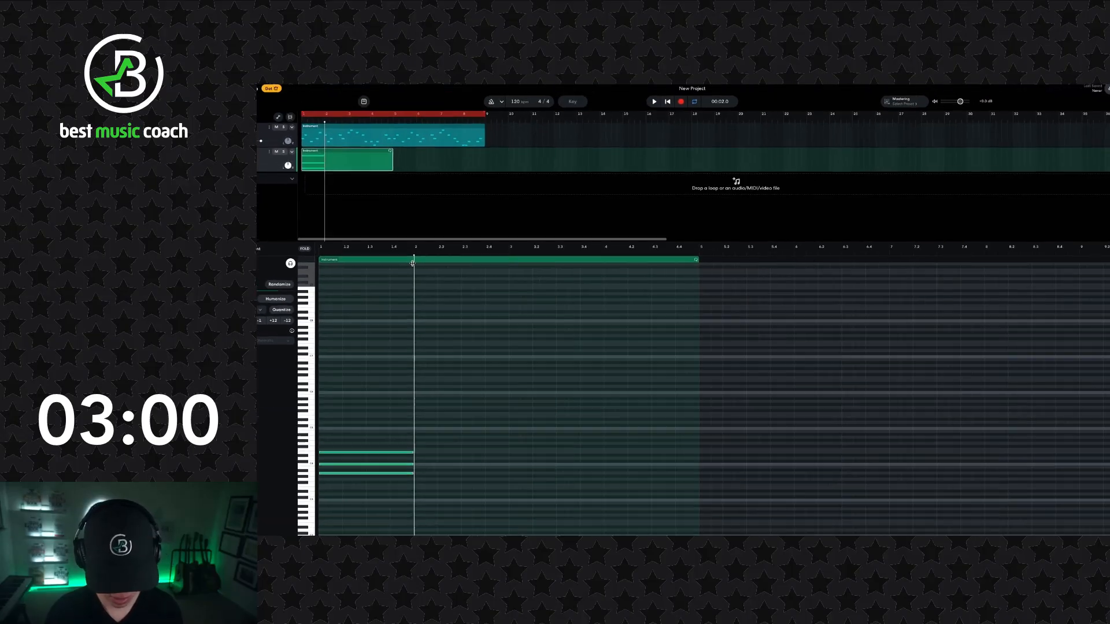
{"action": "key", "text": "ctrl+v"}
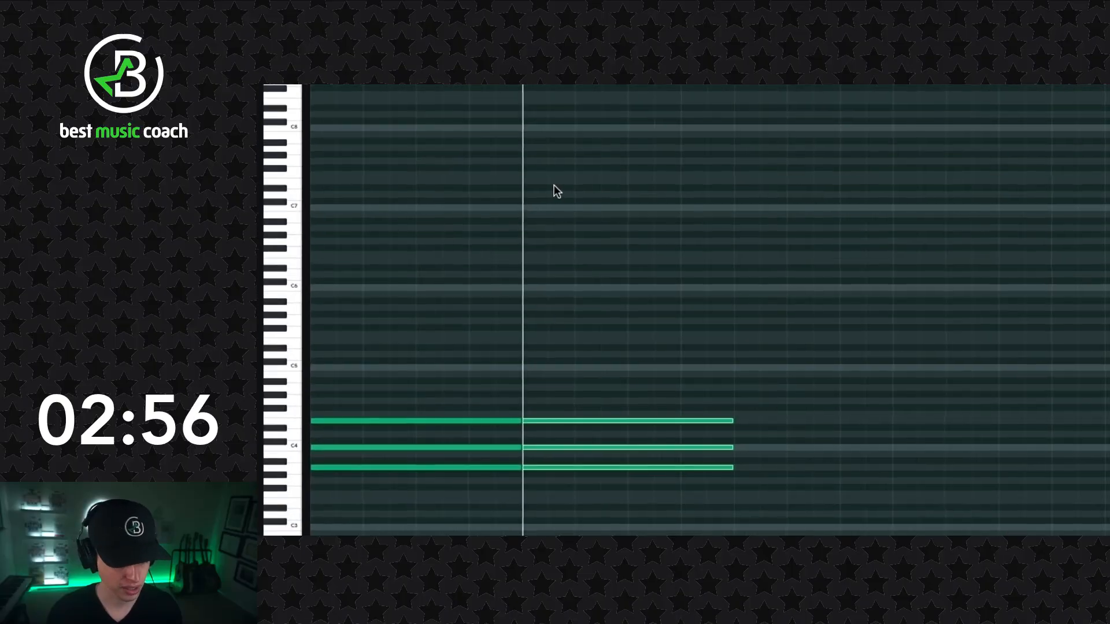
- Transpose the bar 2 chord down two semitones and raise its middle note one semitone, giving G3, B3 and D4
{"action": "key", "text": "Down"}
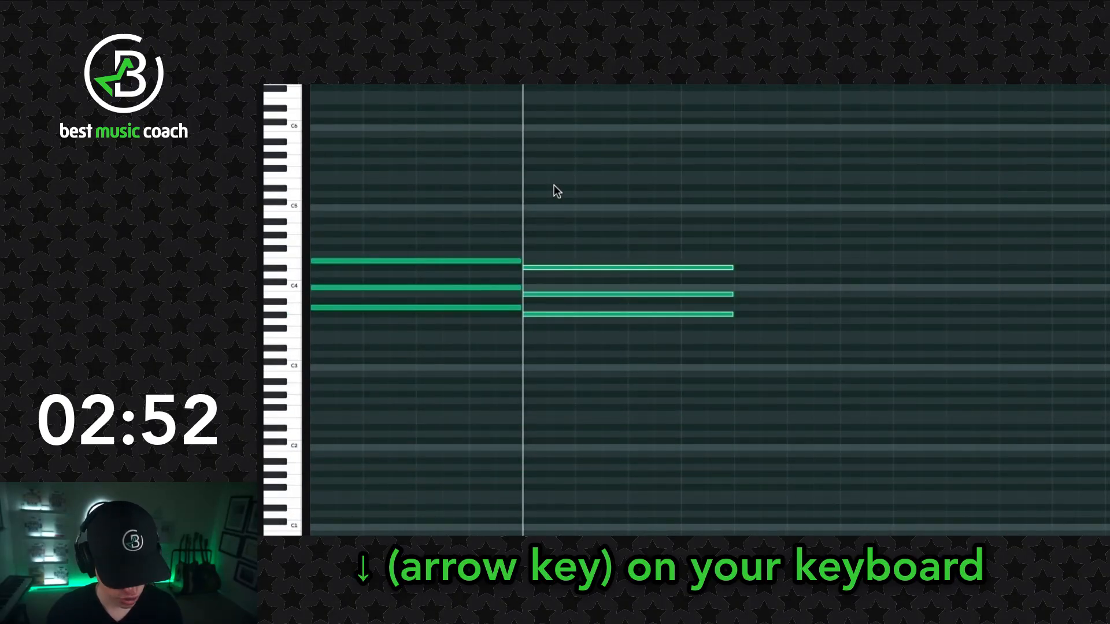
{"action": "key", "text": "Down"}
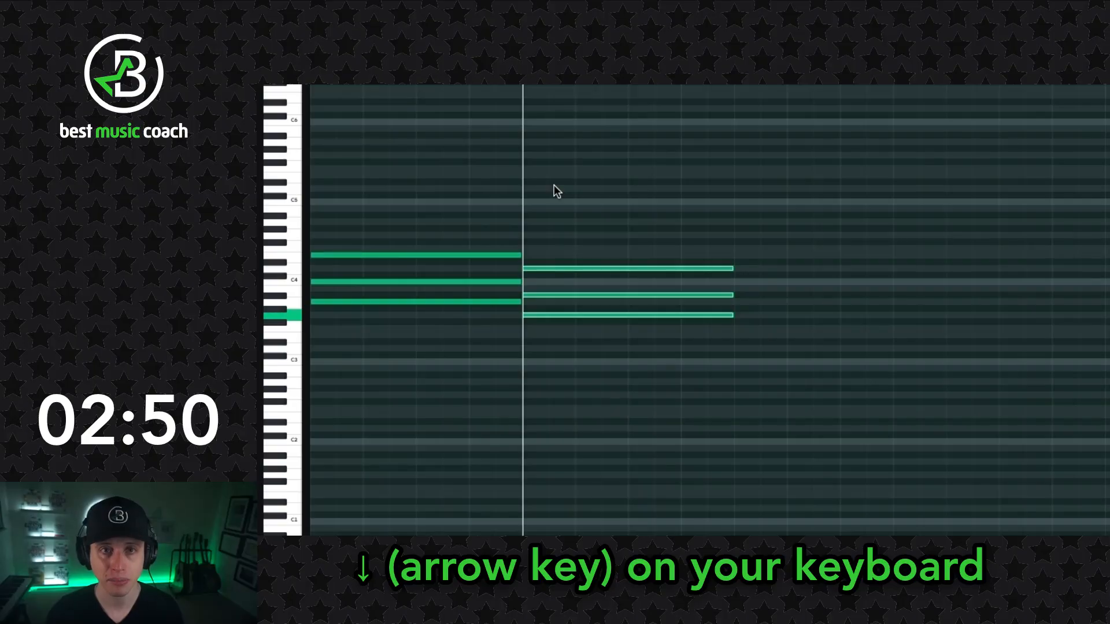
{"action": "left_click", "coordinate": [560, 249]}
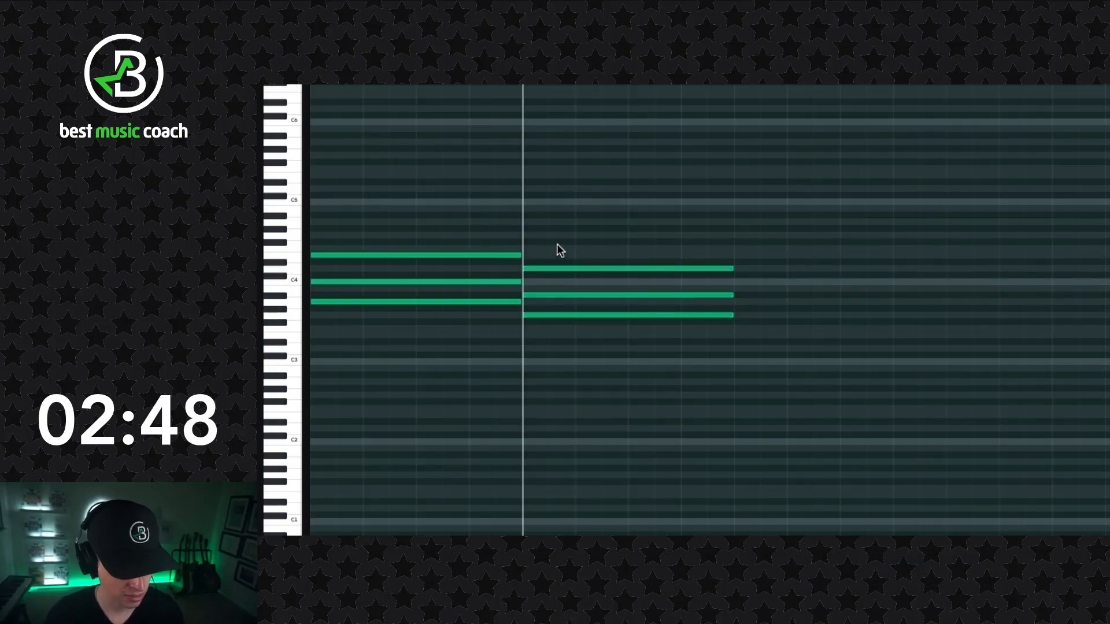
{"action": "left_click", "coordinate": [552, 268]}
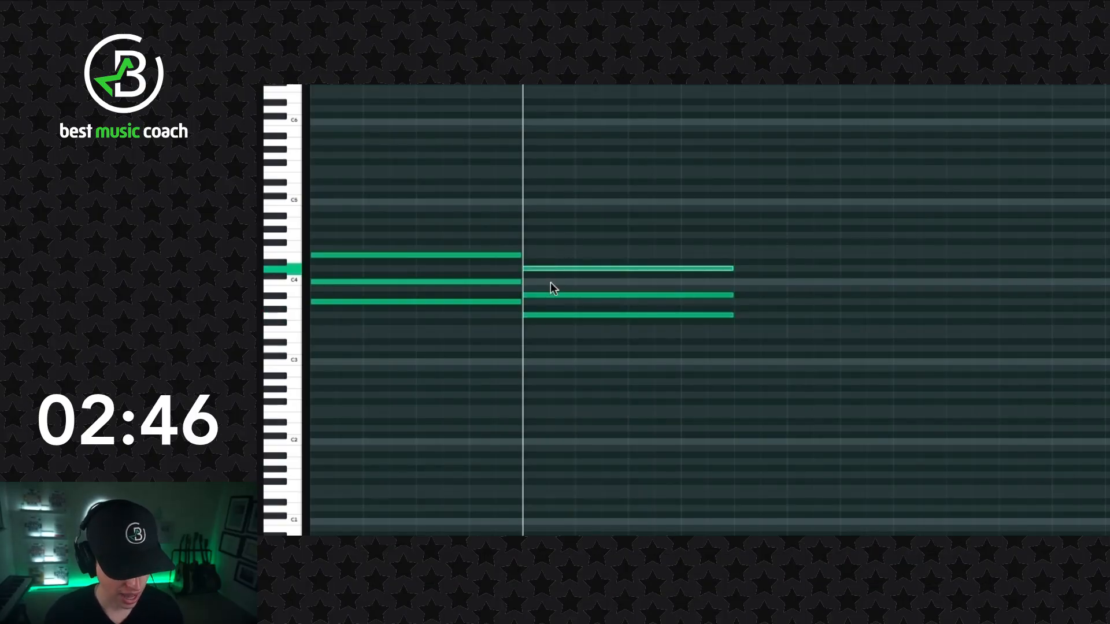
{"action": "left_click", "coordinate": [549, 296]}
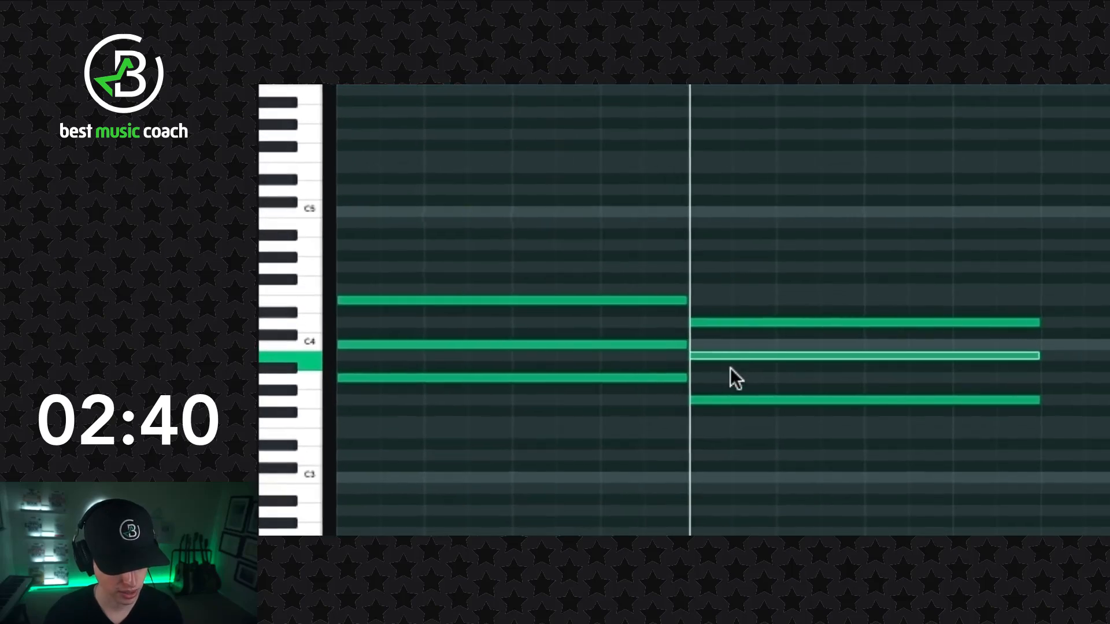
{"action": "left_click", "coordinate": [731, 400]}
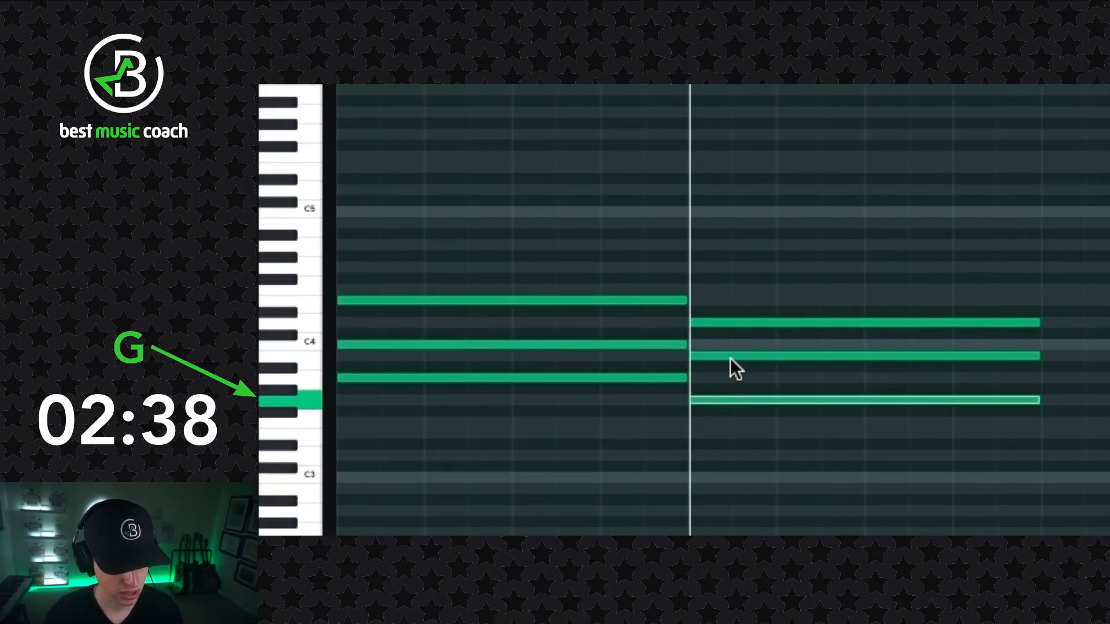
{"action": "left_click", "coordinate": [732, 322]}
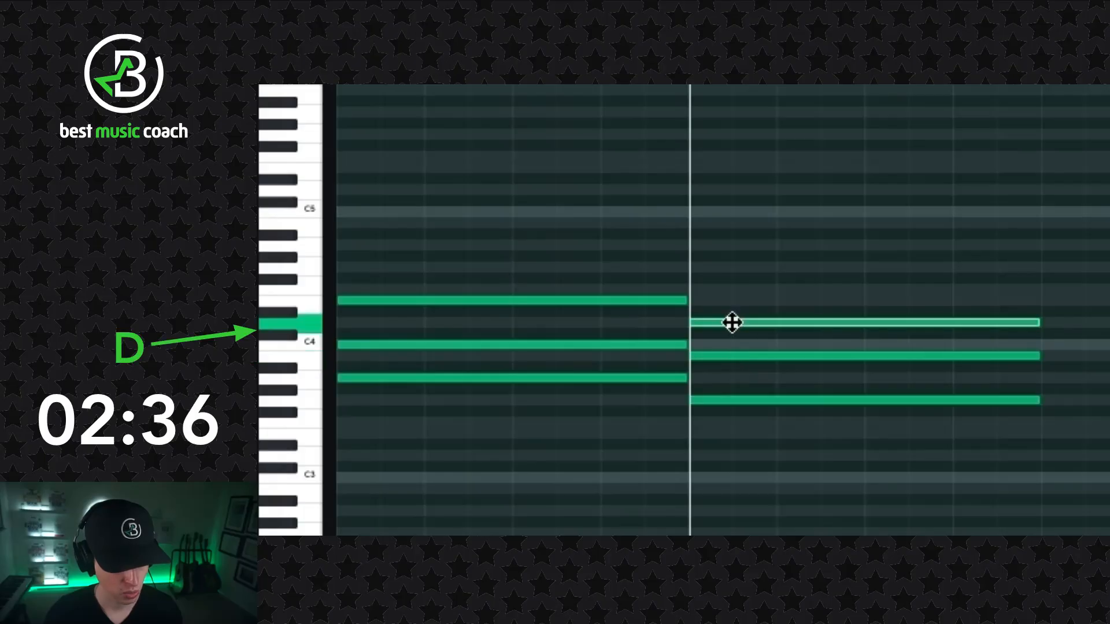
- Copy the bar 2 chord to the start of bar 3 and transpose it down two semitones to F3, A3 and C4
{"action": "left_click", "coordinate": [892, 464]}
{"action": "left_click_drag", "start_coordinate": [1030, 438], "coordinate": [938, 330]}
{"action": "left_click_drag", "start_coordinate": [671, 275], "coordinate": [666, 270]}
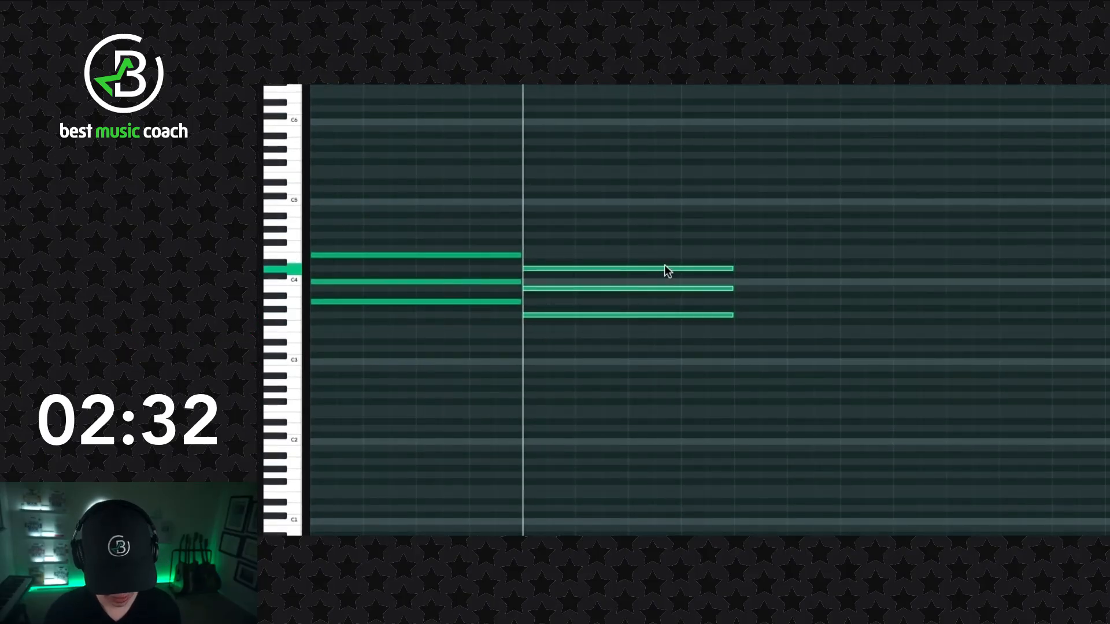
{"action": "left_click", "coordinate": [674, 279]}
{"action": "left_click_drag", "start_coordinate": [782, 362], "coordinate": [670, 260]}
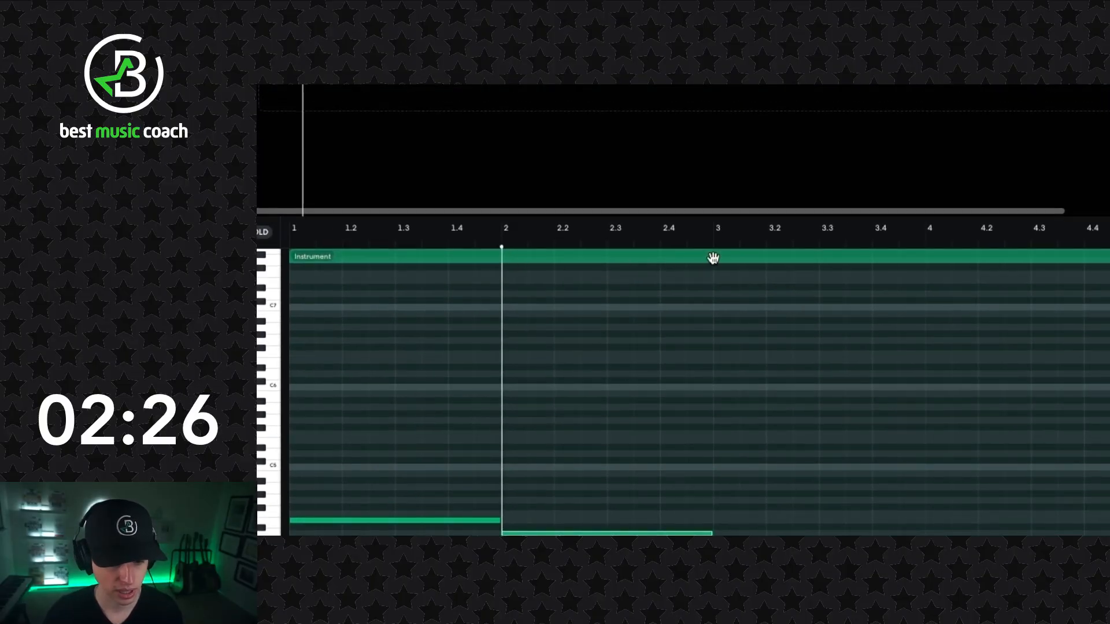
{"action": "left_click", "coordinate": [717, 248]}
{"action": "key", "text": "ctrl+v"}
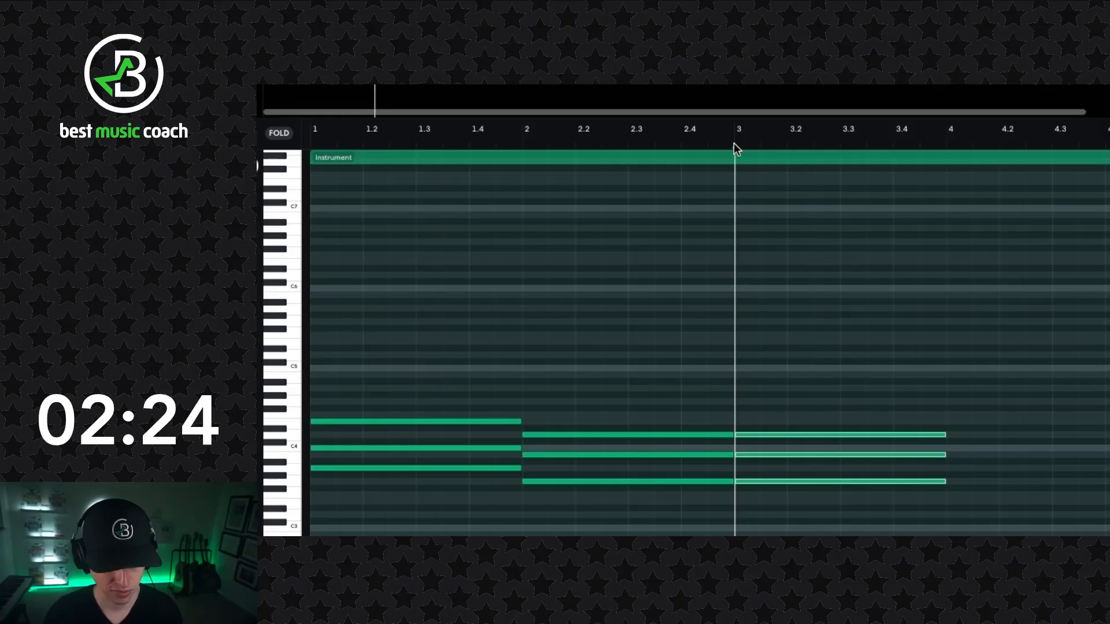
{"action": "key", "text": "Down"}
{"action": "key", "text": "Down"}
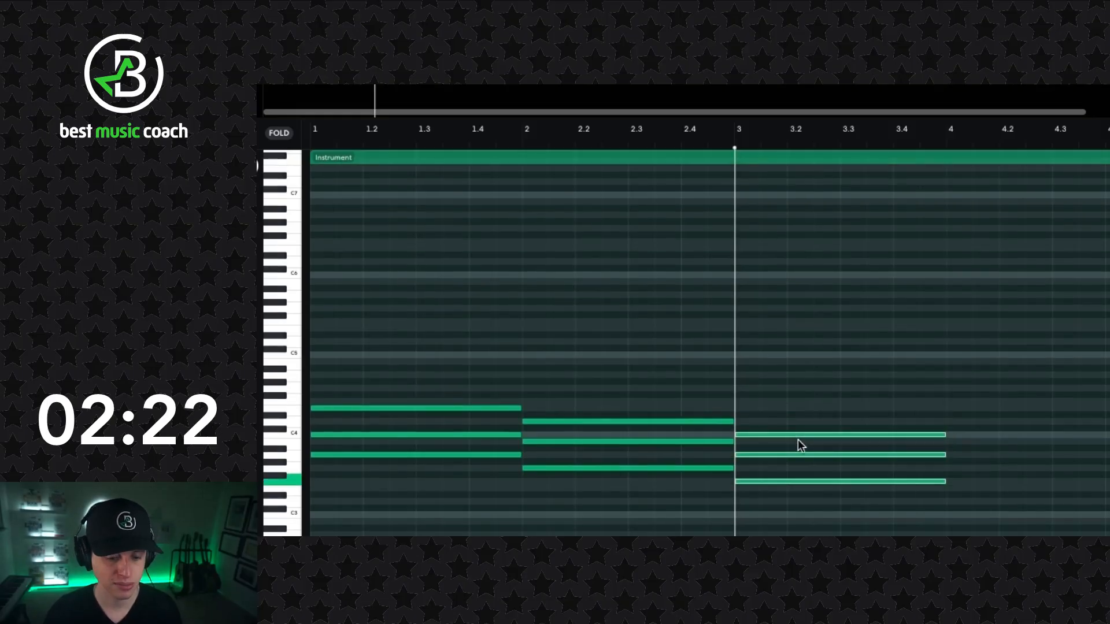
{"action": "key", "text": "Up"}
{"action": "key", "text": "Up"}
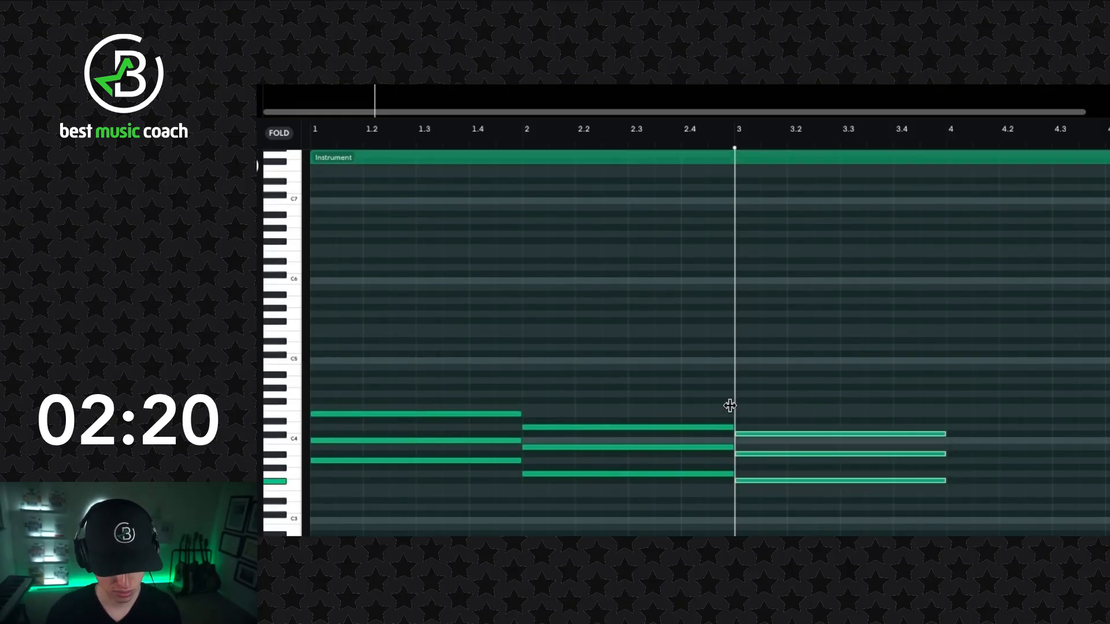
{"action": "key", "text": "Down"}
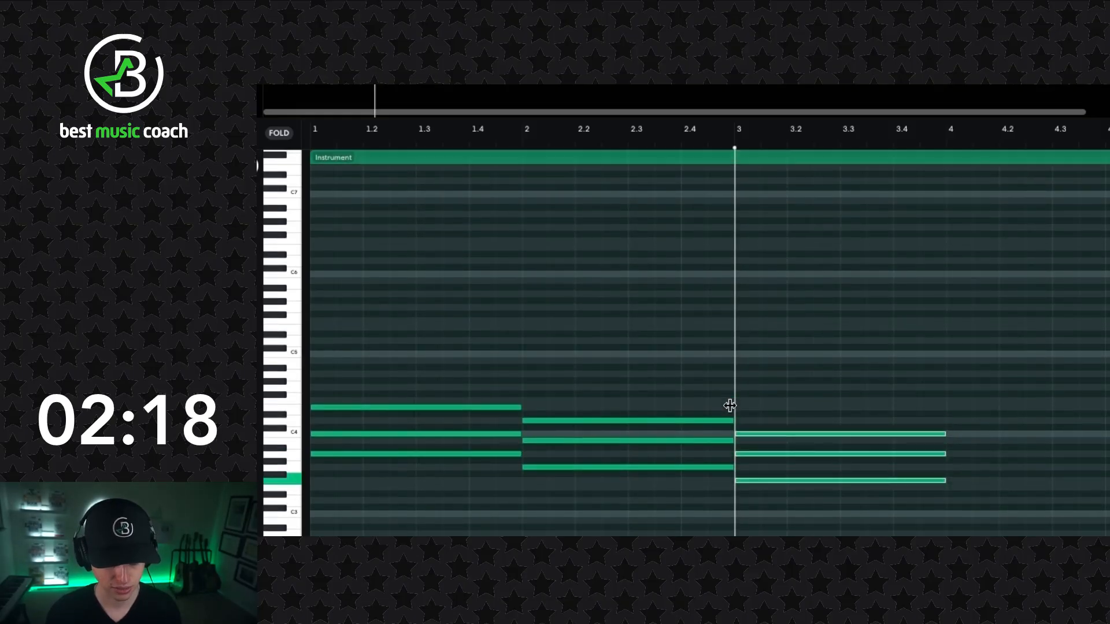
- Paste the G3, B3 and D4 chord at bar 4 and loop the violin region through the end of bar 8
{"action": "left_click", "coordinate": [948, 145]}
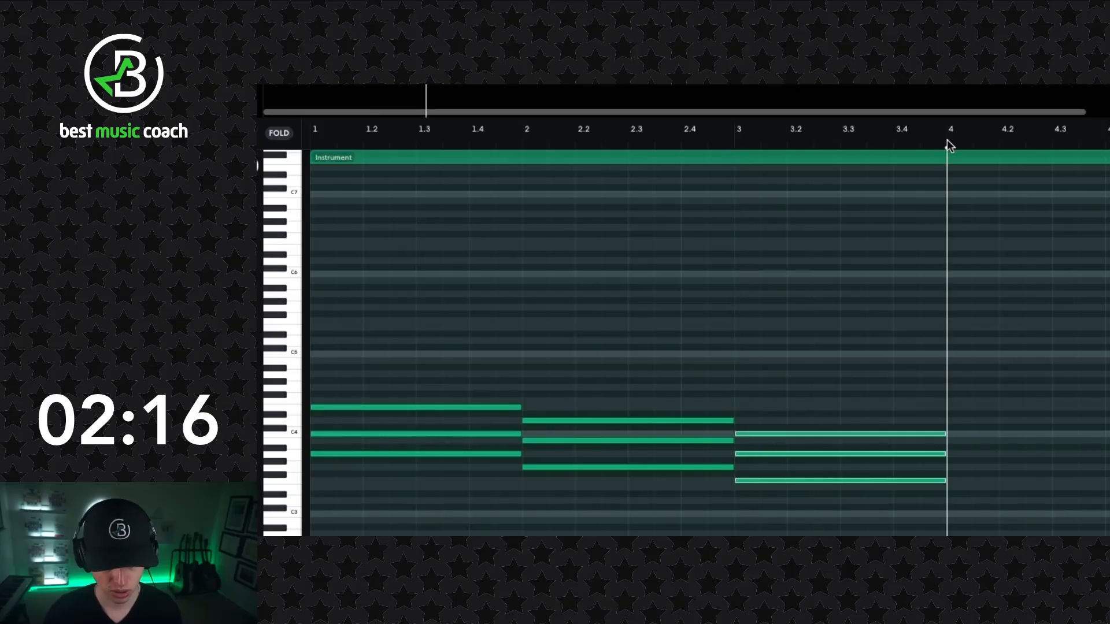
{"action": "key", "text": "ctrl+v"}
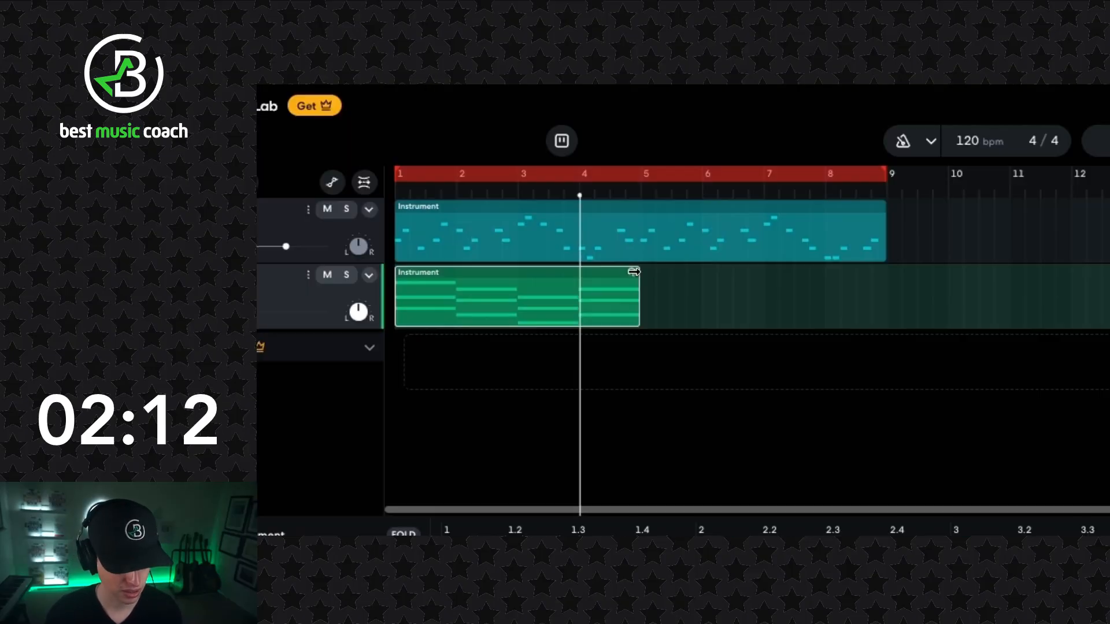
{"action": "left_click_drag", "start_coordinate": [635, 278], "coordinate": [882, 276]}
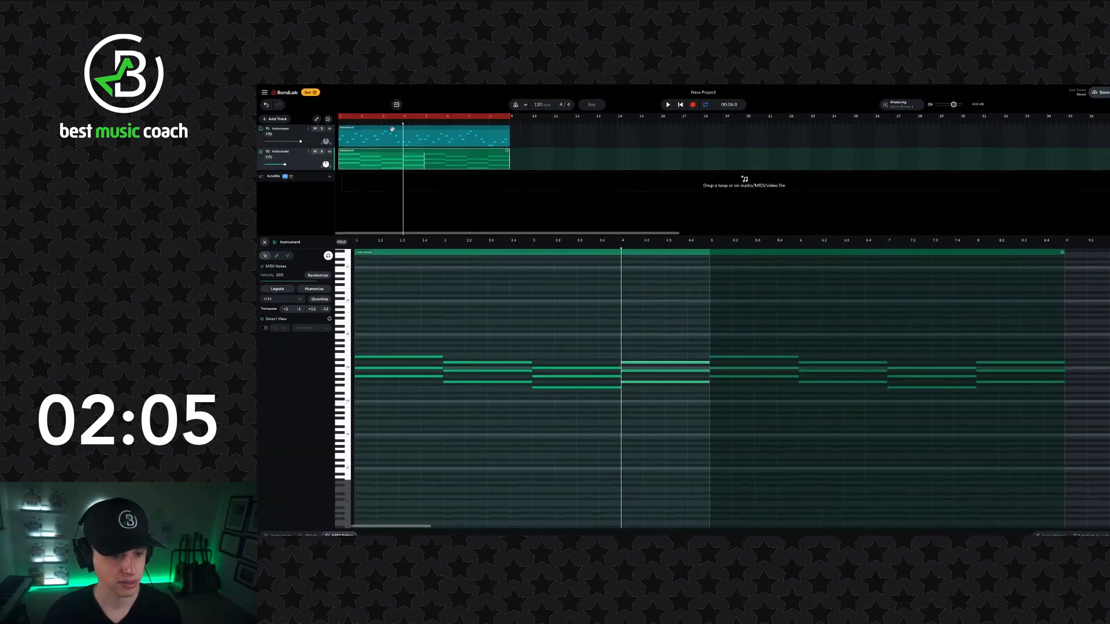
- Play the piece from the start to check the violin chords against the melody
{"action": "left_click", "coordinate": [397, 189]}
{"action": "left_click", "coordinate": [681, 107]}
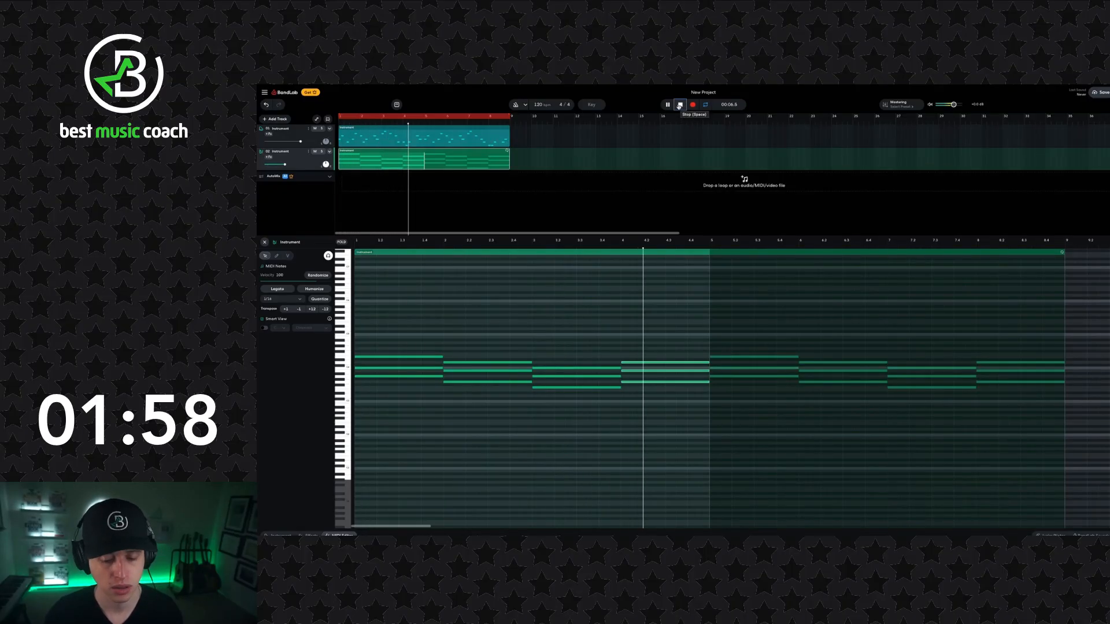
{"action": "left_click", "coordinate": [680, 106]}
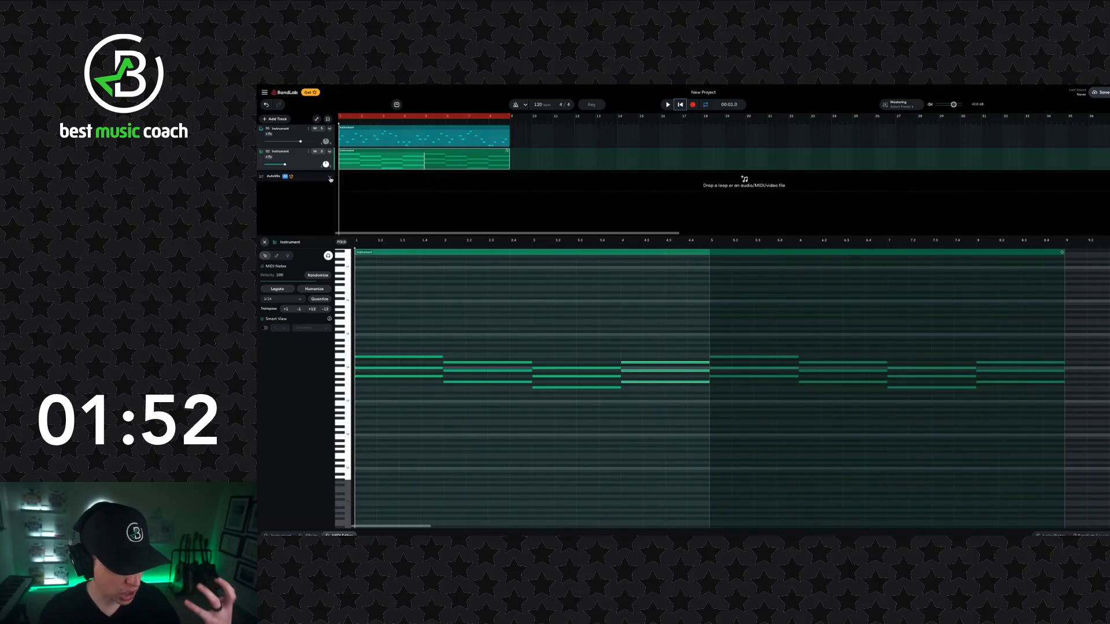
- Add a virtual instrument track and assign it the Full Brass sound
{"action": "left_click", "coordinate": [281, 120]}
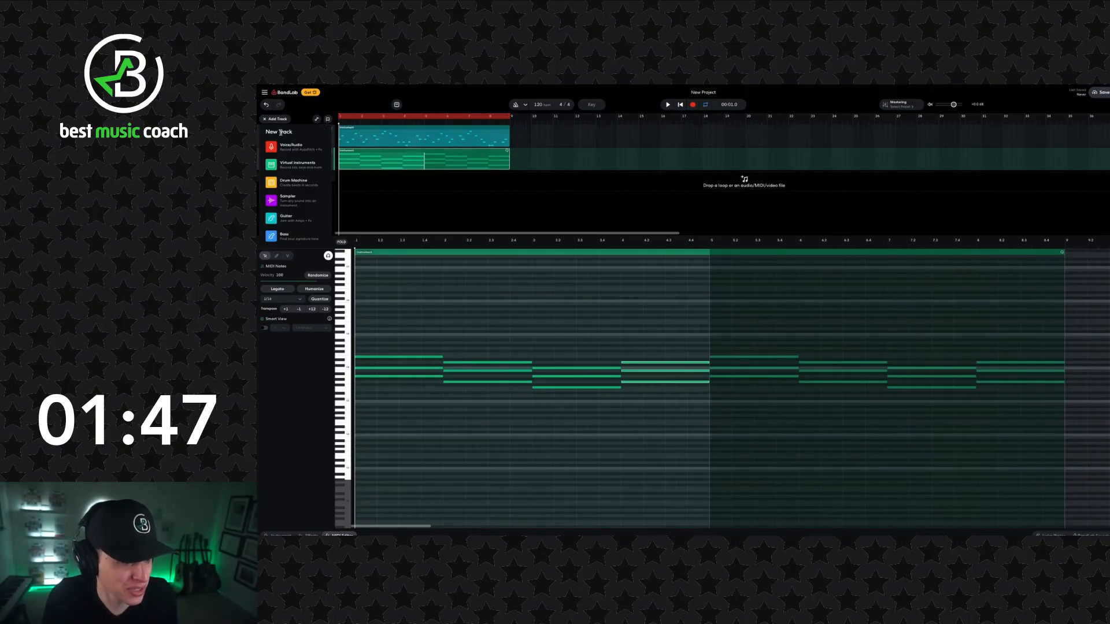
{"action": "left_click", "coordinate": [291, 164]}
{"action": "left_click", "coordinate": [341, 445]}
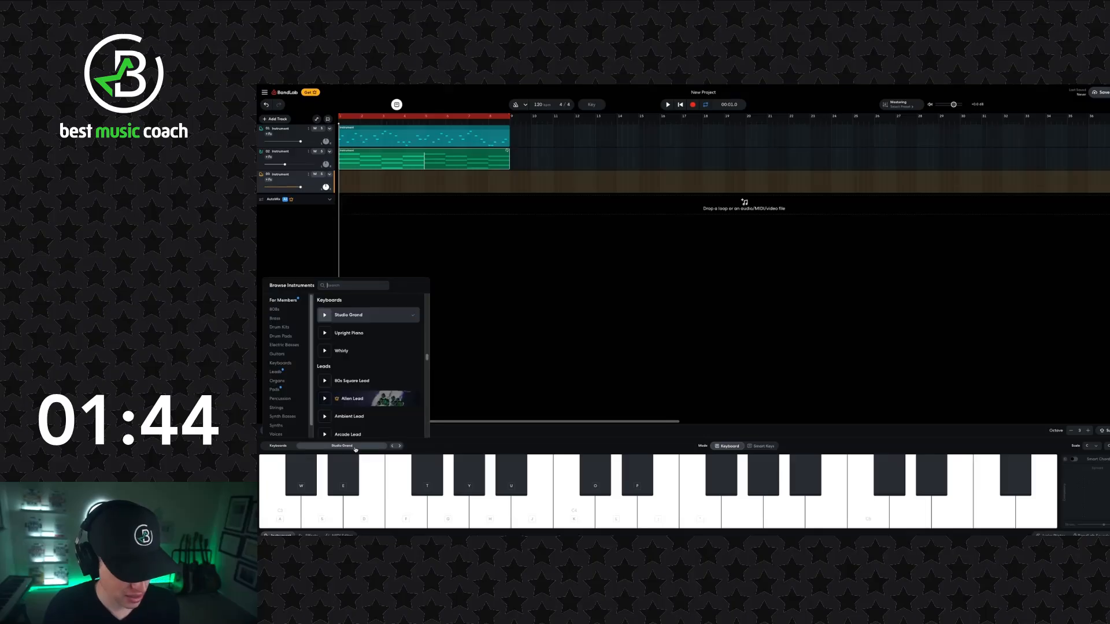
{"action": "type", "text": "bass"}
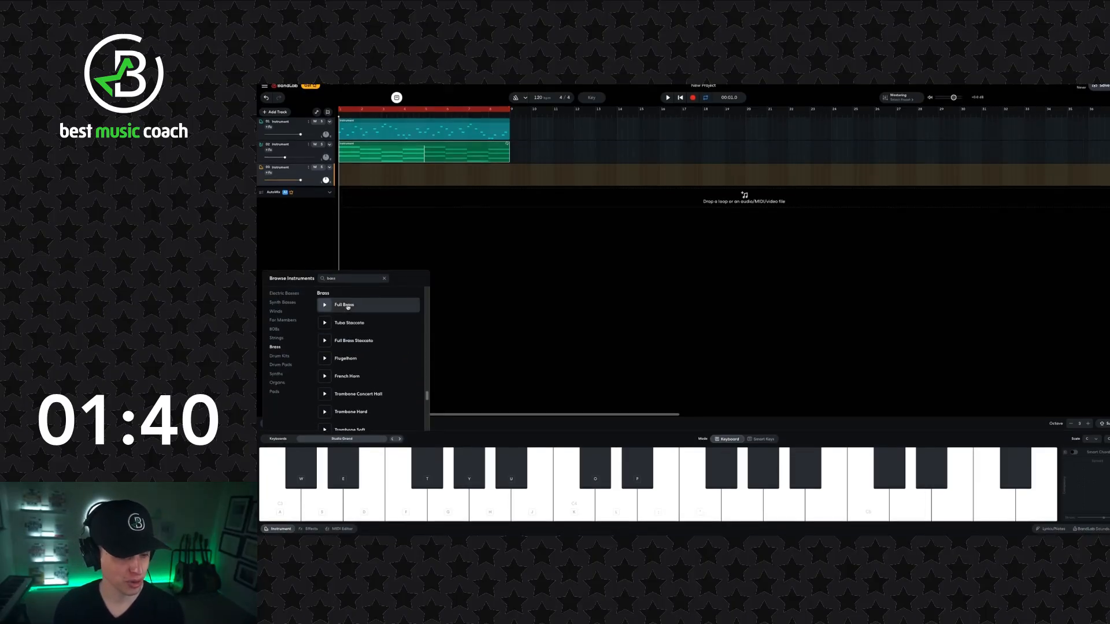
{"action": "left_click", "coordinate": [452, 288]}
- Enter a full-bar A2 note in bar 1 of the brass track, auditioning nearby pitches for reference
{"action": "left_click", "coordinate": [343, 529]}
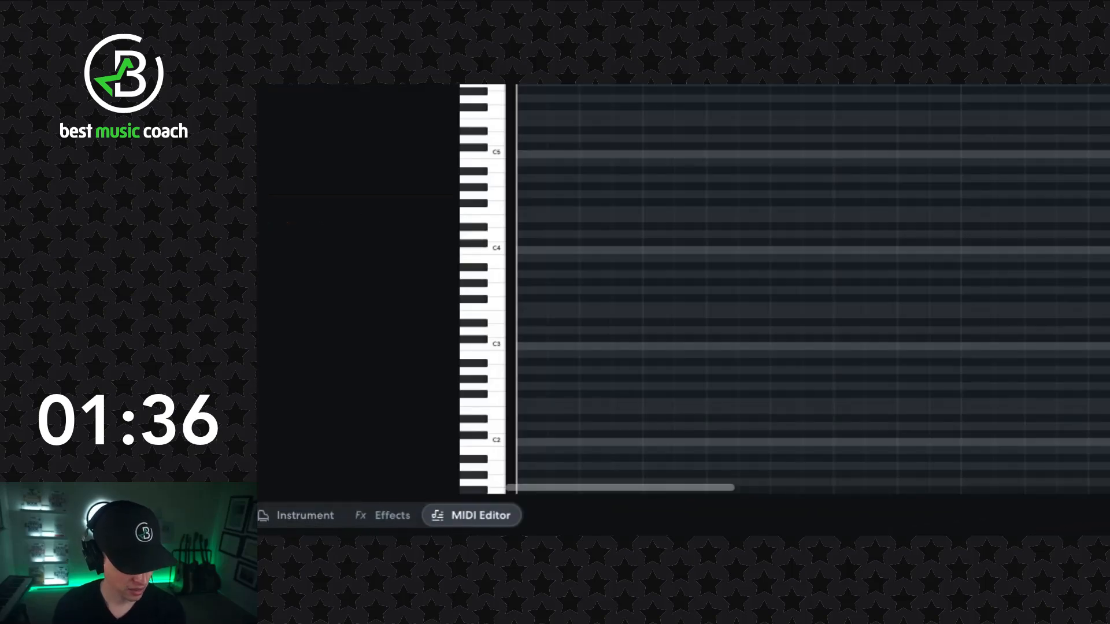
{"action": "scroll", "coordinate": [535, 325], "scroll_direction": "down", "scroll_amount": 1}
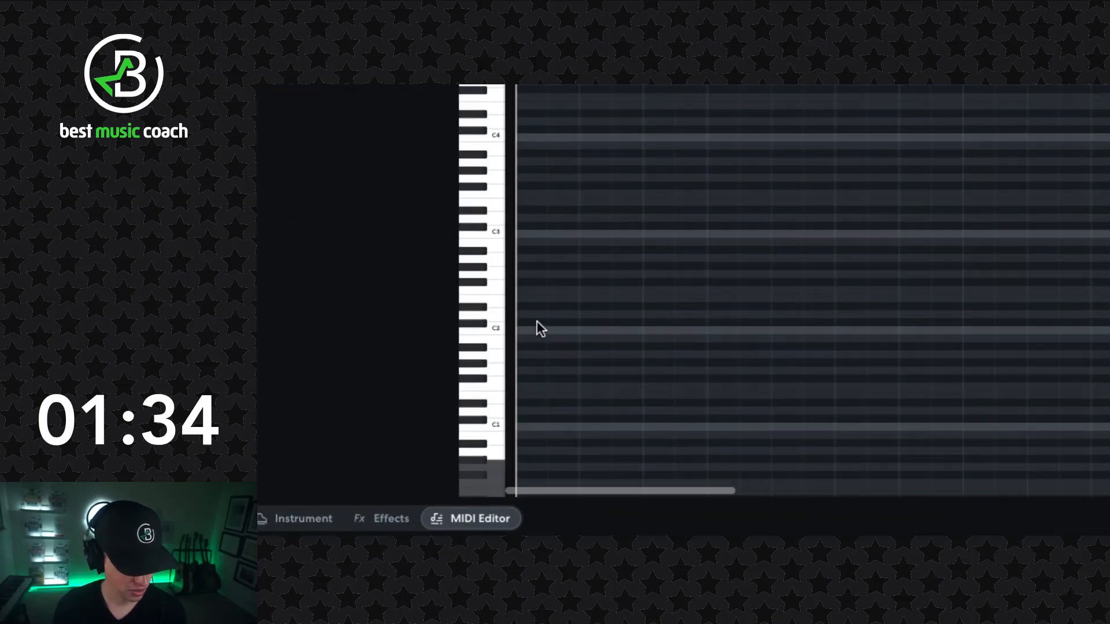
{"action": "left_click", "coordinate": [326, 331]}
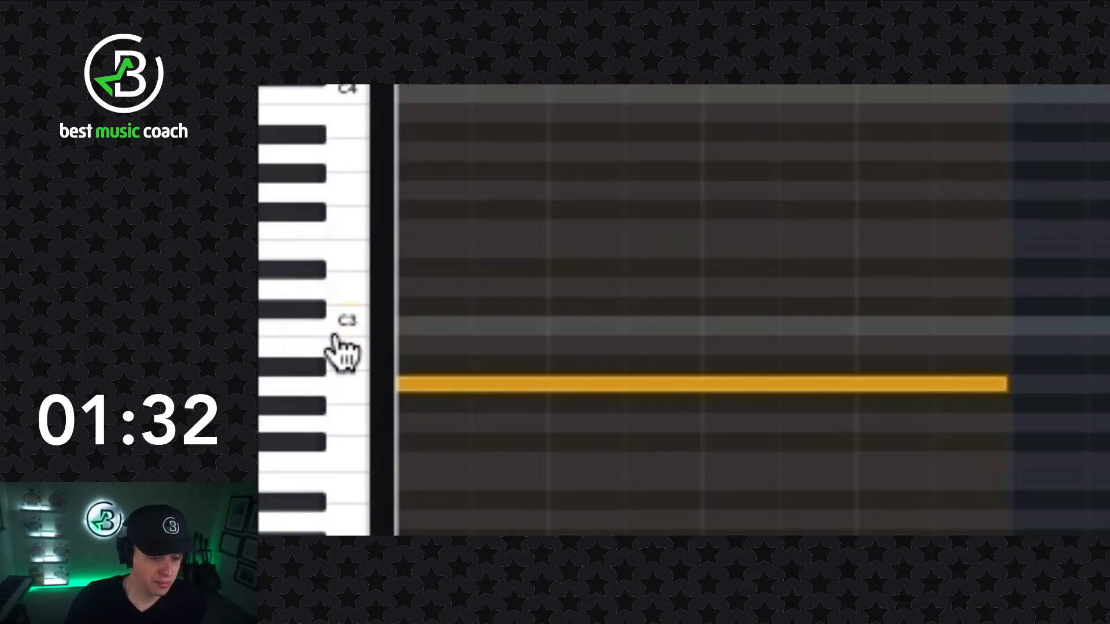
{"action": "left_click", "coordinate": [354, 325]}
{"action": "left_click", "coordinate": [357, 347]}
{"action": "left_click", "coordinate": [356, 379]}
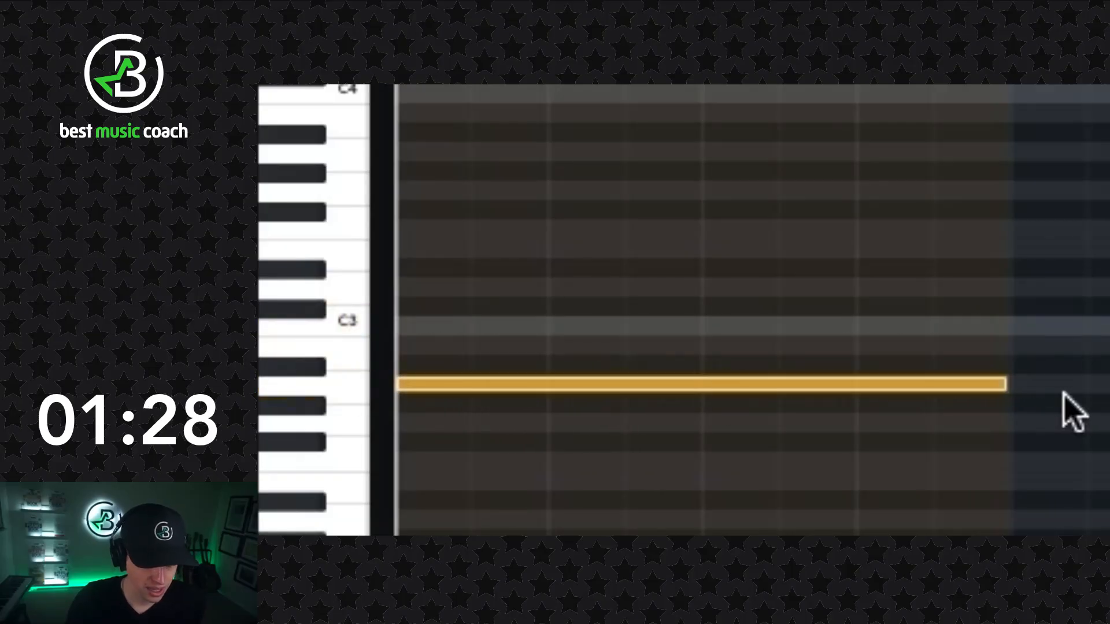
{"action": "mouse_move", "coordinate": [1005, 386]}
{"action": "left_mouse_down"}
{"action": "mouse_move", "coordinate": [485, 389]}
{"action": "mouse_move", "coordinate": [998, 396]}
{"action": "left_mouse_up"}
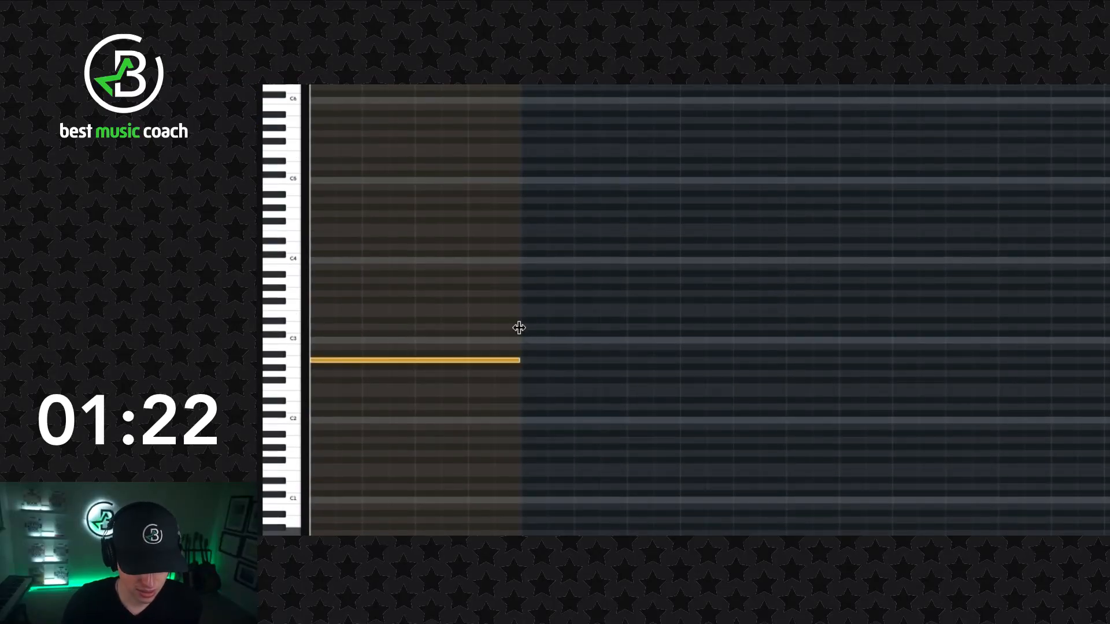
- Extend the brass region to four bars and copy the A2 note to bar 2, transposed down two semitones to G2
{"action": "left_click_drag", "start_coordinate": [519, 328], "coordinate": [1109, 314]}
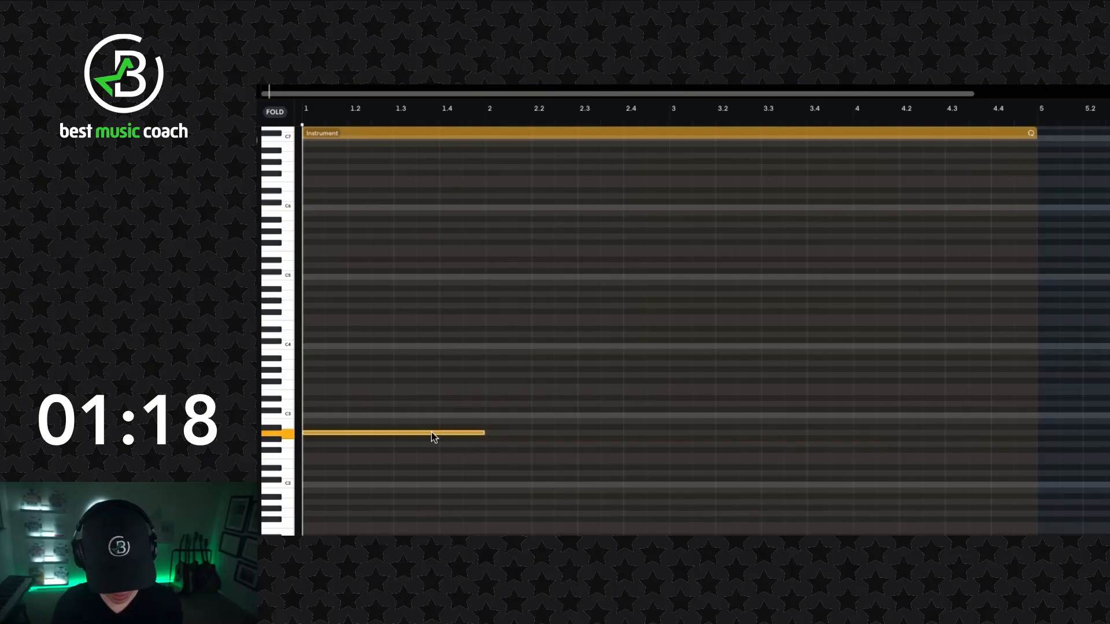
{"action": "left_click", "coordinate": [486, 123]}
{"action": "key", "text": "ctrl+v"}
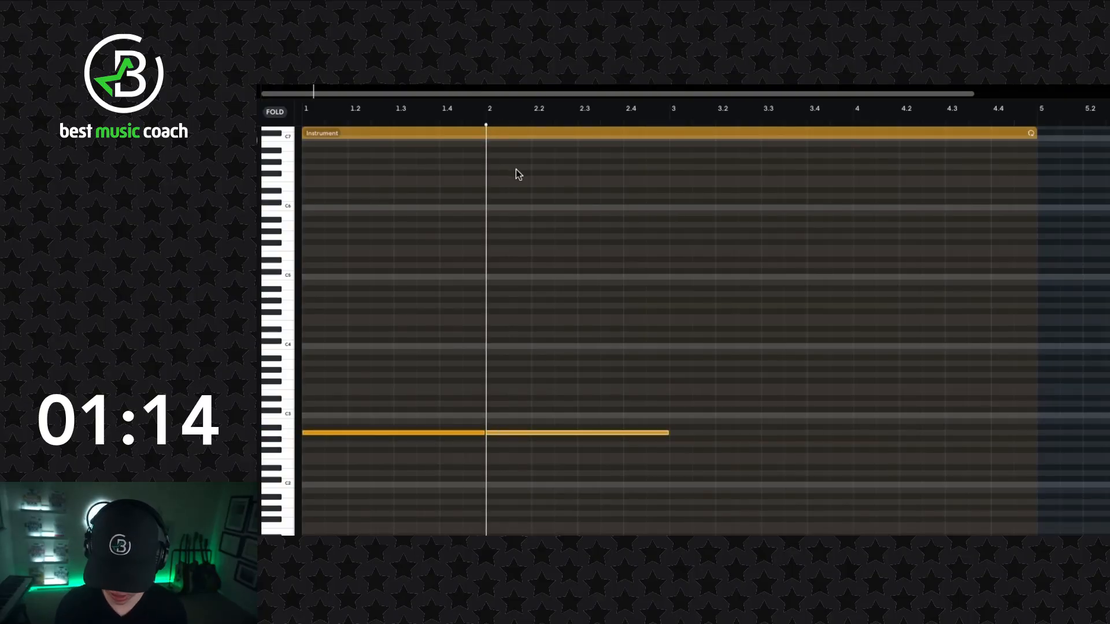
{"action": "key", "text": "alt+Down"}
{"action": "key", "text": "alt+Down"}
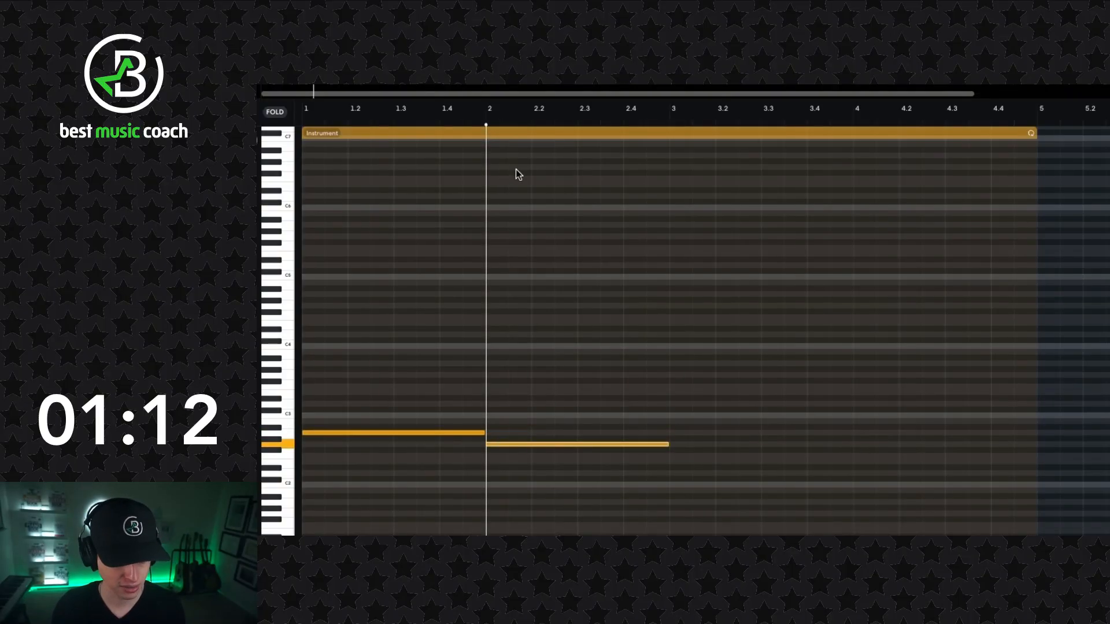
- Paste the full-bar brass note at bars 3 and 4, transposing the copies down to F2 and G2
{"action": "left_click", "coordinate": [671, 122]}
{"action": "key", "text": "ctrl+v"}
{"action": "key", "text": "alt+Down"}
{"action": "key", "text": "alt+Down"}
{"action": "key", "text": "alt+Down"}
{"action": "key", "text": "alt+Down"}
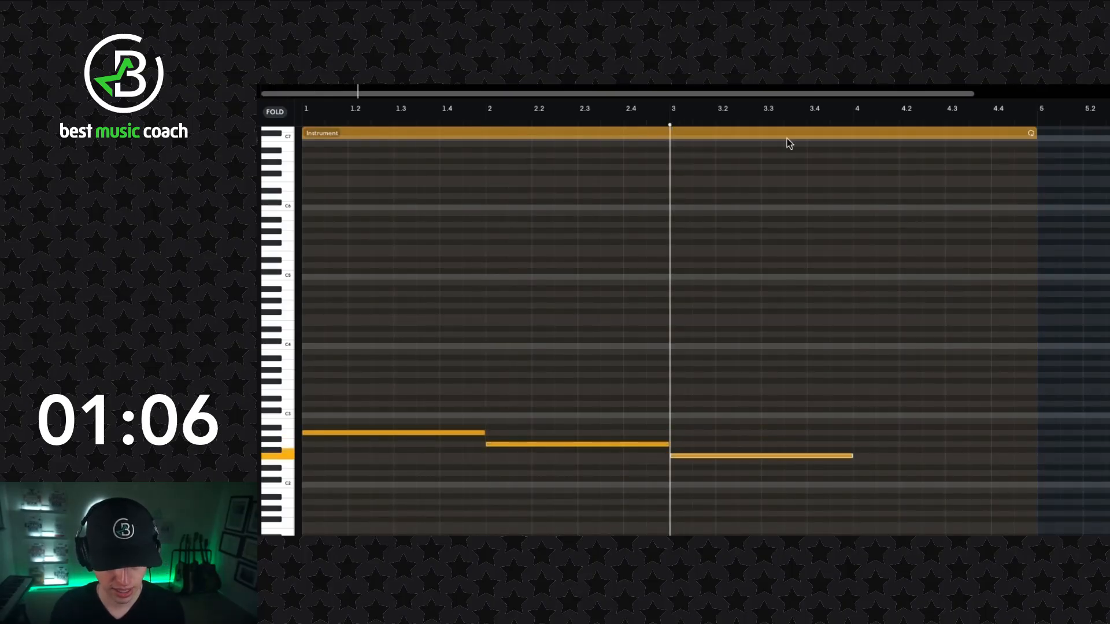
{"action": "left_click", "coordinate": [858, 123]}
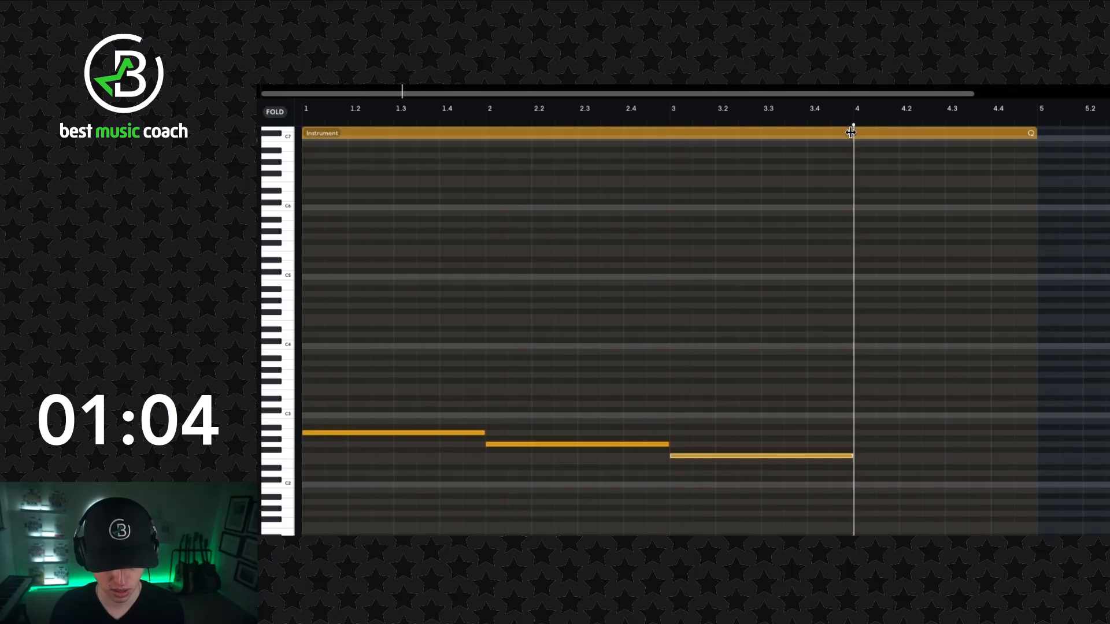
{"action": "key", "text": "super+v"}
{"action": "key", "text": "Down"}
{"action": "key", "text": "Down"}
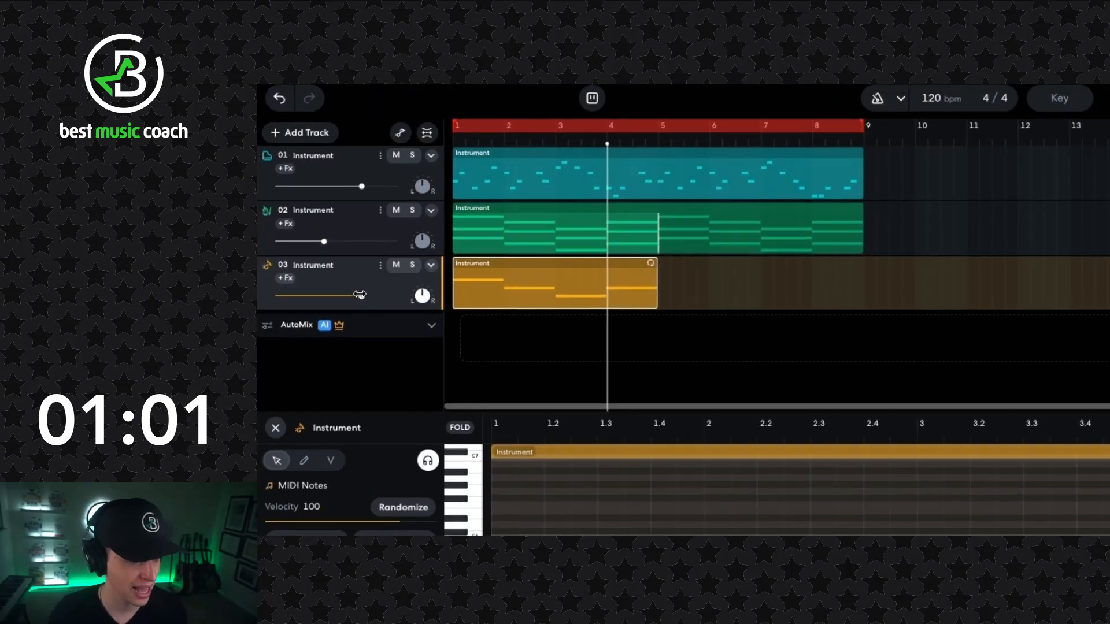
- Lower the brass track's volume to -7.2 dB and loop its region through the end of bar 8
{"action": "left_click_drag", "start_coordinate": [360, 295], "coordinate": [331, 297]}
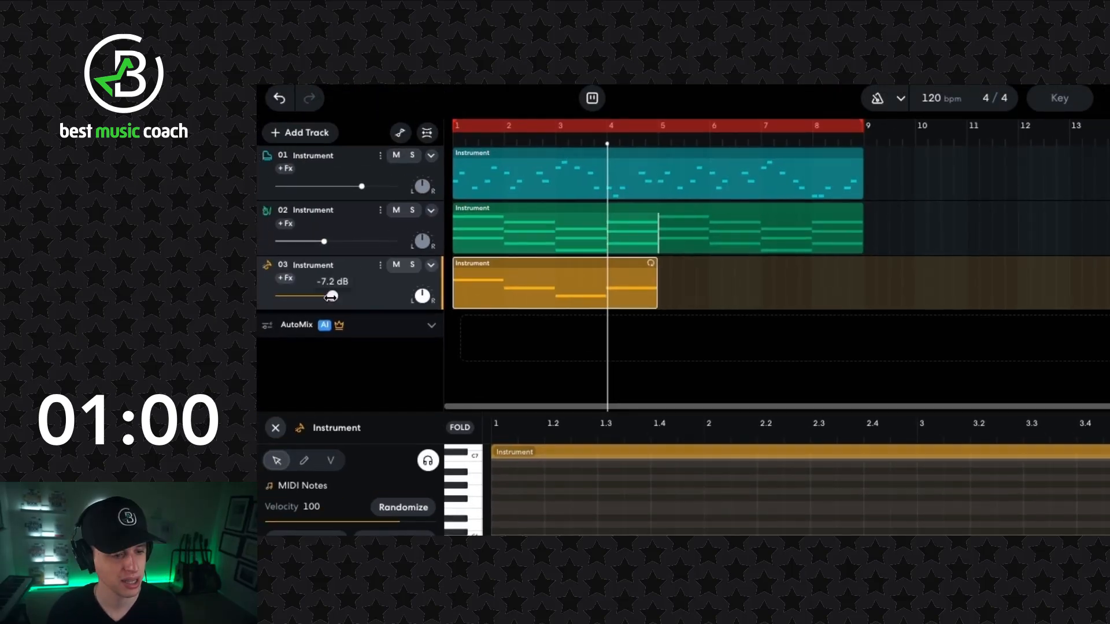
{"action": "left_click_drag", "start_coordinate": [654, 263], "coordinate": [853, 267]}
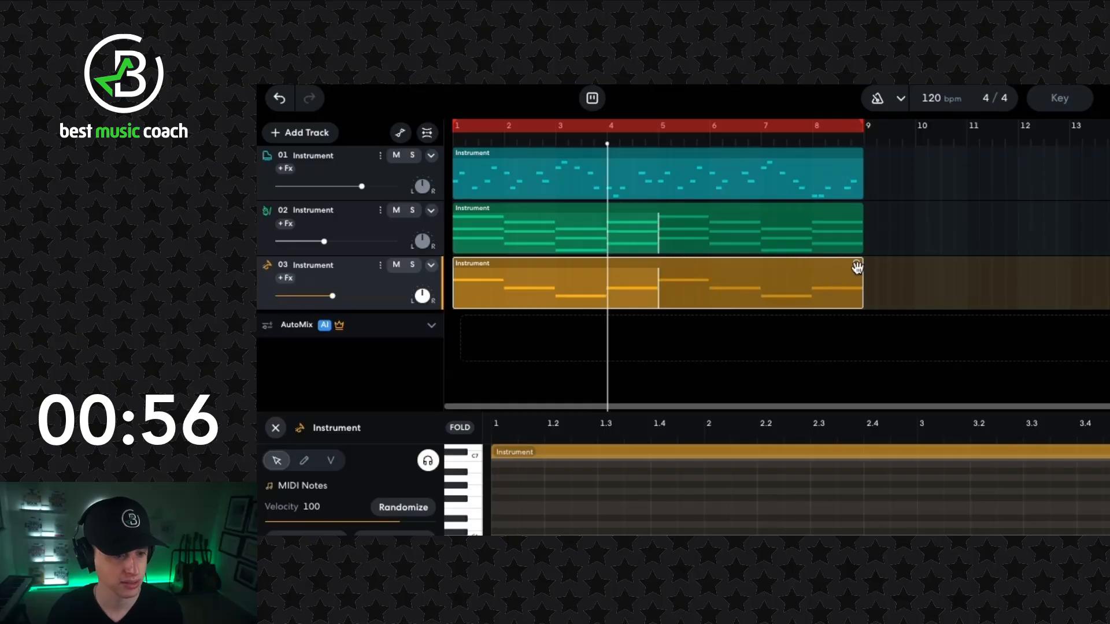
- Play the piece from the start and raise the brass track's volume to the melody track's level
{"action": "key", "text": "Return"}
{"action": "left_click_drag", "start_coordinate": [335, 298], "coordinate": [364, 297]}
{"action": "key", "text": "space"}
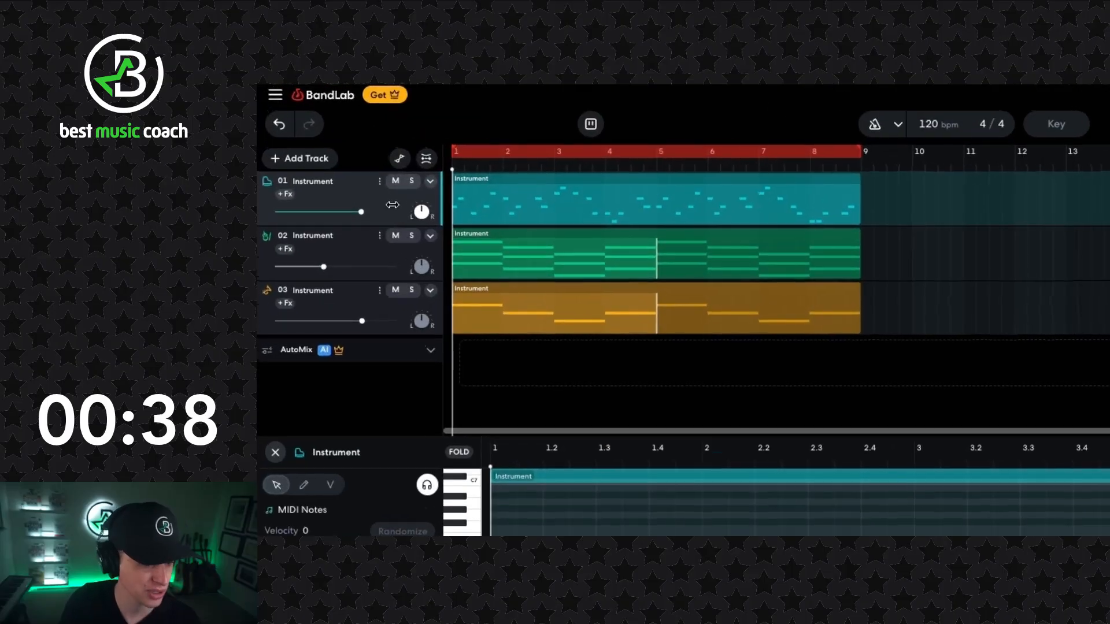
- Duplicate the melody track and change the duplicate's instrument to Flute
{"action": "right_click", "coordinate": [313, 133]}
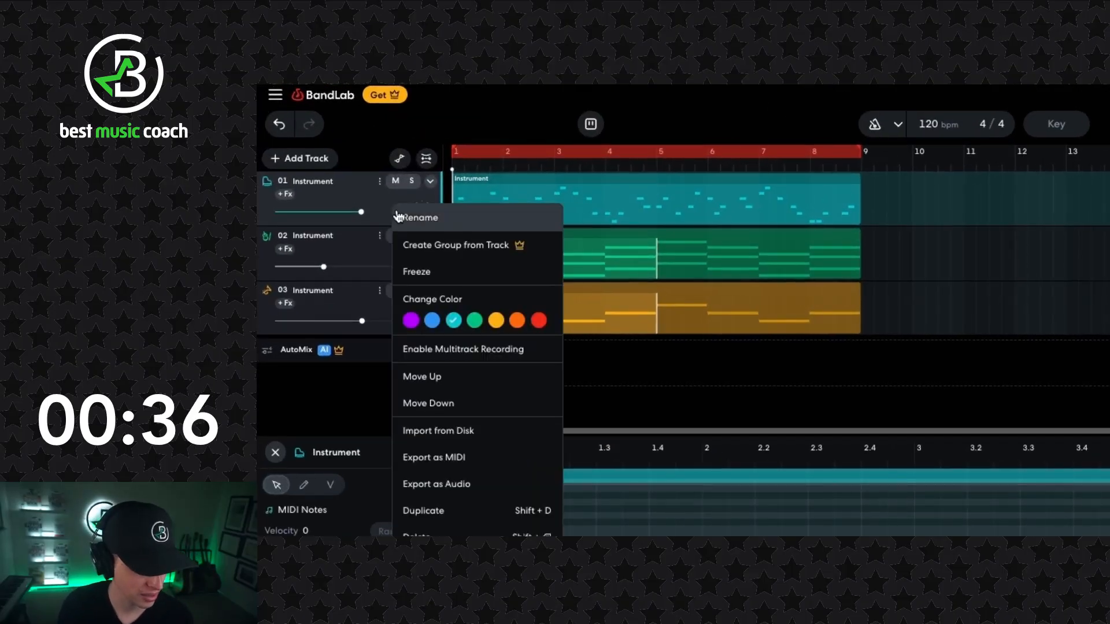
{"action": "left_click", "coordinate": [491, 511]}
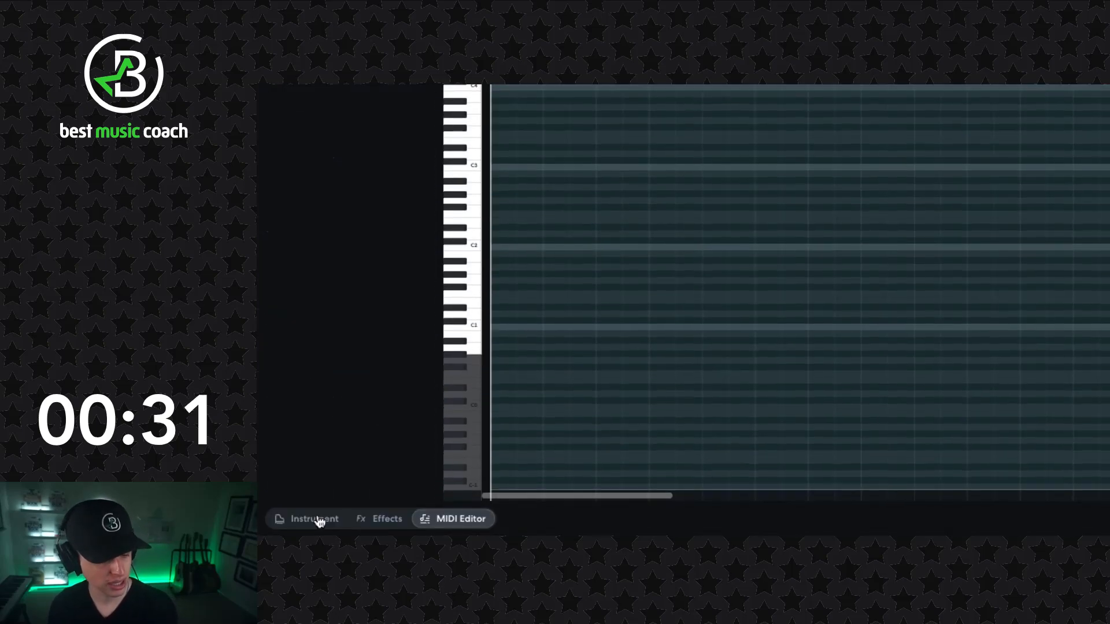
{"action": "left_click", "coordinate": [317, 520]}
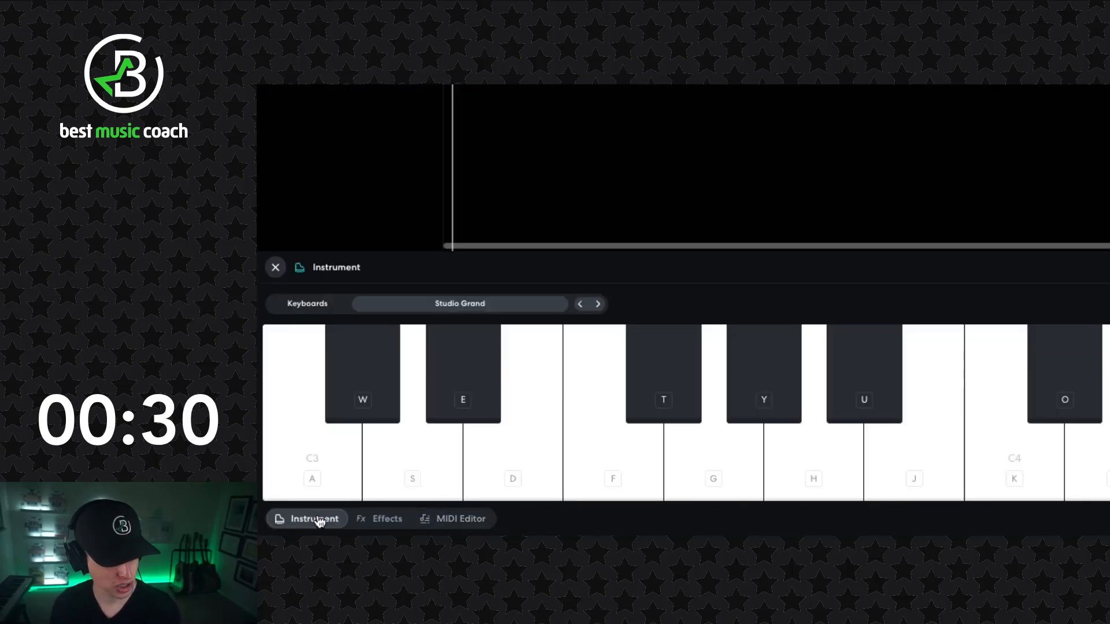
{"action": "left_click", "coordinate": [457, 303]}
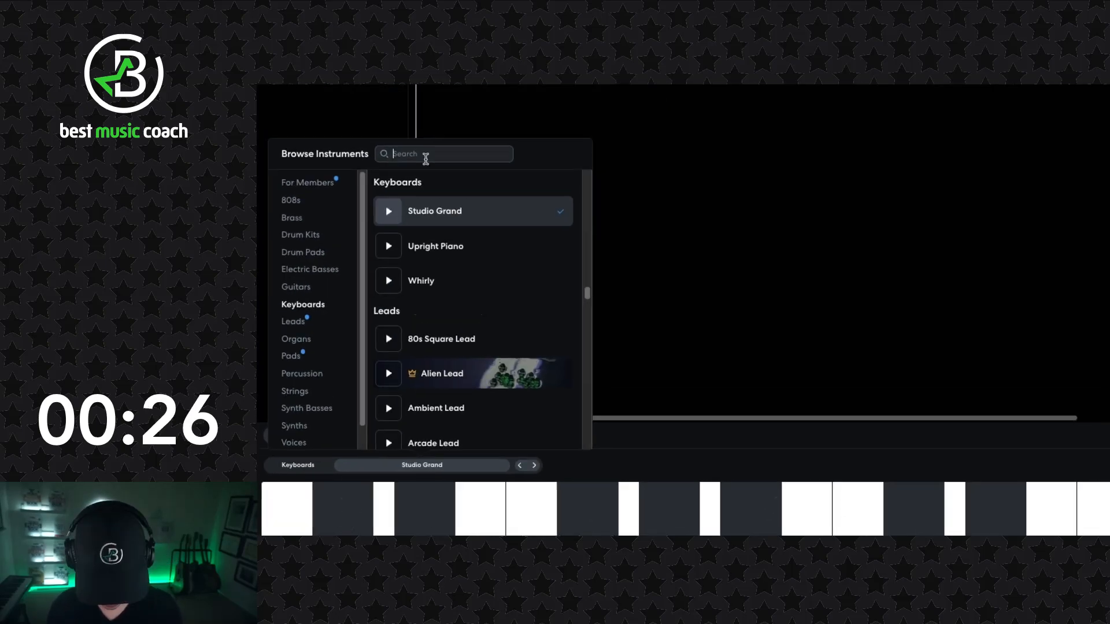
{"action": "left_click", "coordinate": [422, 173]}
{"action": "type", "text": "flute"}
{"action": "left_click", "coordinate": [409, 237]}
- Pan the flute track toward the right and raise its volume while listening to the mix
{"action": "key", "text": "space"}
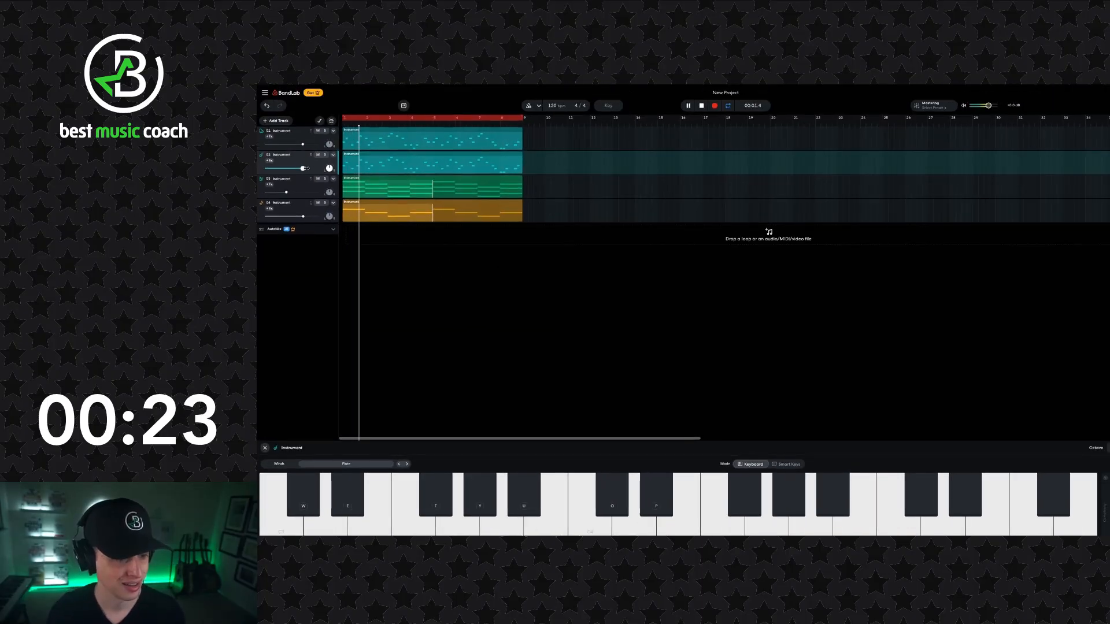
{"action": "left_click_drag", "start_coordinate": [305, 168], "coordinate": [309, 168]}
{"action": "key", "text": "space"}
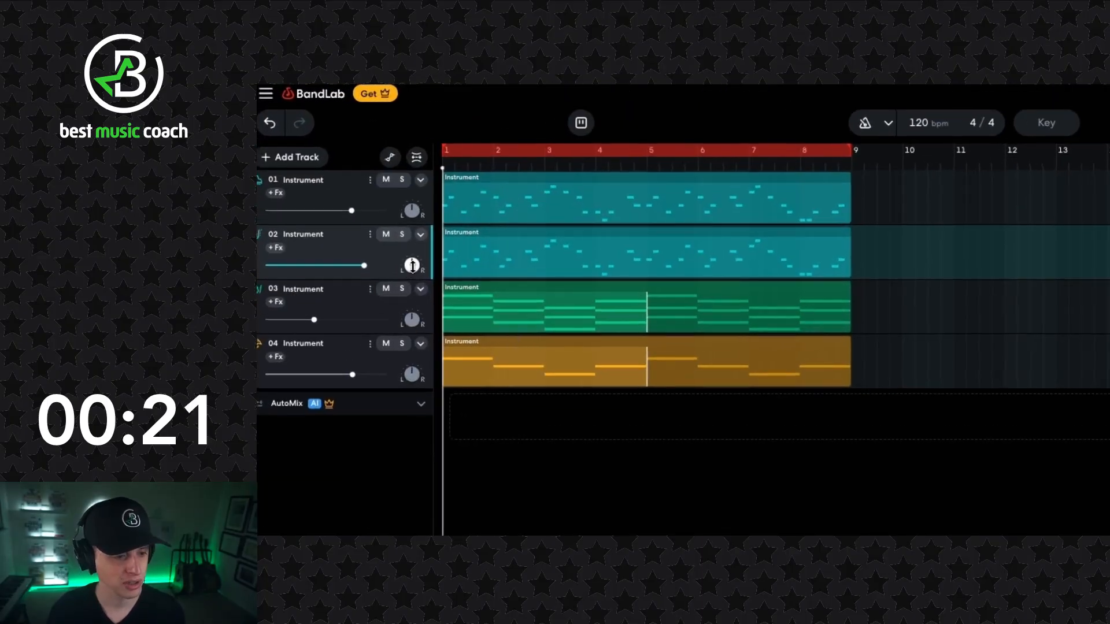
{"action": "left_click_drag", "start_coordinate": [412, 265], "coordinate": [399, 243]}
{"action": "key", "text": "space"}
{"action": "left_click_drag", "start_coordinate": [410, 265], "coordinate": [410, 263]}
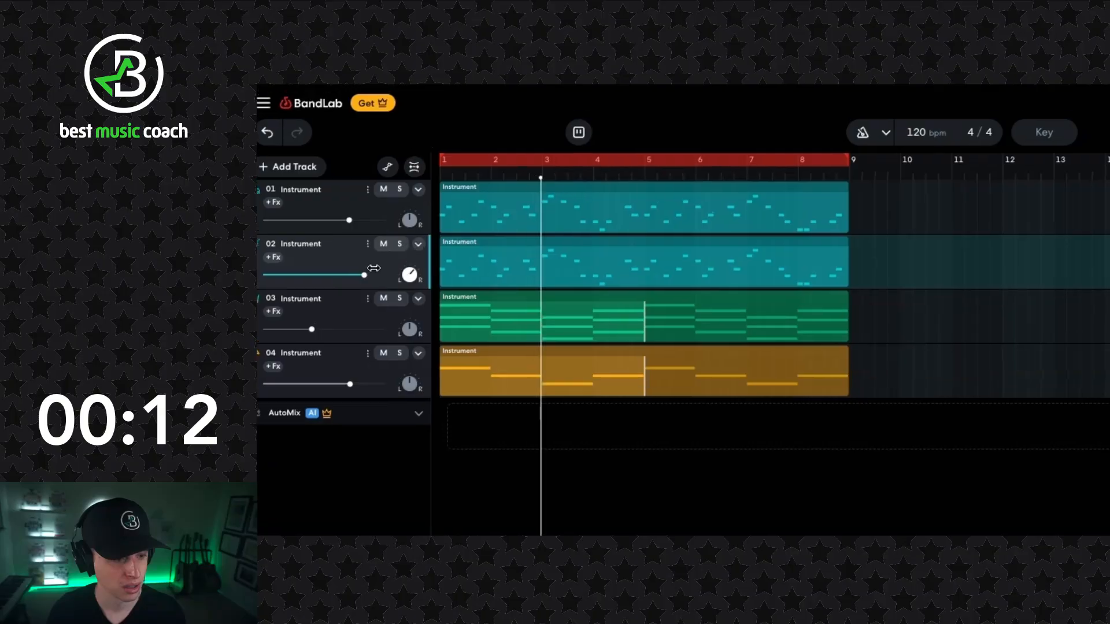
{"action": "left_click_drag", "start_coordinate": [367, 265], "coordinate": [379, 278]}
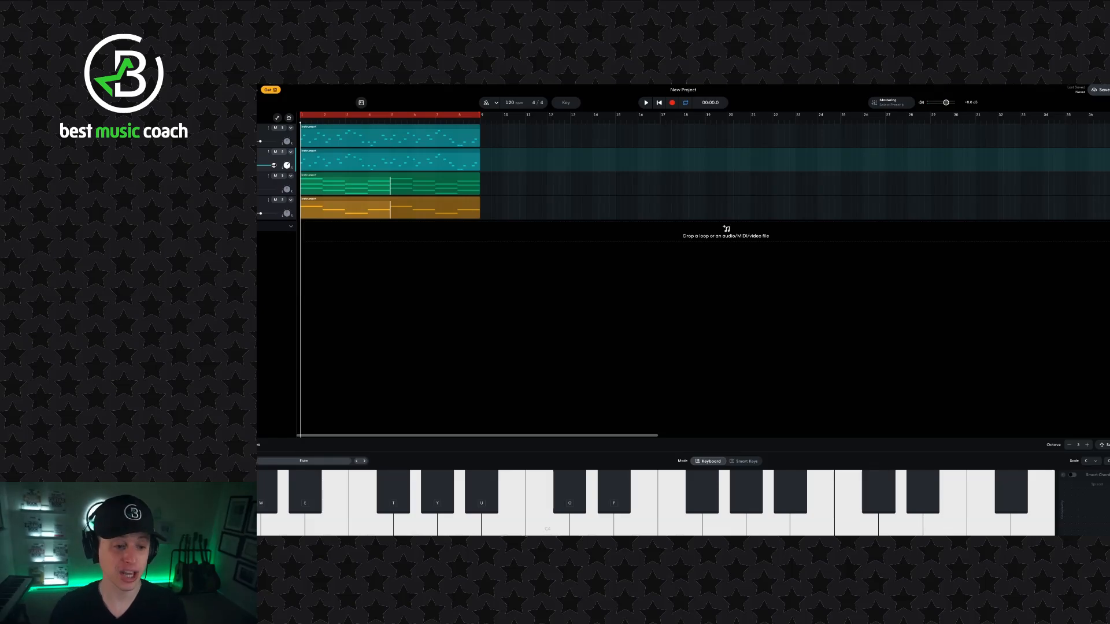
{"action": "left_click", "coordinate": [329, 133]}
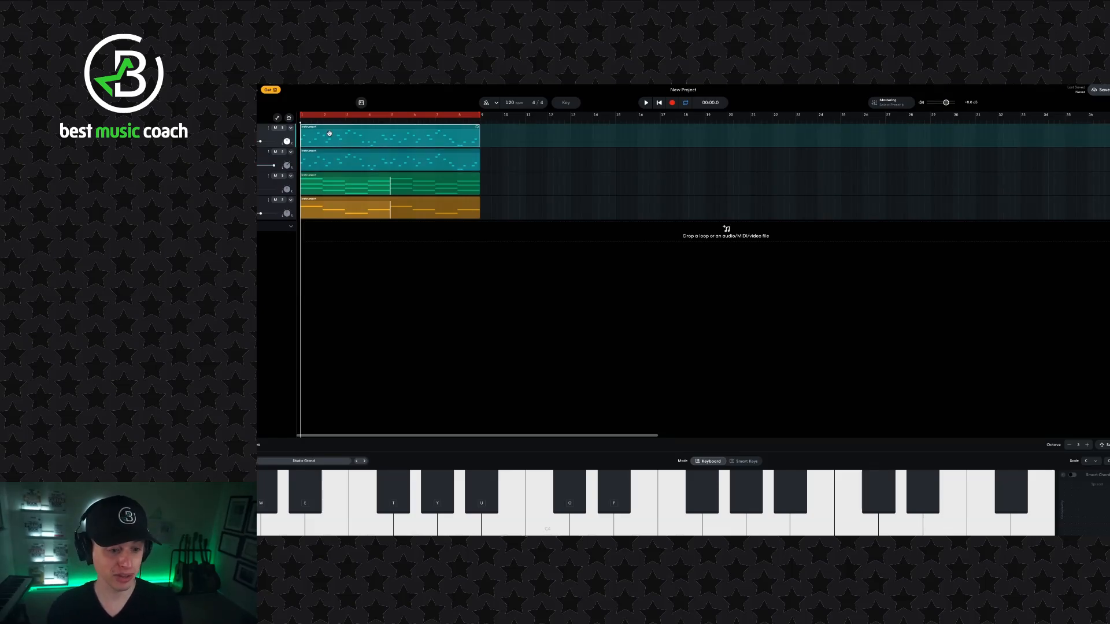